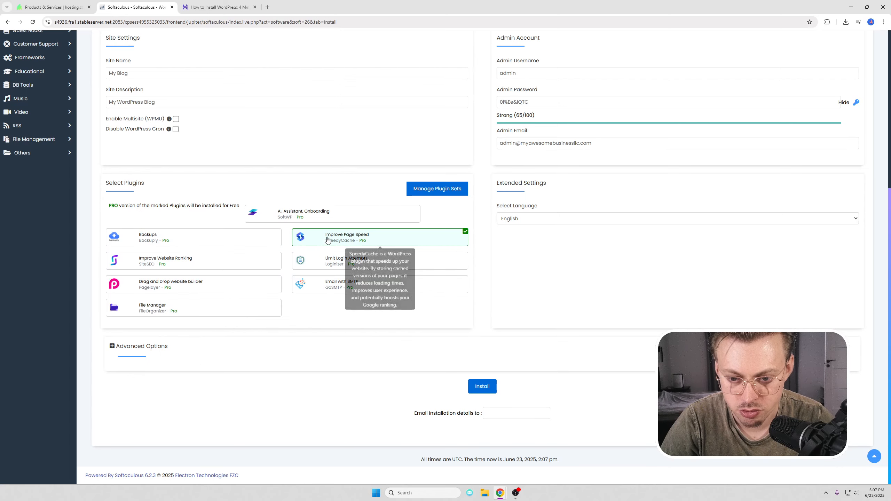
Step: Leave out the optional plugins and set site name Construction Company with description 'Description here'
click(328, 241)
scroll(298, 235, up, 6)
drag(152, 282, 98, 283)
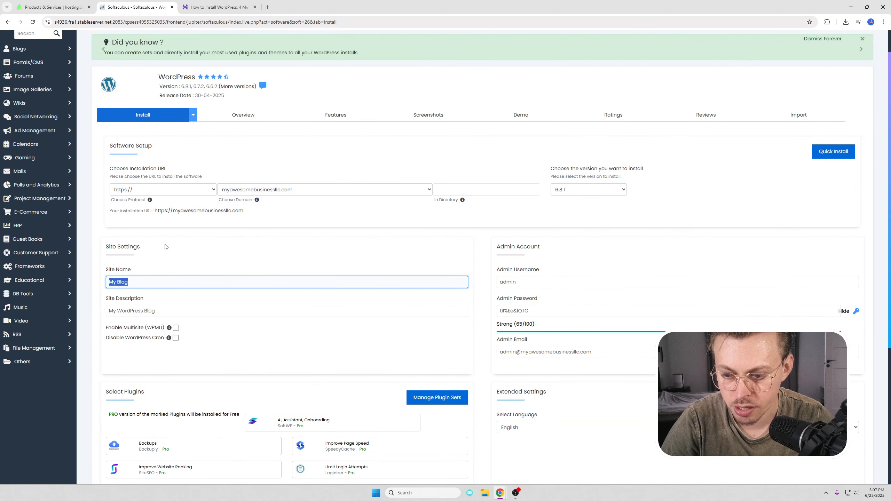
click(167, 329)
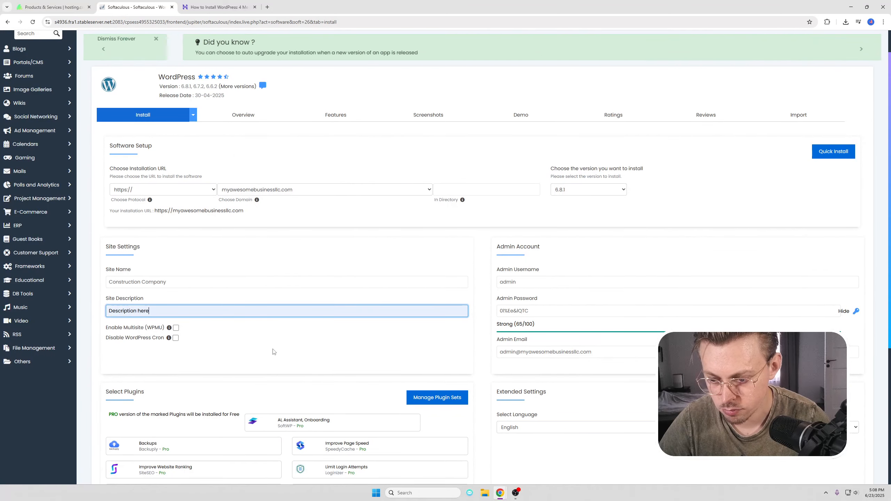
click(273, 348)
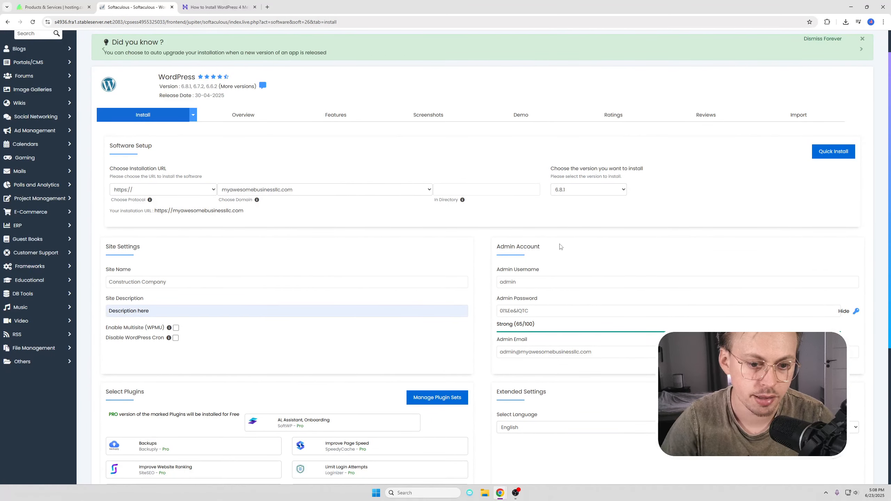
scroll(508, 251, down, 3)
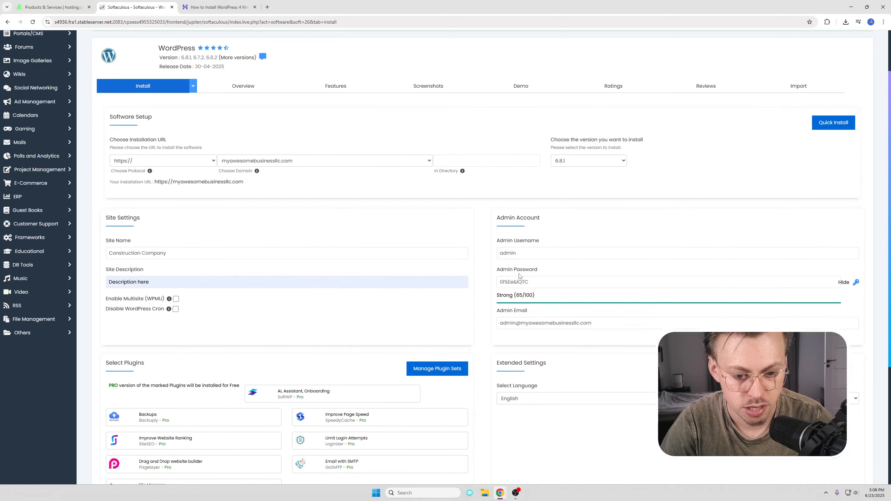
Step: Replace the admin password with a new one and run the WordPress installation
click(549, 206)
key(ctrl+a)
text(passwor)
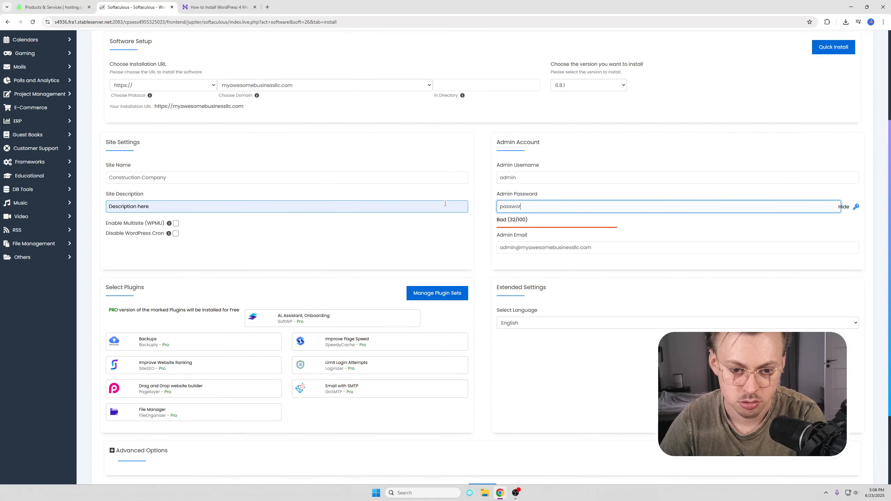
drag(515, 248, 596, 249)
click(621, 261)
scroll(559, 255, up, 3)
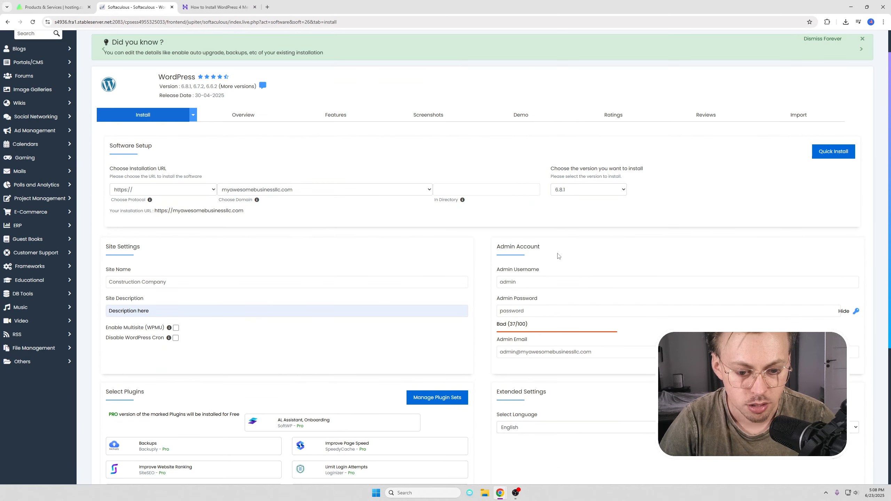
scroll(559, 254, down, 5)
scroll(559, 253, down, 1)
click(482, 386)
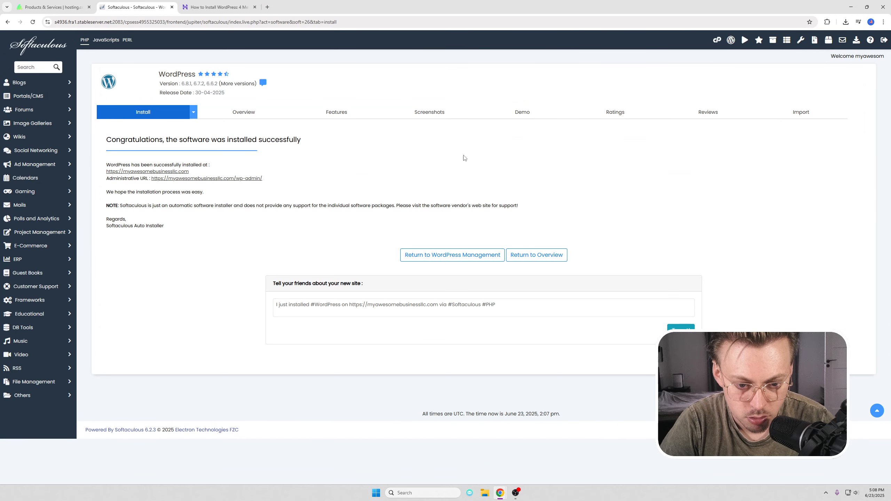
Step: Open the new Construction Company site, view its Sample Page, and return to the Blog homepage
click(165, 172)
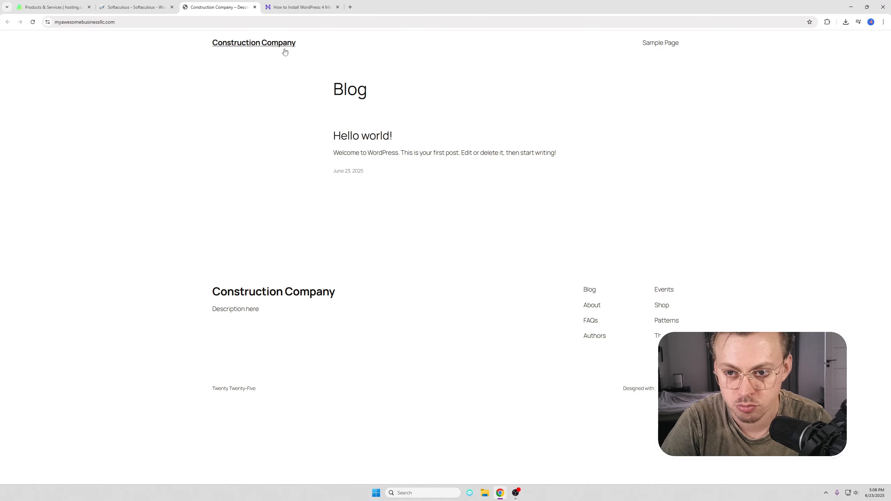
click(665, 42)
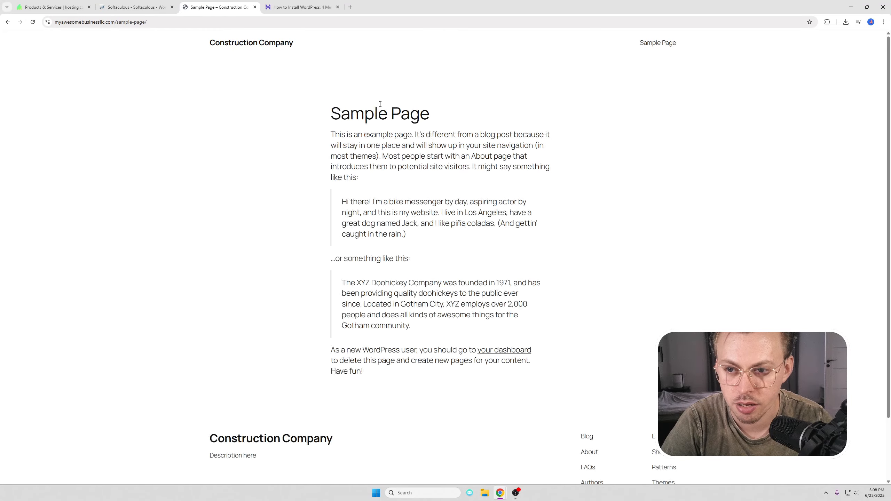
click(262, 47)
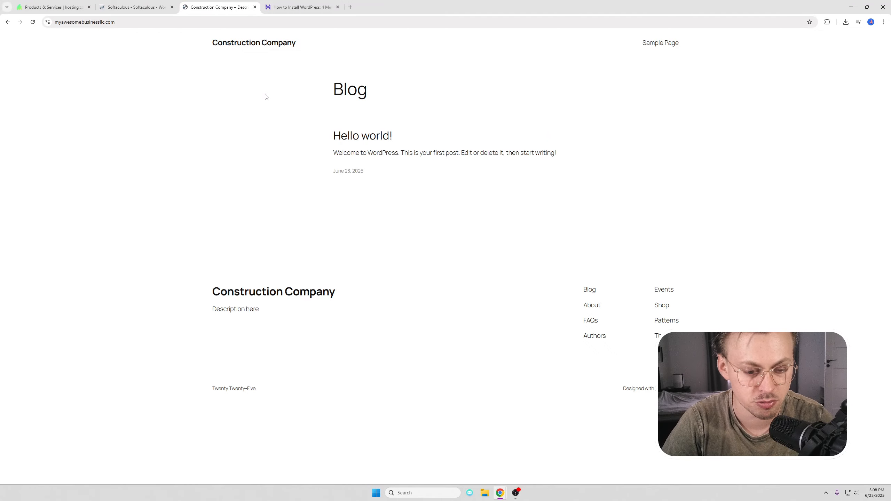
key(ctrl+Tab)
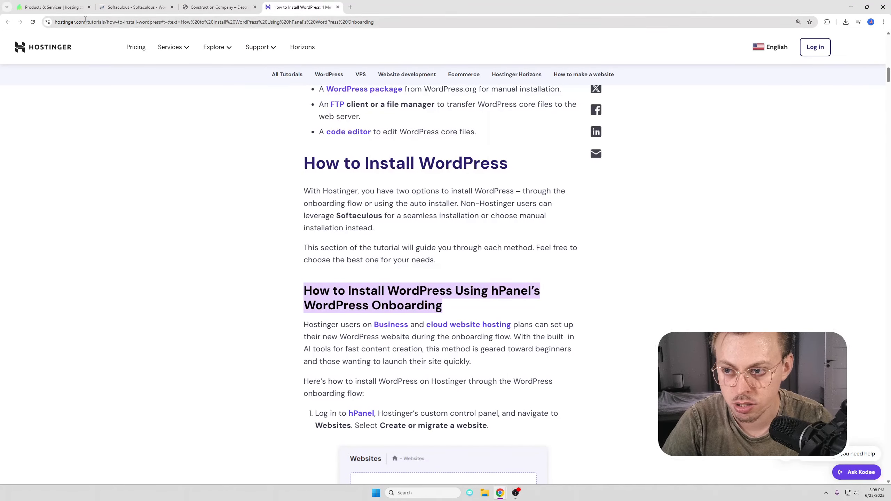
scroll(228, 230, down, 3)
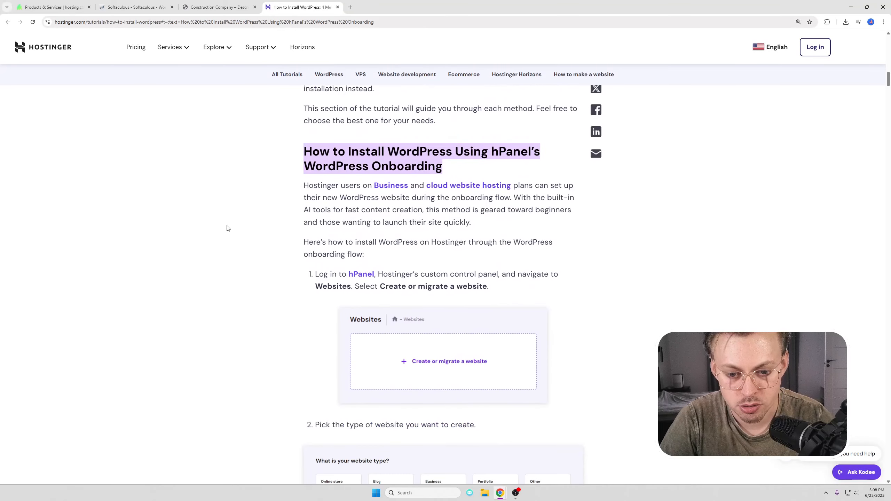
scroll(236, 245, down, 3)
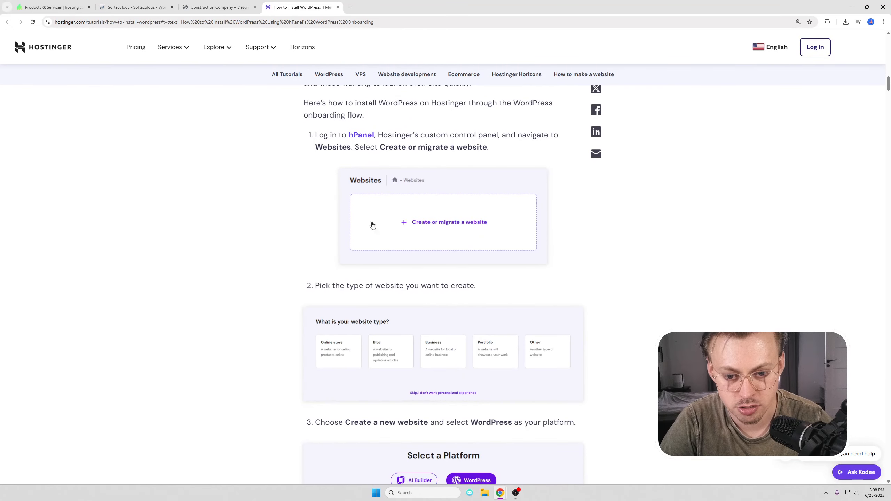
scroll(467, 223, down, 4)
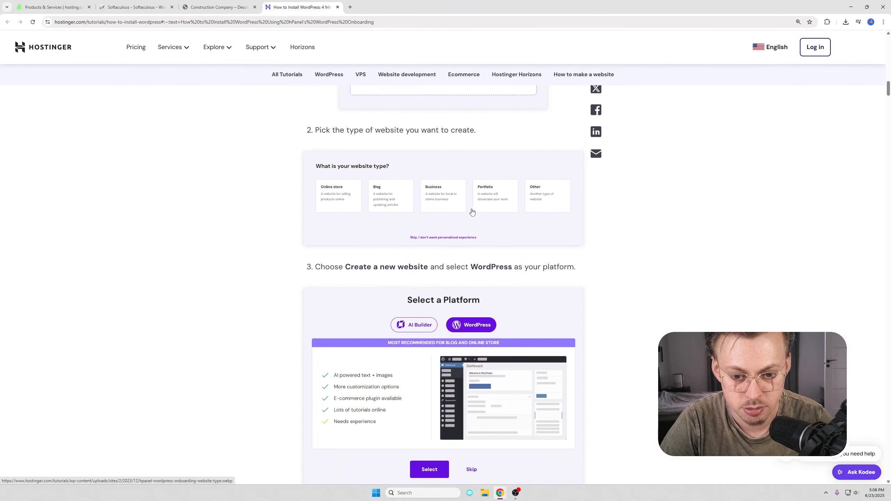
scroll(482, 302, down, 12)
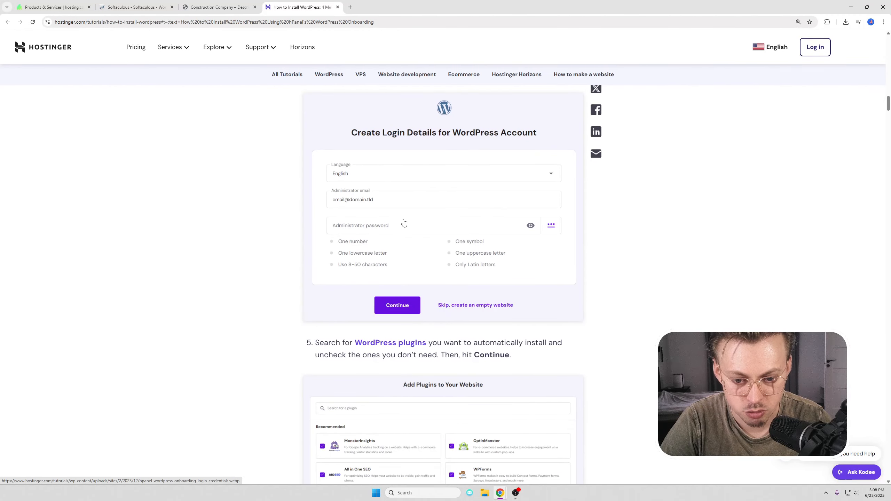
scroll(403, 222, down, 9)
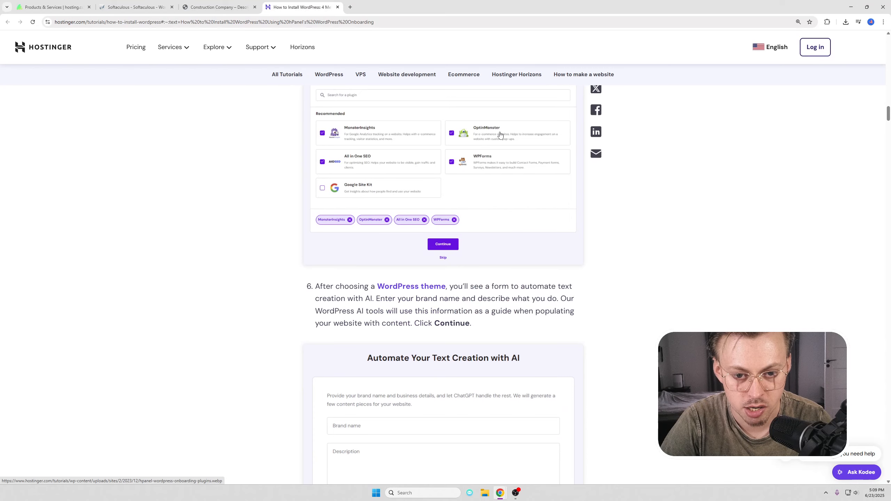
scroll(479, 191, up, 2)
scroll(474, 228, down, 9)
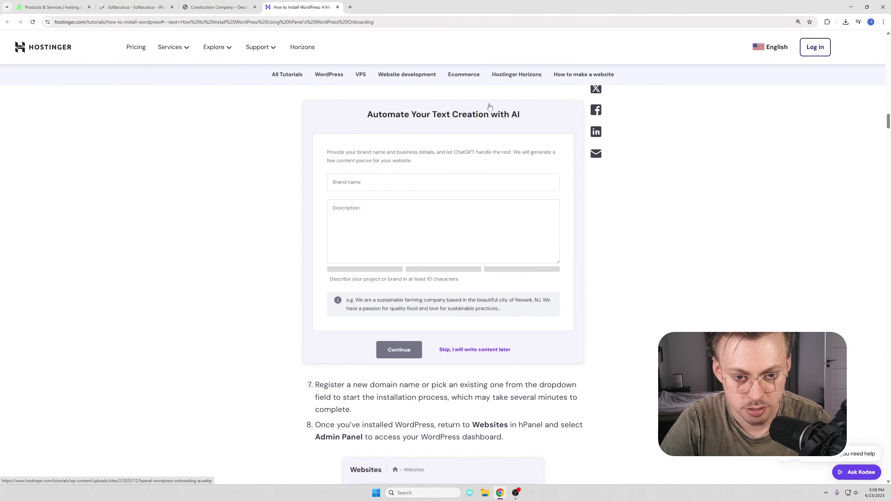
scroll(490, 107, down, 8)
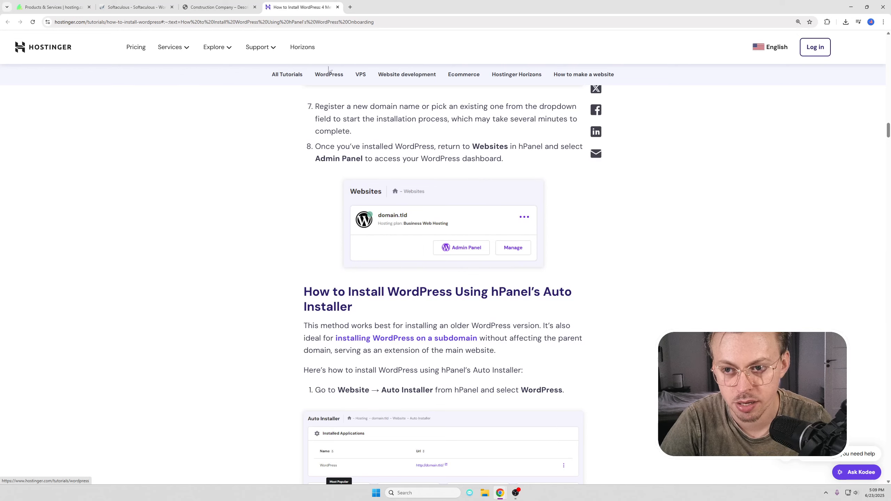
Step: Log in to the Construction Company site's dashboard via /wp-admin
click(214, 7)
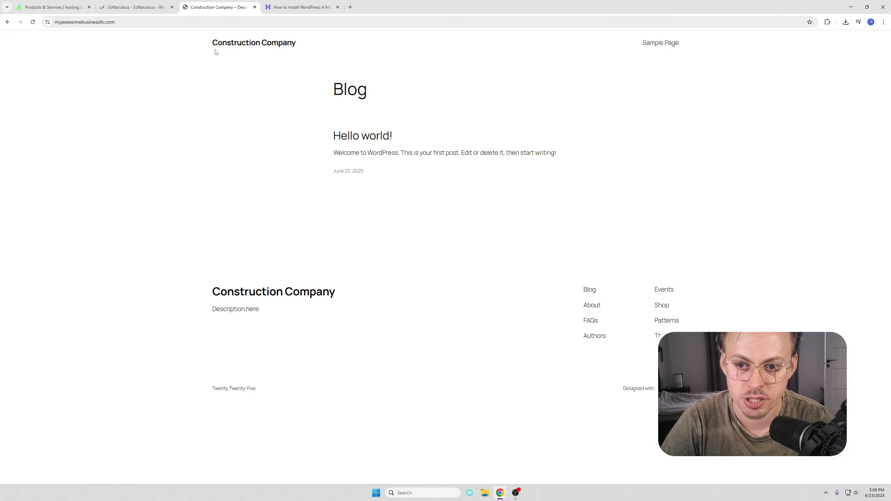
click(182, 21)
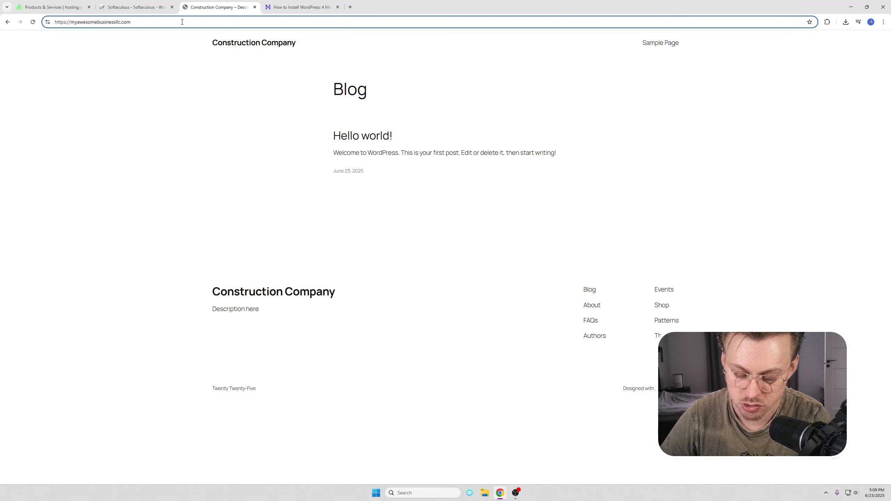
text(/wp-admin)
key(Return)
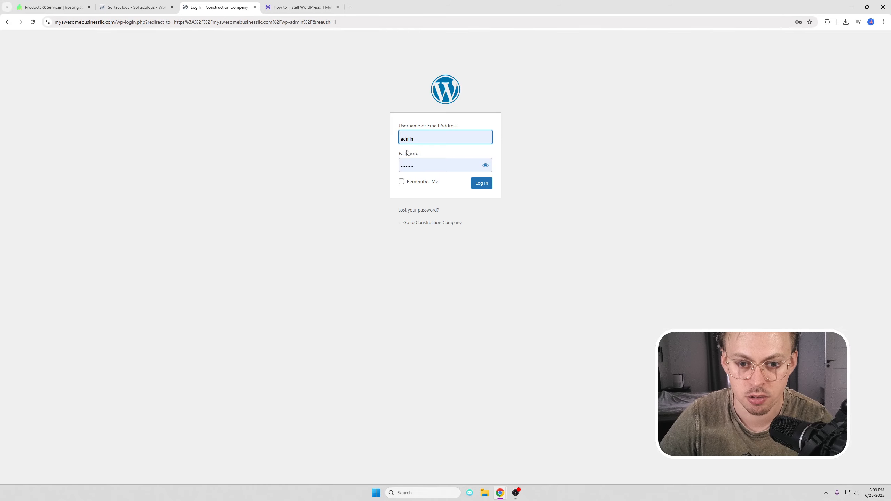
key(ctrl+plus)
key(ctrl+plus)
click(503, 215)
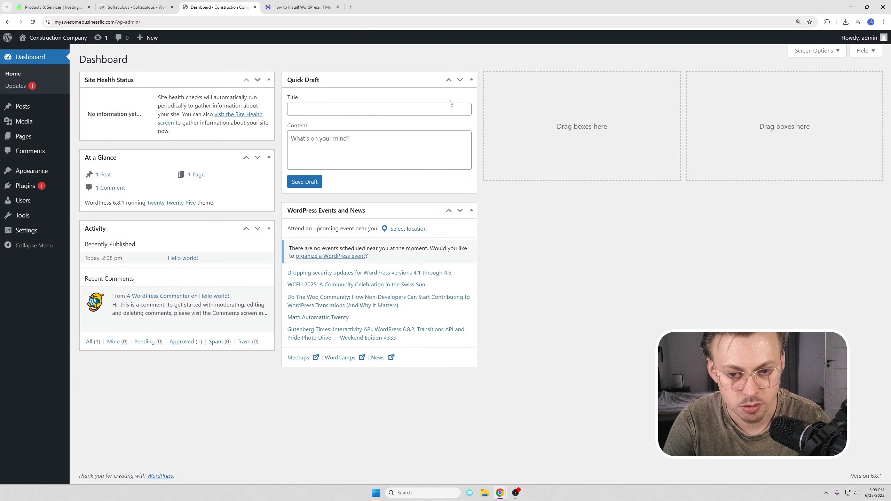
Step: Install and activate the Bosa Construction Company theme found by searching 'construc', adding its companion plugins
mouse_move(56, 171)
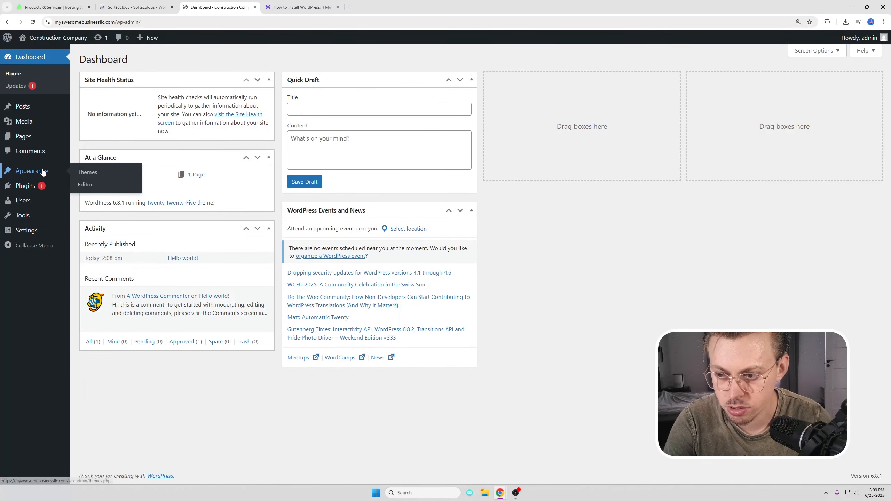
click(83, 172)
click(168, 60)
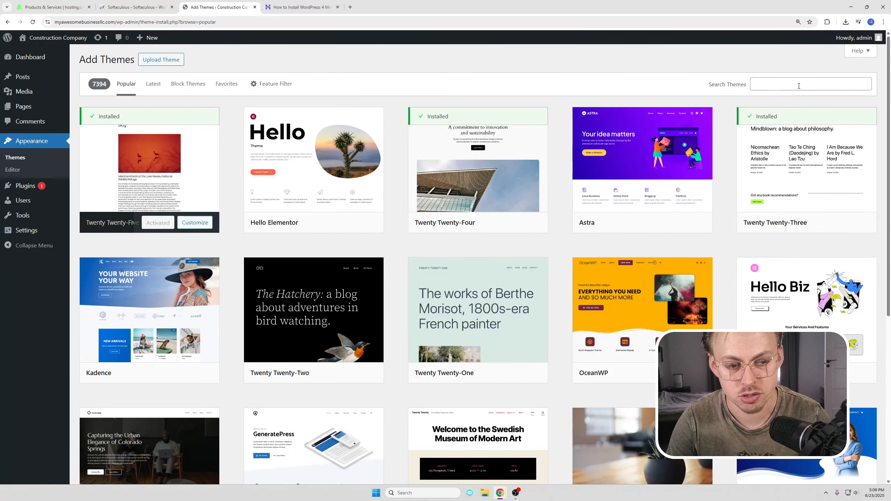
click(799, 86)
text(construction bosa)
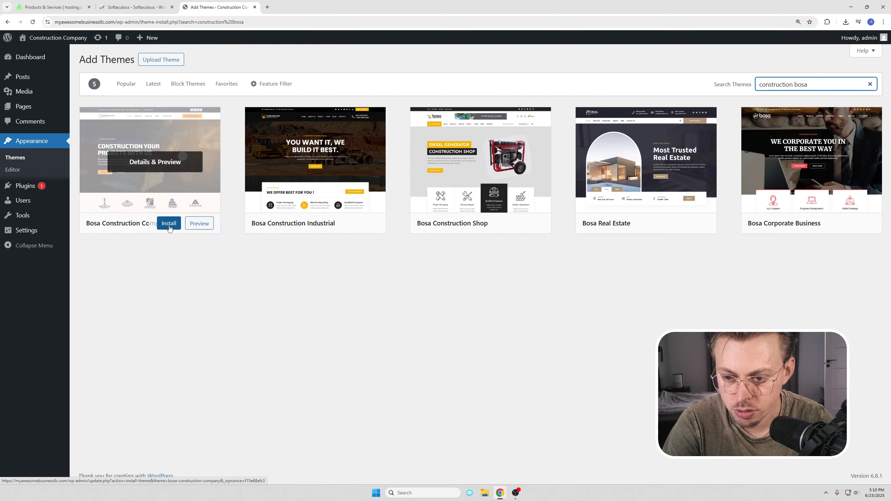
click(169, 225)
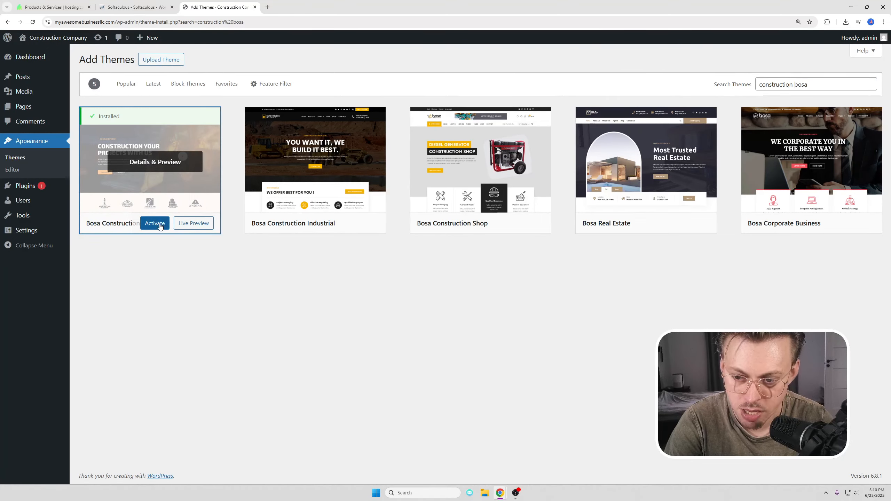
click(154, 223)
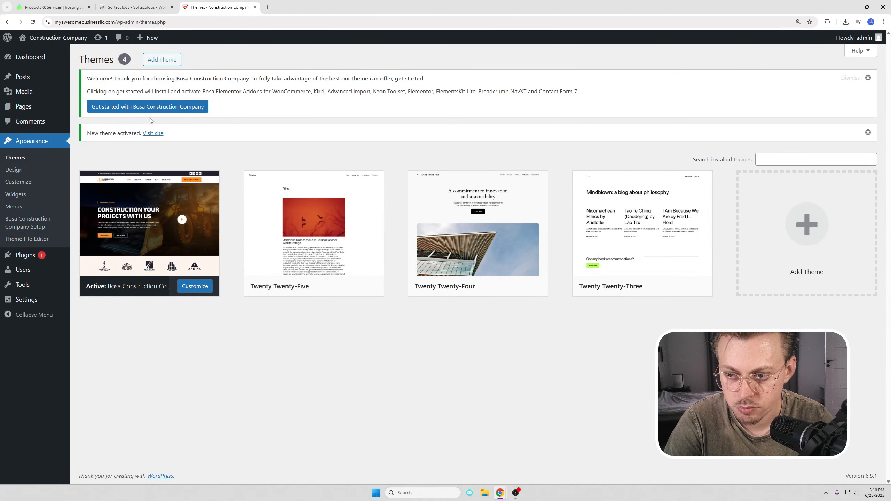
click(94, 109)
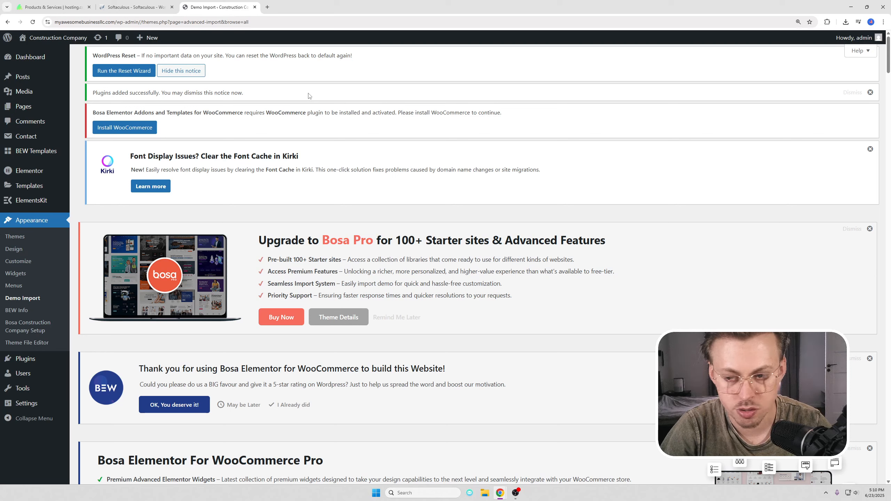
Step: Dismiss the Plugins added notice and hide the WordPress Reset notice to reveal the demo gallery
drag(105, 92, 280, 94)
click(282, 96)
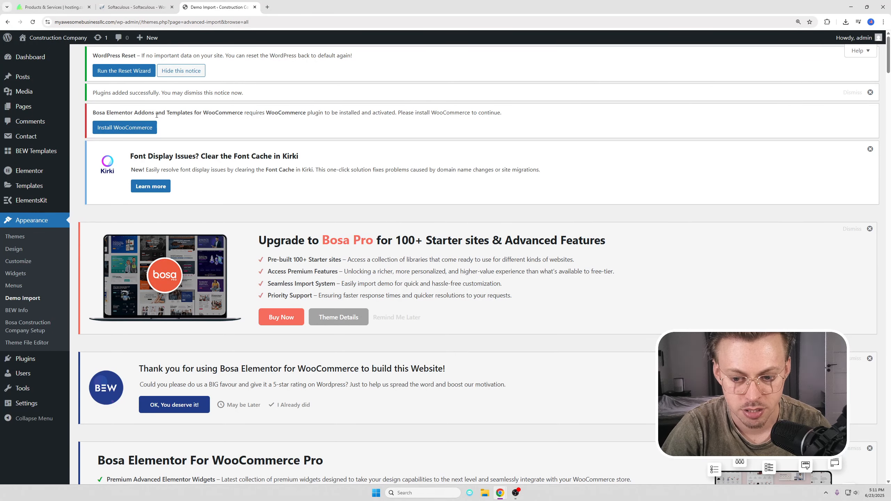
click(870, 93)
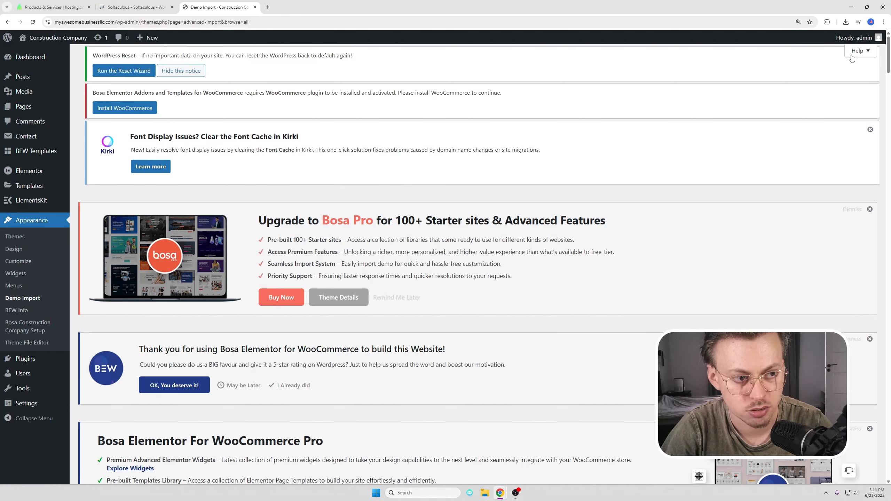
click(185, 72)
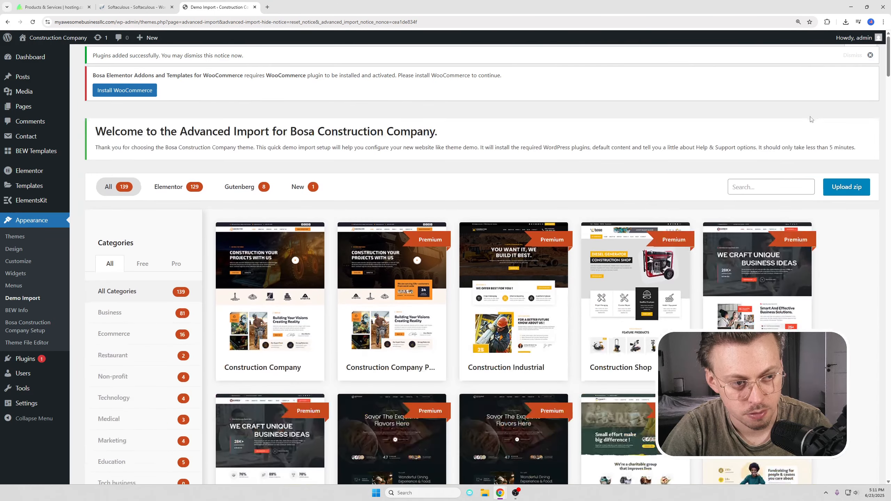
scroll(403, 246, down, 3)
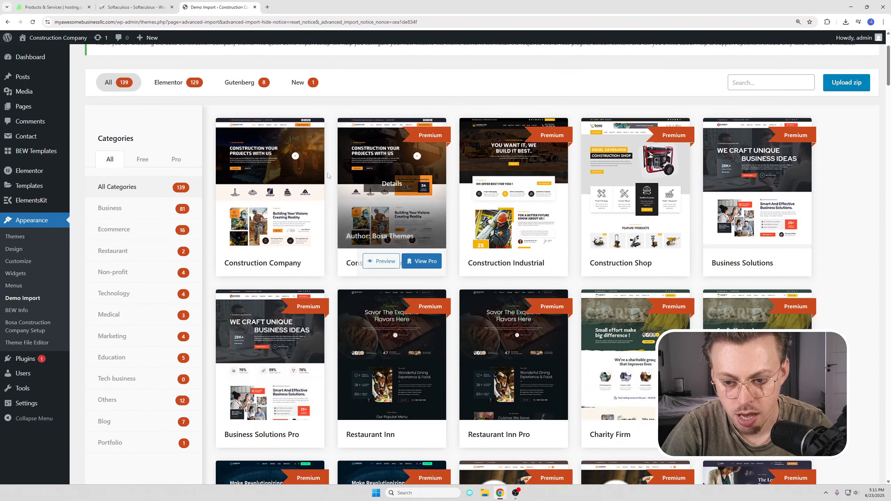
Step: Import the Construction Company demo after installing and activating Bosa, then visit the site
click(297, 262)
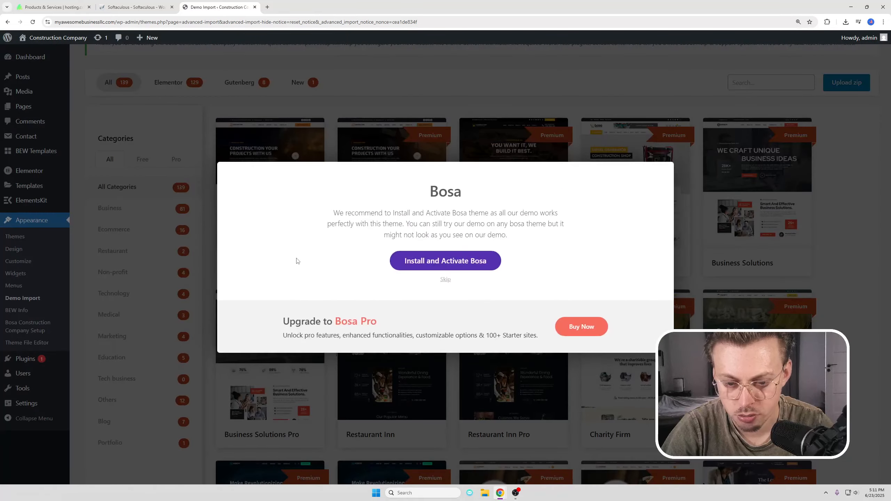
click(447, 260)
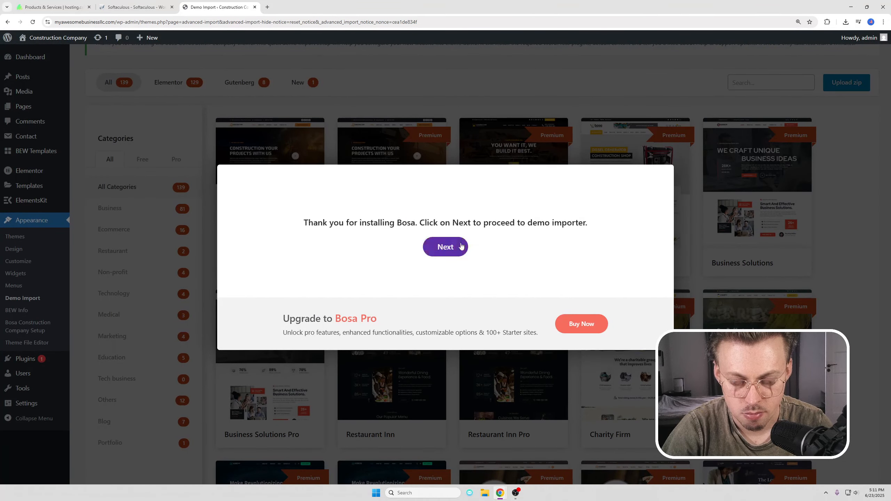
click(449, 248)
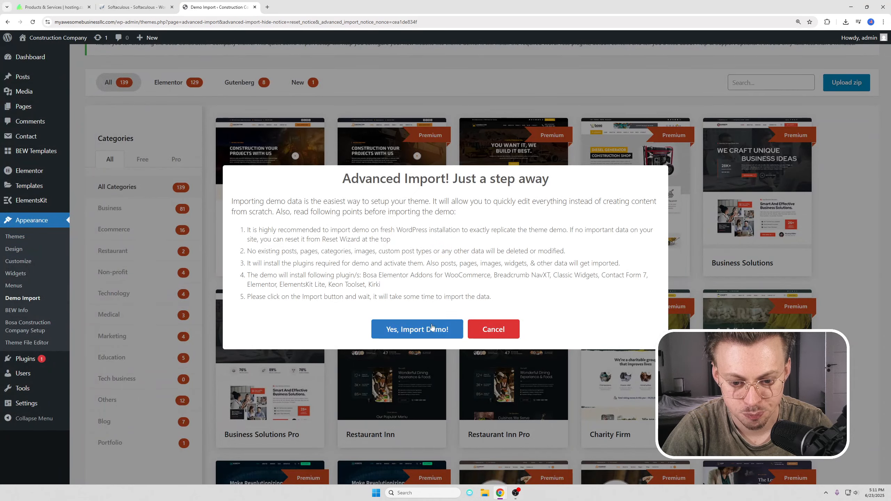
click(414, 330)
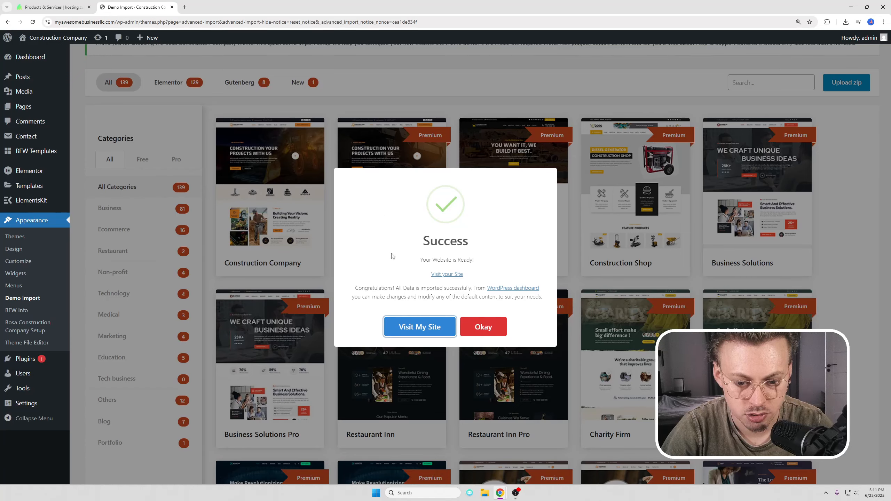
click(416, 328)
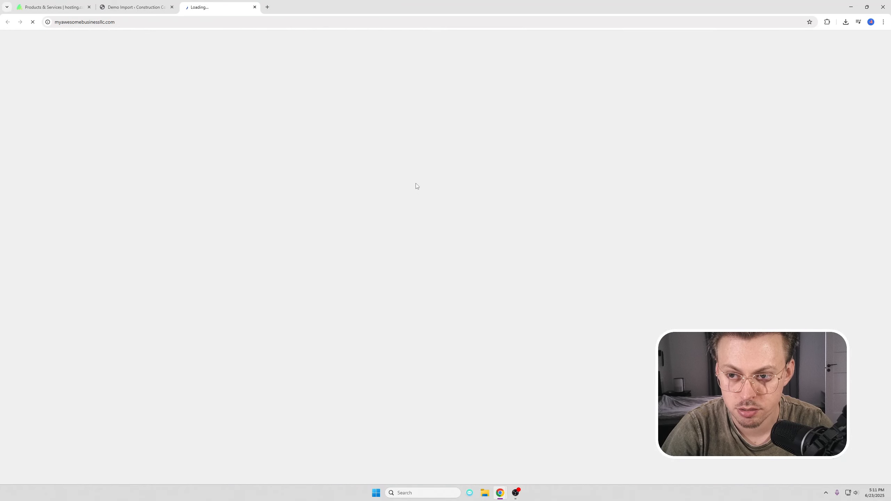
scroll(417, 176, down, 15)
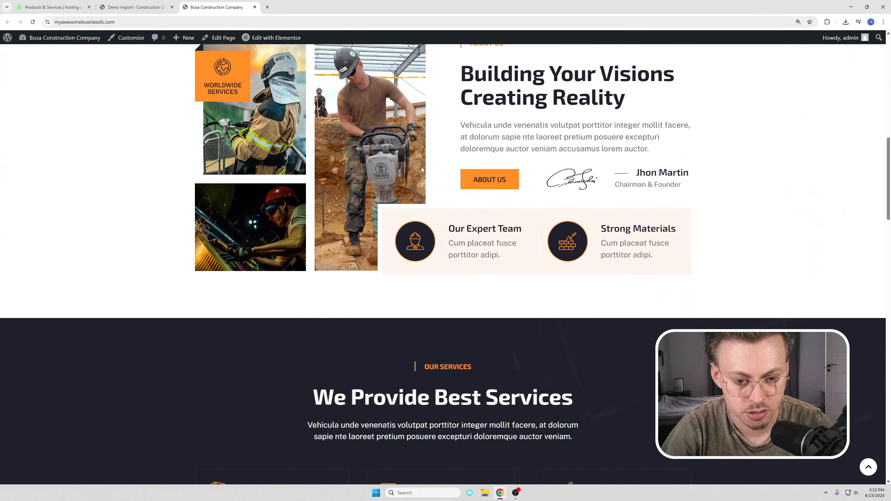
scroll(418, 168, down, 20)
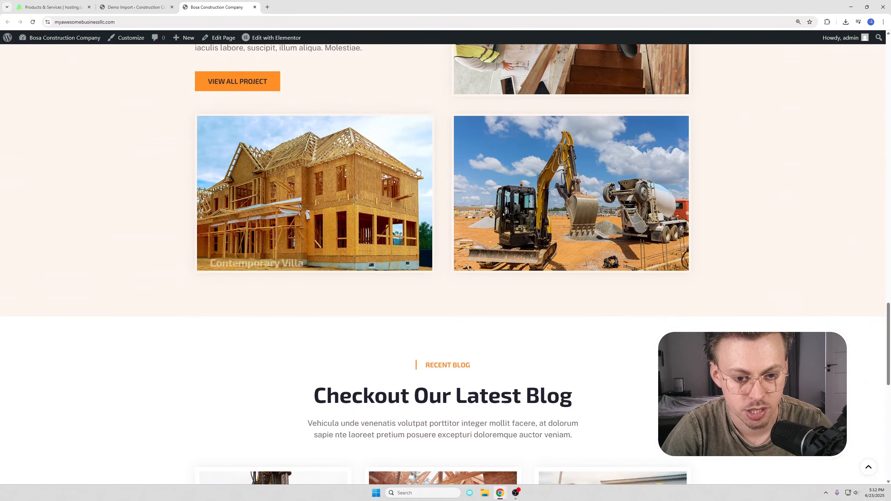
scroll(417, 171, down, 15)
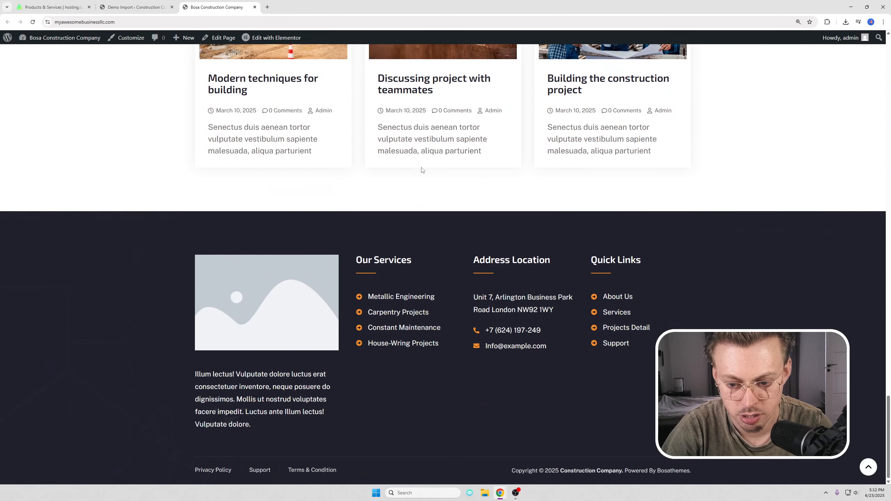
scroll(416, 169, up, 20)
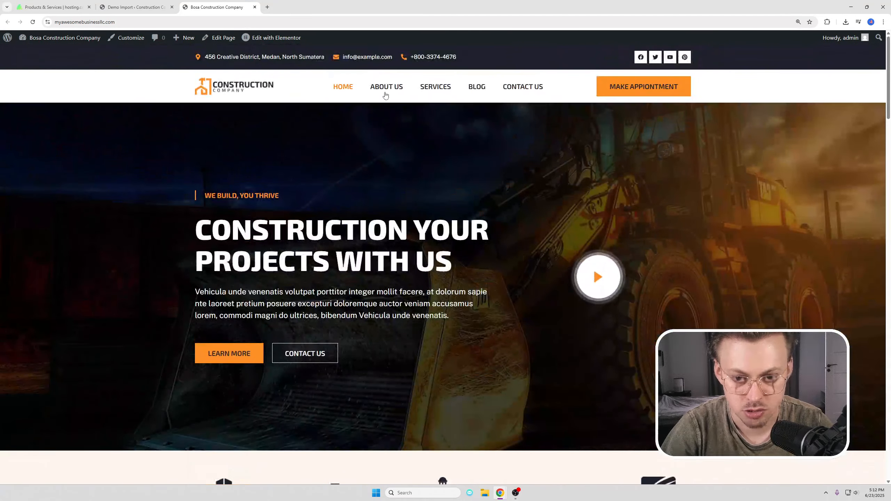
click(384, 89)
scroll(398, 145, down, 12)
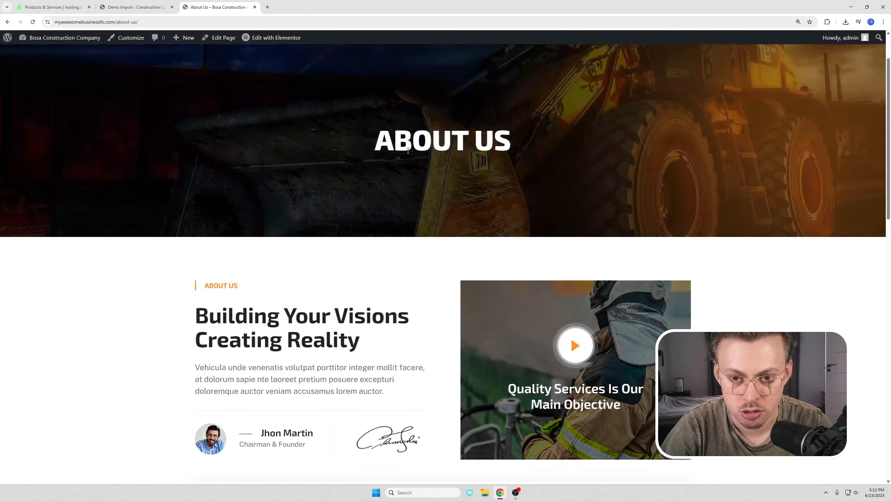
scroll(410, 155, down, 5)
scroll(410, 155, up, 15)
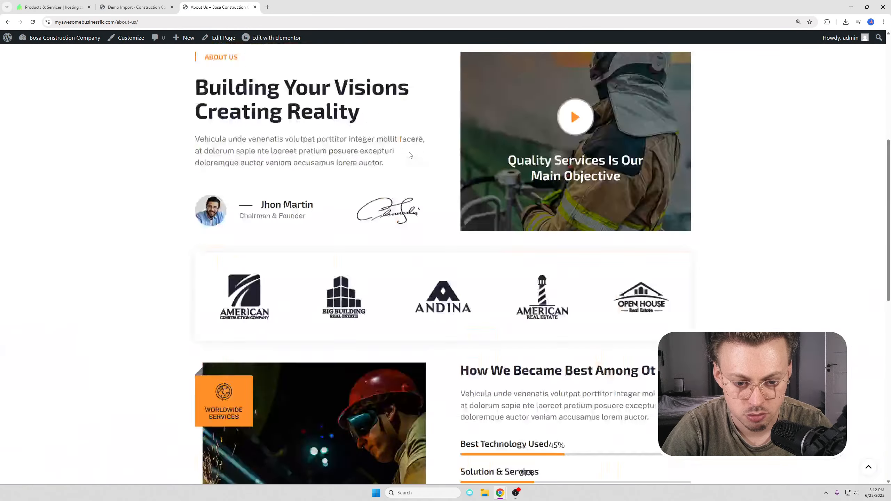
click(434, 88)
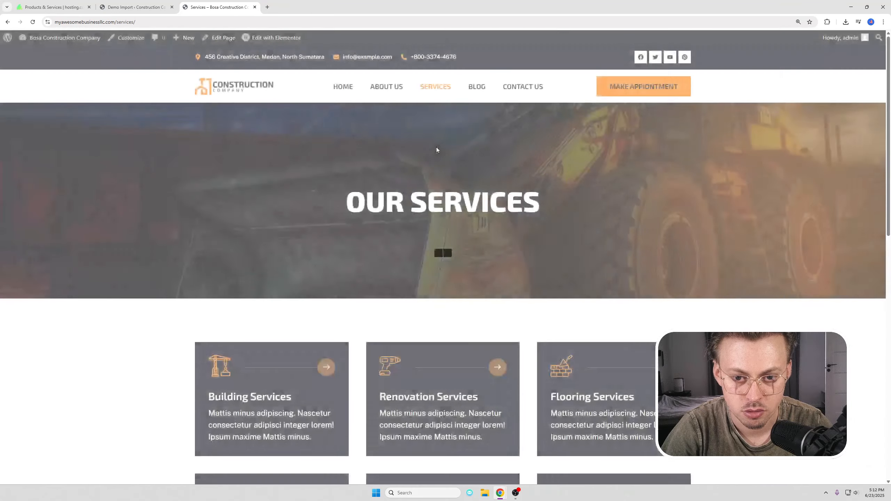
scroll(436, 147, down, 15)
scroll(434, 150, up, 15)
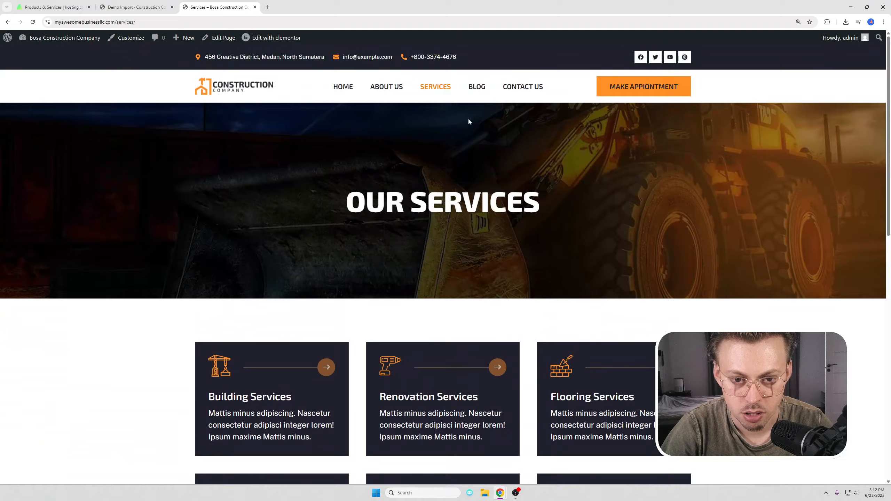
click(476, 86)
scroll(456, 154, down, 15)
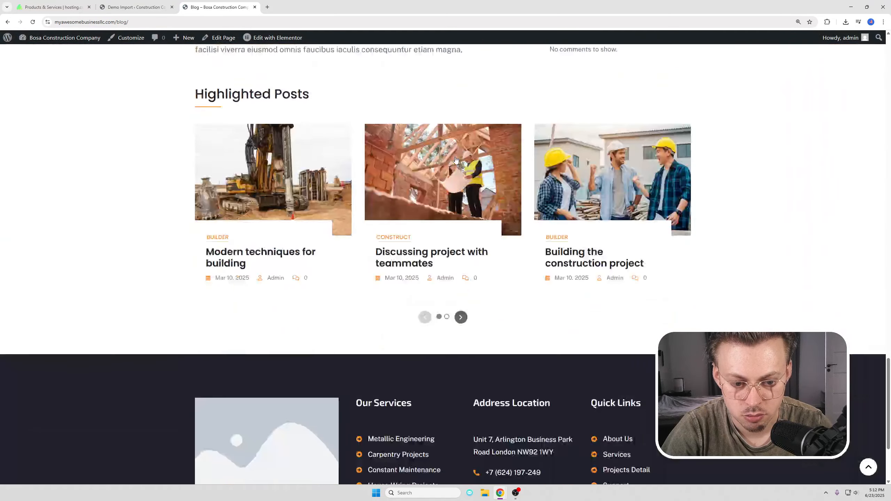
scroll(454, 159, up, 15)
click(520, 88)
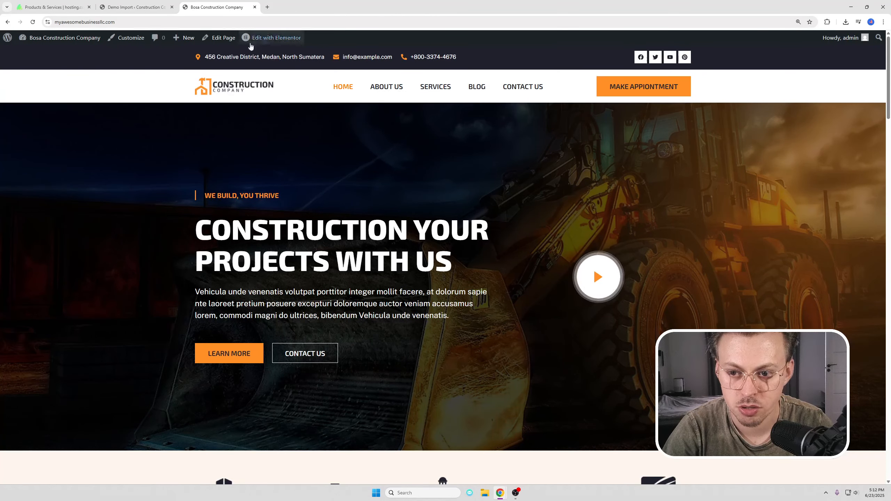
Step: Open the customizer's Site Identity settings and close the logo picker without changing the logo
click(137, 44)
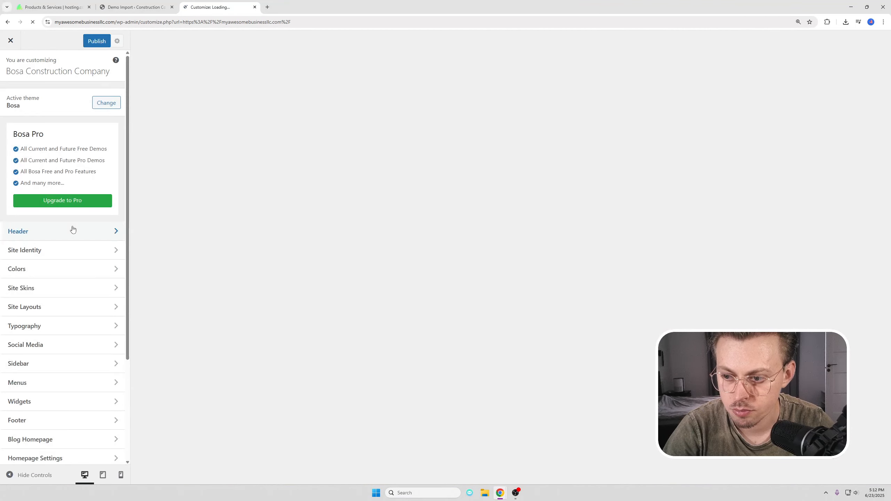
click(41, 253)
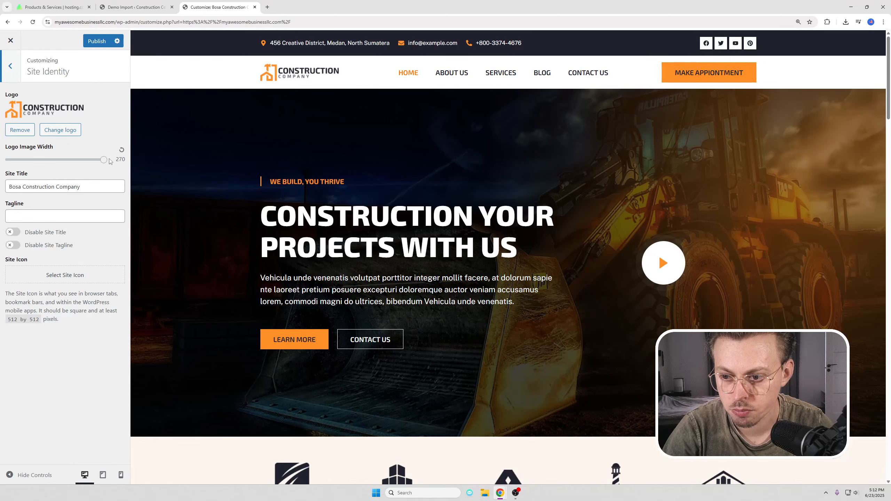
click(78, 132)
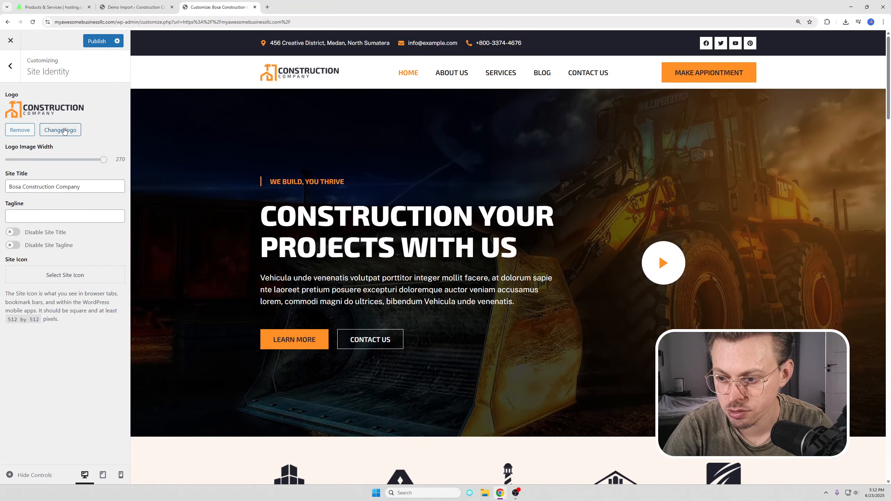
click(44, 74)
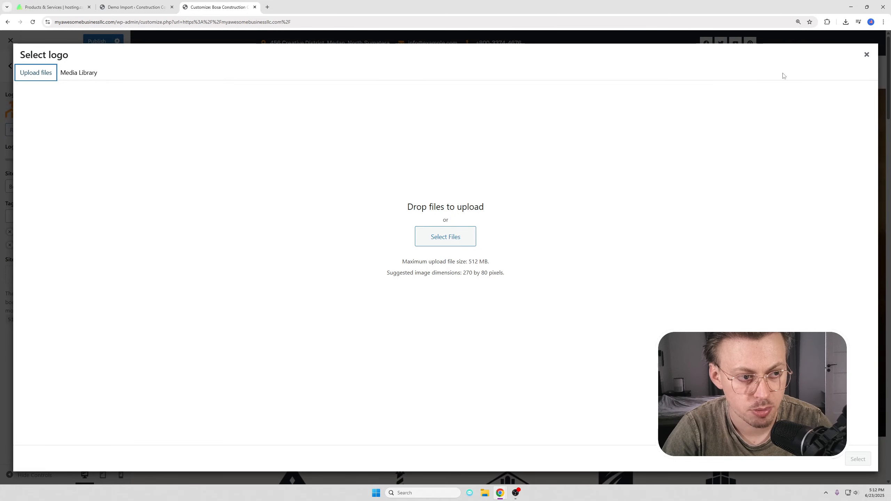
click(867, 54)
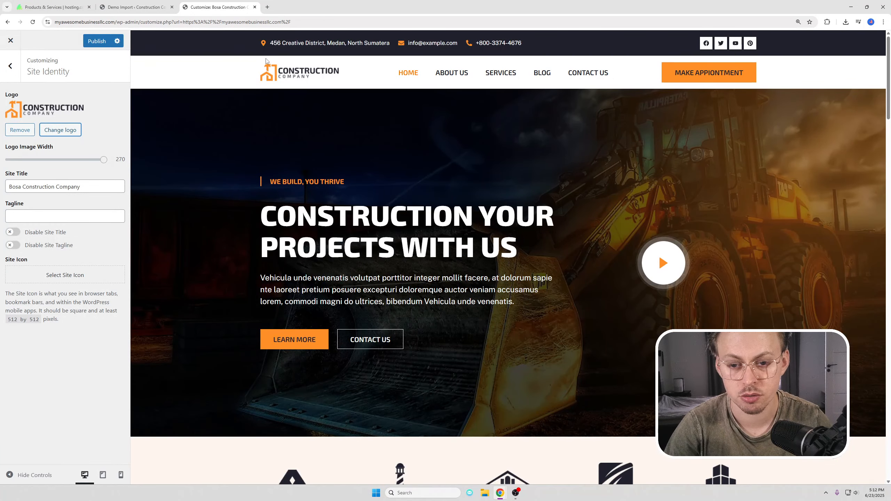
click(268, 7)
Step: Search Canva templates for 'construction company logo' and browse the results
text(canva.com)
key(Return)
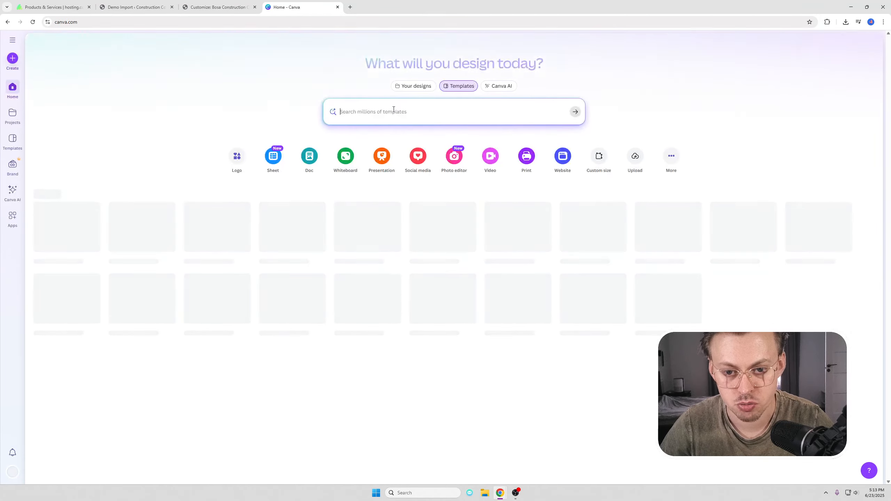
text(construc)
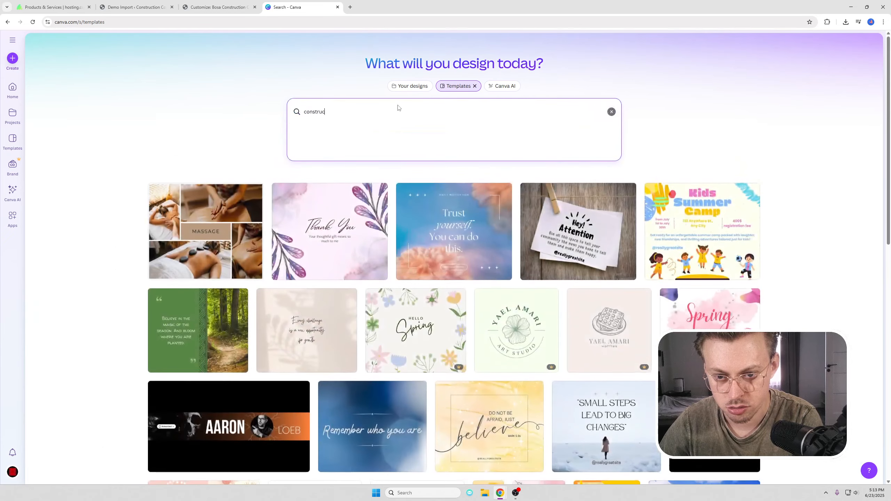
text(tion company logo)
key(Return)
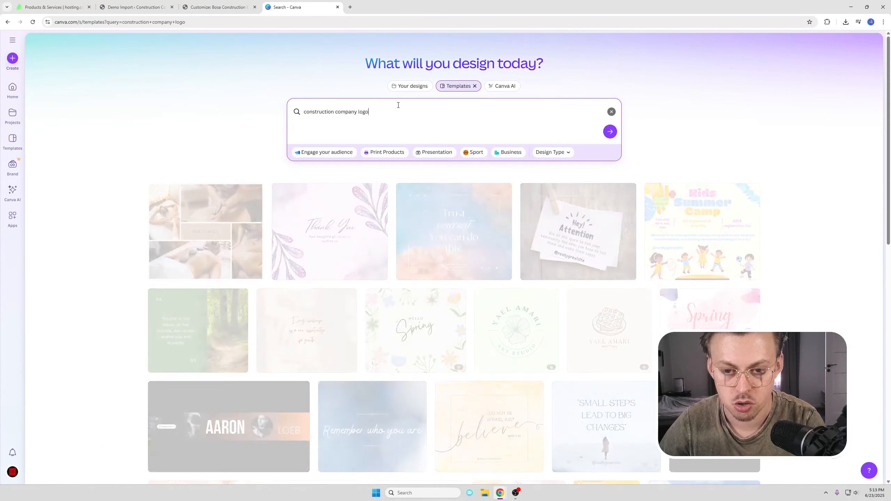
scroll(432, 188, down, 3)
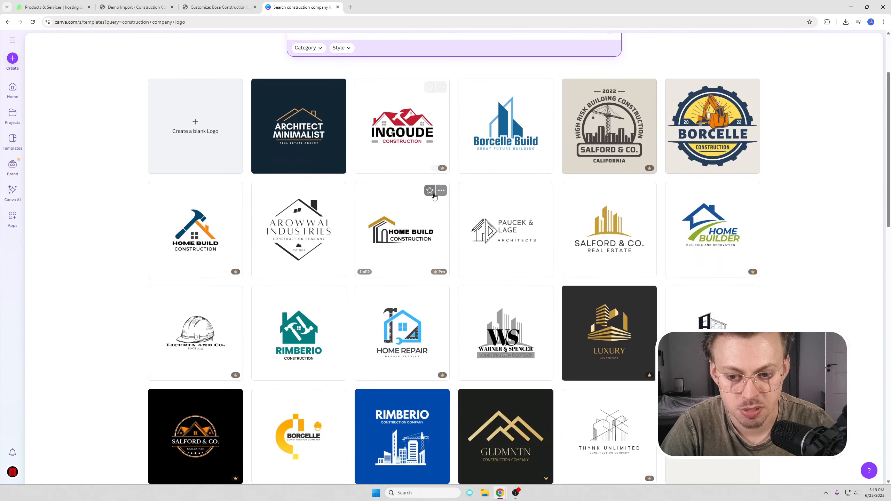
scroll(414, 194, down, 3)
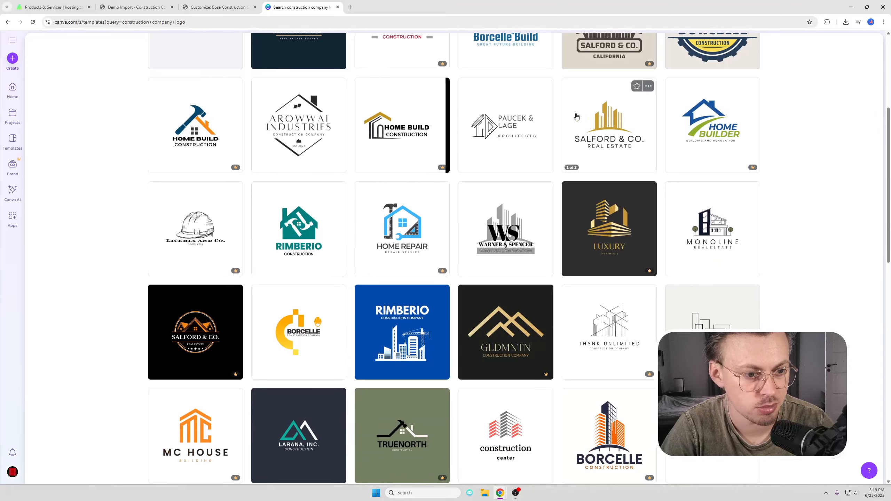
scroll(421, 190, down, 3)
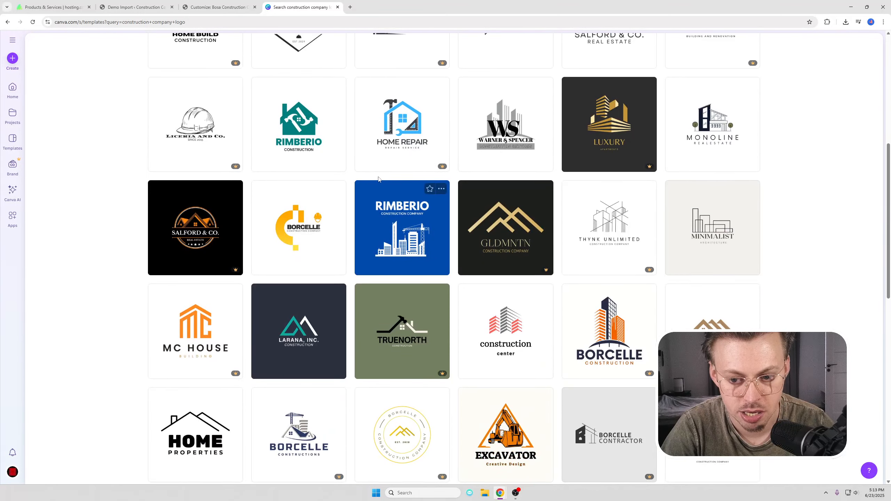
scroll(366, 189, up, 7)
scroll(366, 189, up, 2)
click(217, 7)
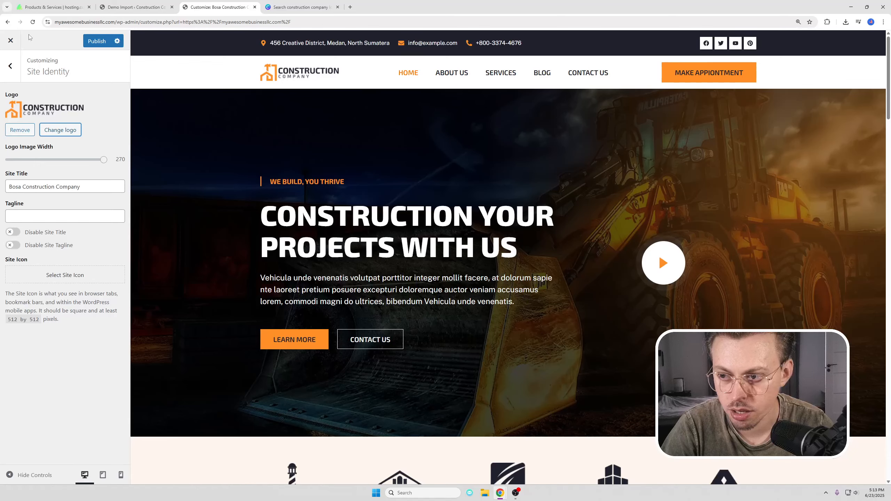
Step: Close the customizer without saving, confirming the leave prompt, back to the live home page
click(10, 40)
click(471, 75)
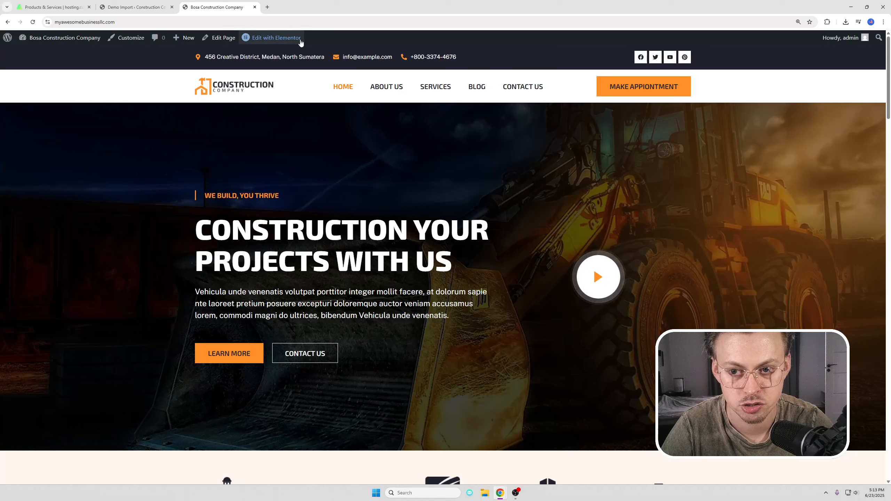
mouse_move(261, 41)
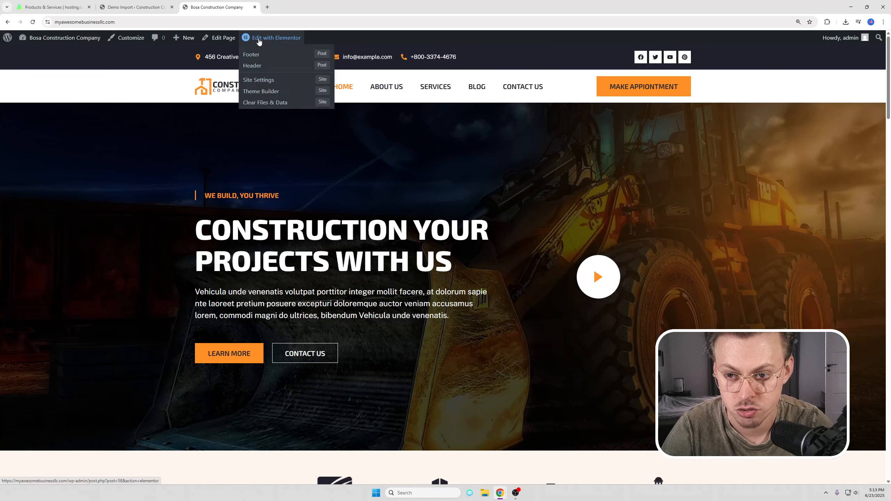
Step: In the Elementor header, replace the top-bar e-mail with a new address and open the social icons settings
click(255, 67)
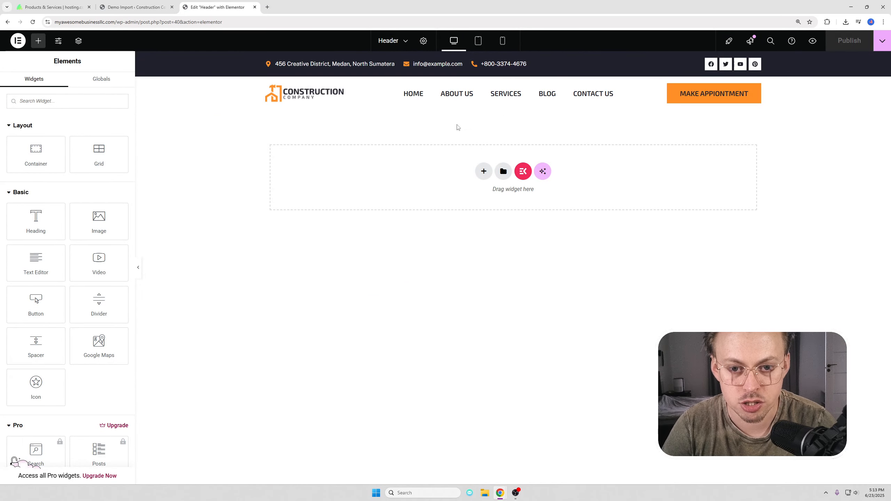
click(516, 93)
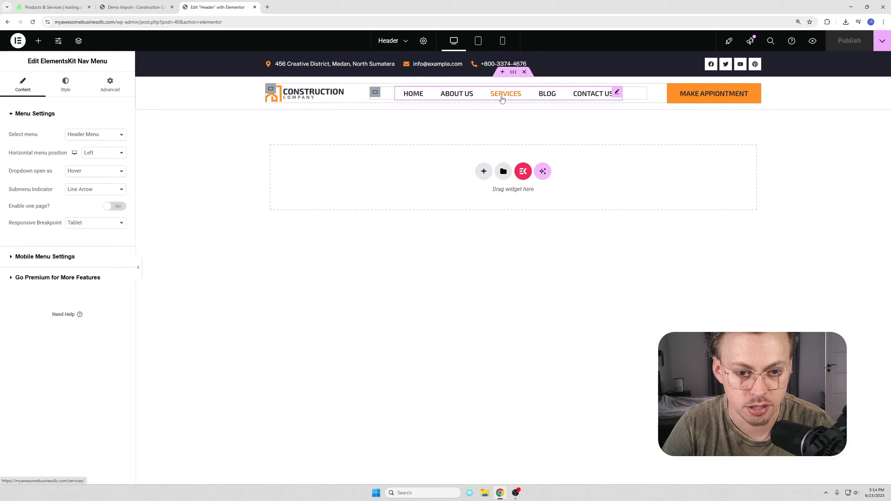
click(431, 62)
drag(463, 64, 454, 65)
click(453, 64)
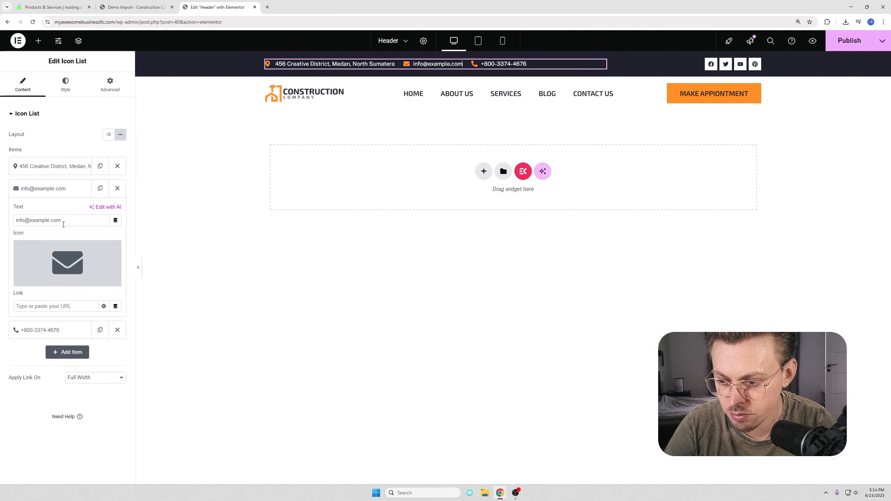
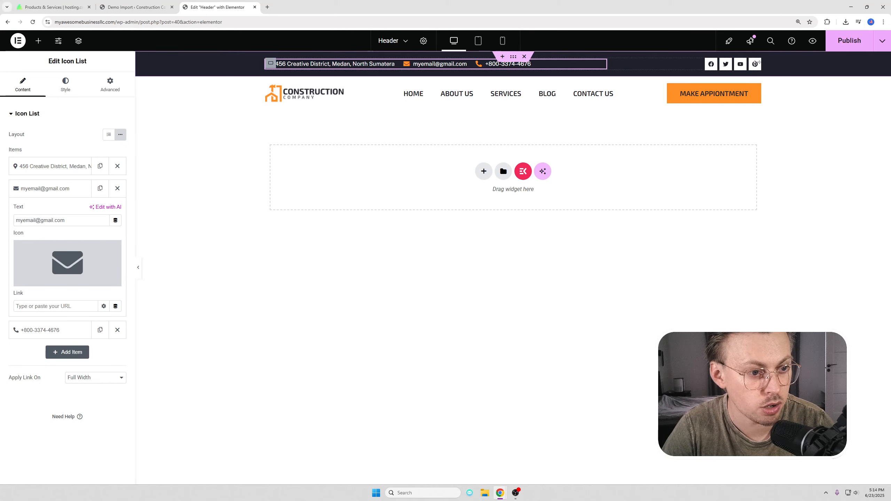
click(757, 64)
click(58, 220)
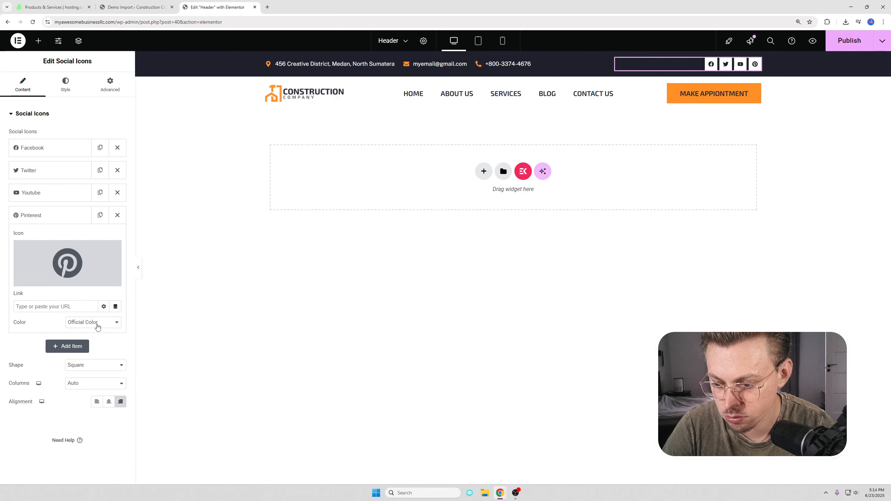
Step: Delete the Pinterest icon from the header's social icons and publish the header
click(49, 215)
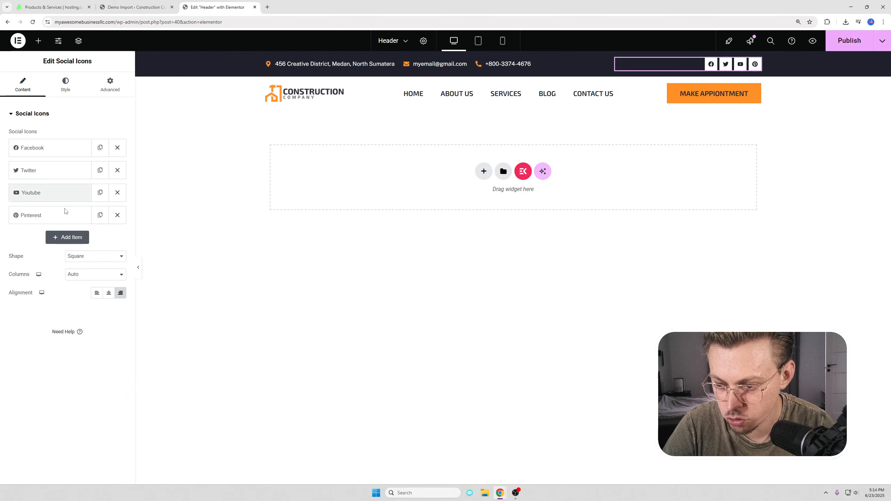
click(117, 215)
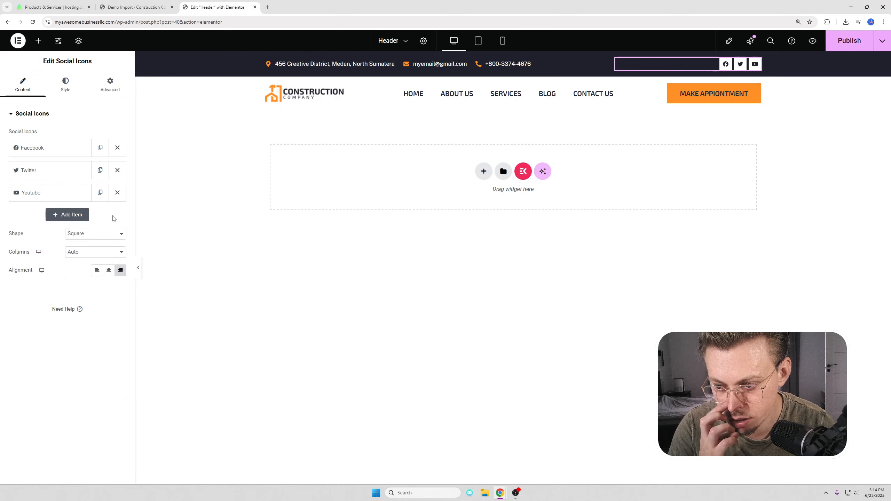
click(48, 194)
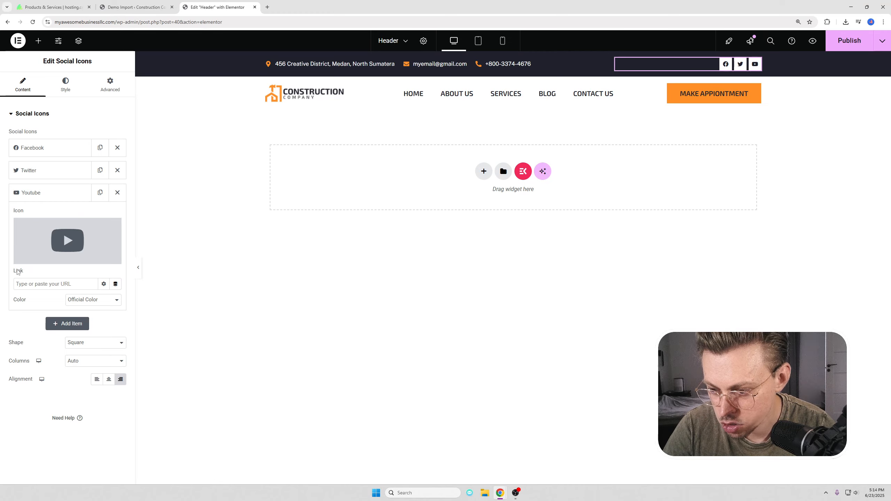
click(280, 309)
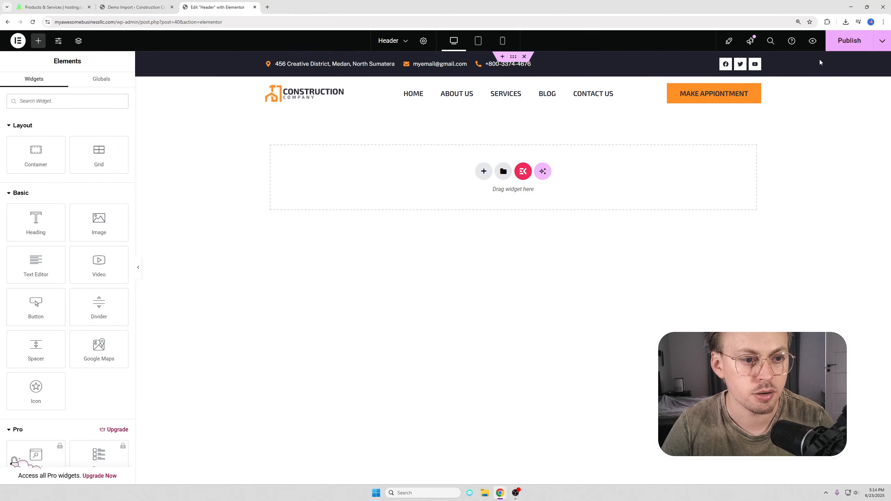
click(840, 43)
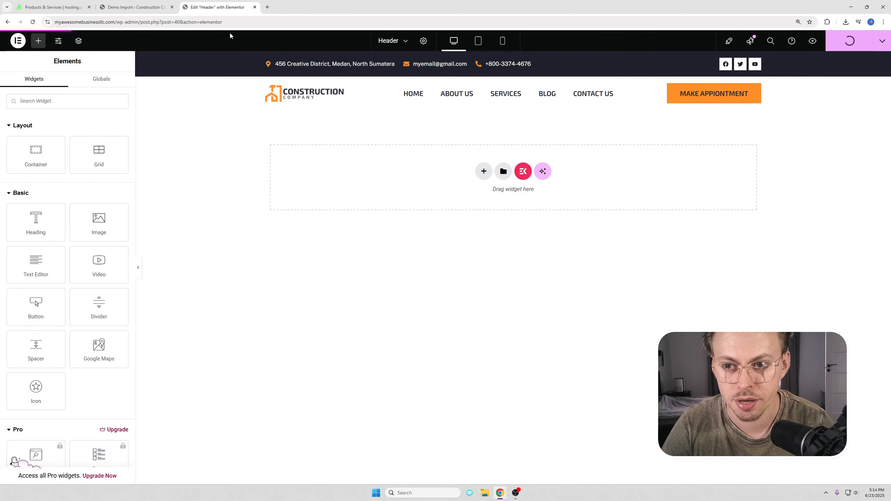
Step: Load the live site in a new browser tab
click(266, 7)
text(mya)
key(Return)
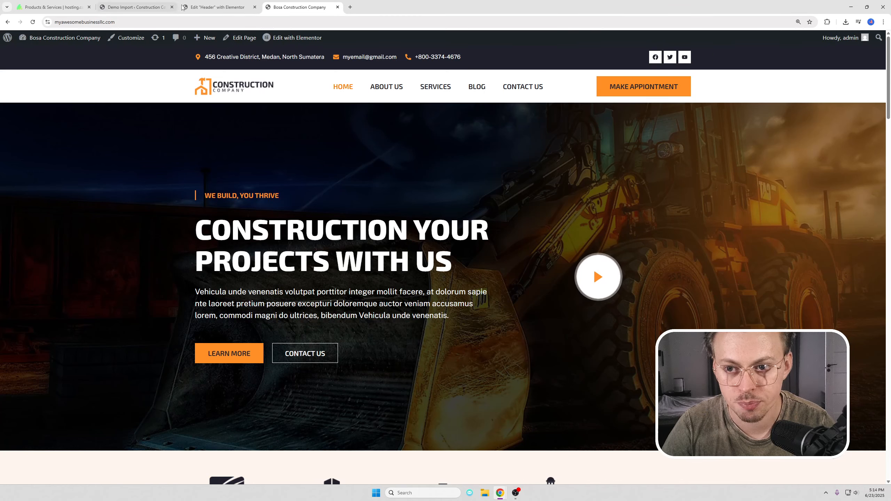
Step: Open the WordPress admin Dashboard in a new tab beside the live site
click(217, 7)
click(298, 7)
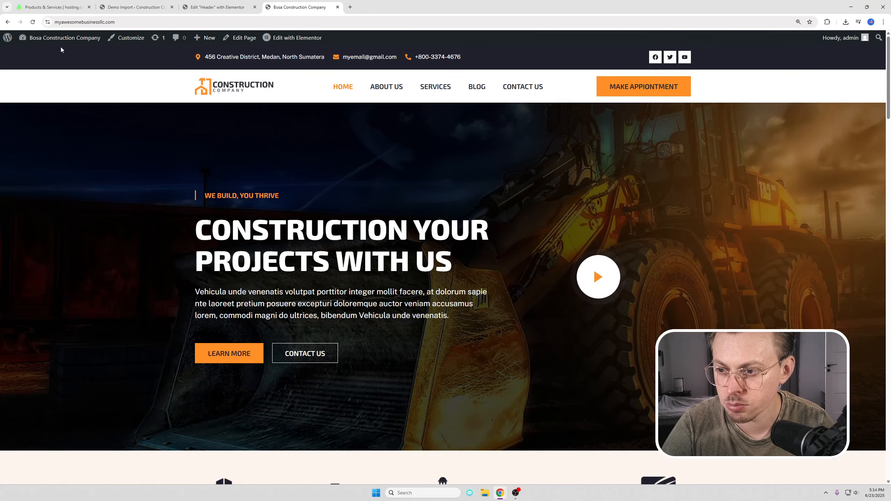
mouse_move(56, 41)
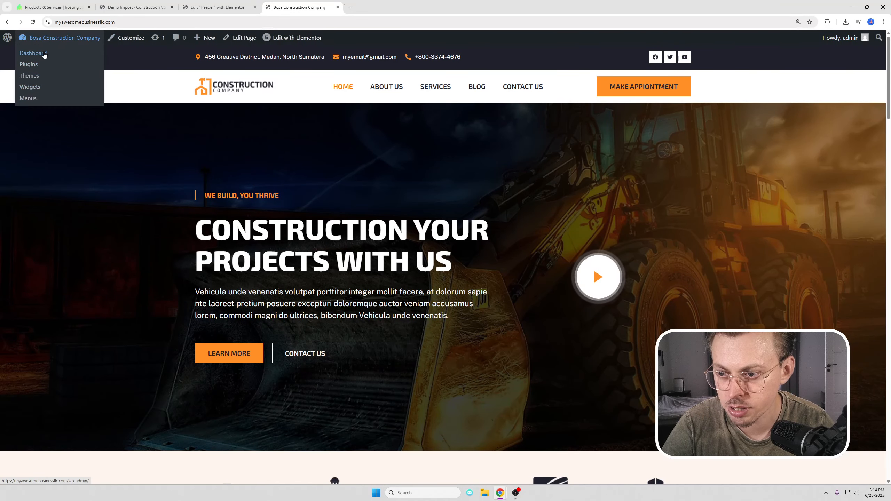
middle_click(46, 53)
click(358, 10)
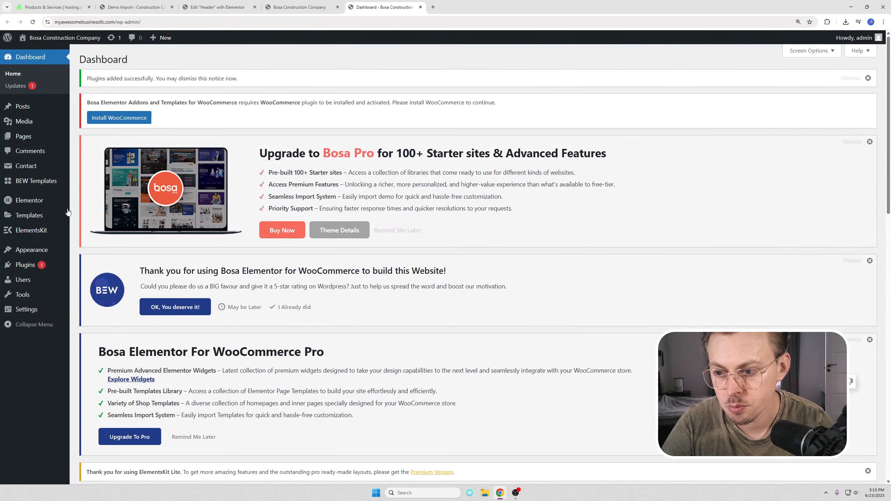
Step: Go to Appearance > Menus and dismiss the WooCommerce, rating, Bosa Pro, plugins and ElementsKit notices
mouse_move(42, 249)
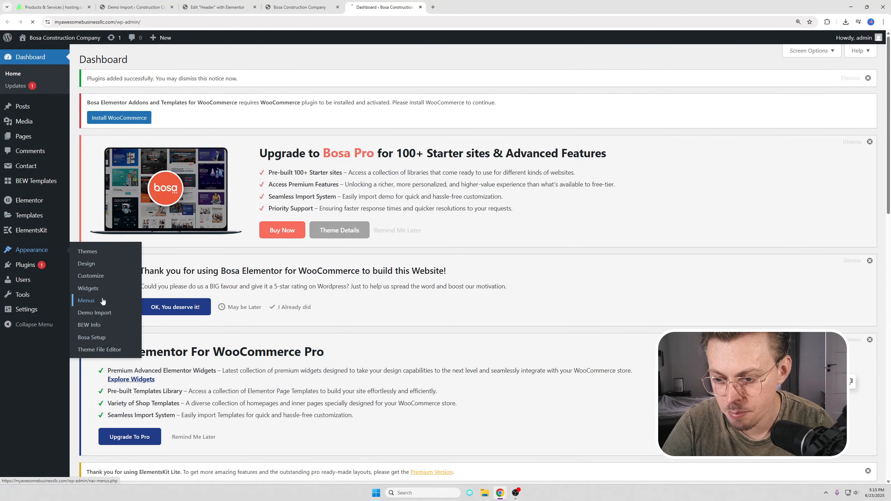
click(102, 300)
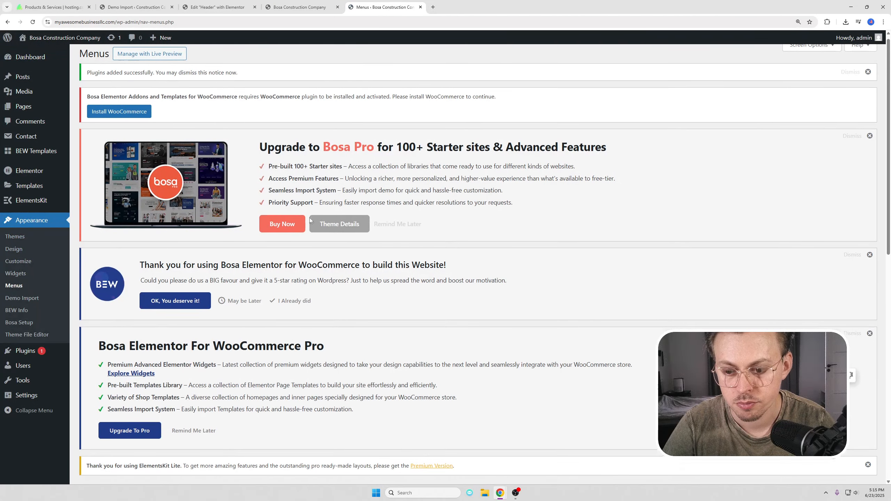
scroll(311, 221, down, 7)
scroll(747, 214, up, 4)
click(870, 236)
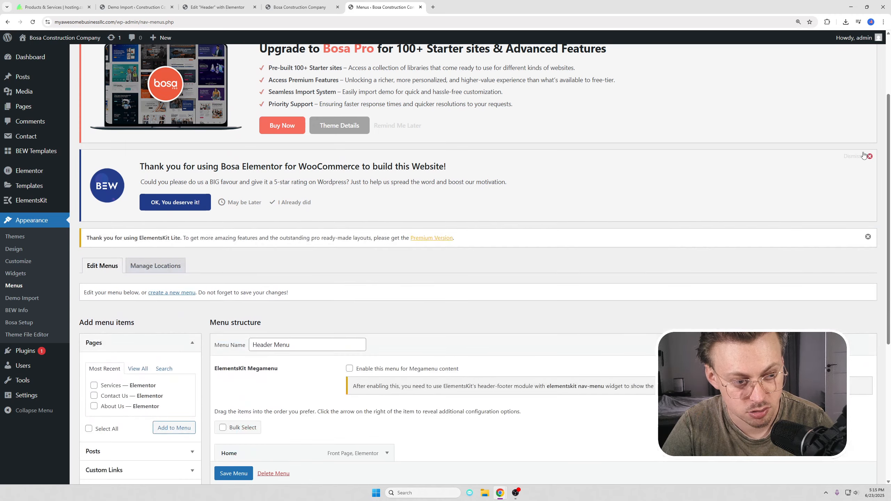
click(864, 156)
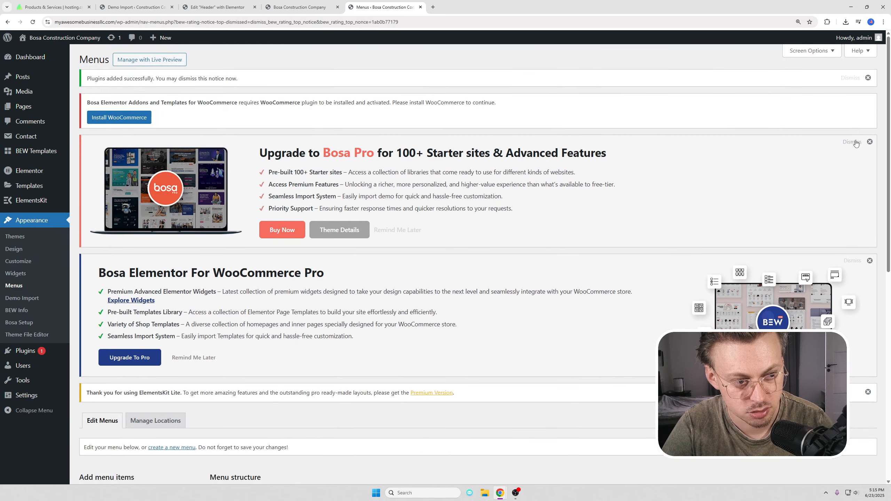
click(855, 143)
click(852, 82)
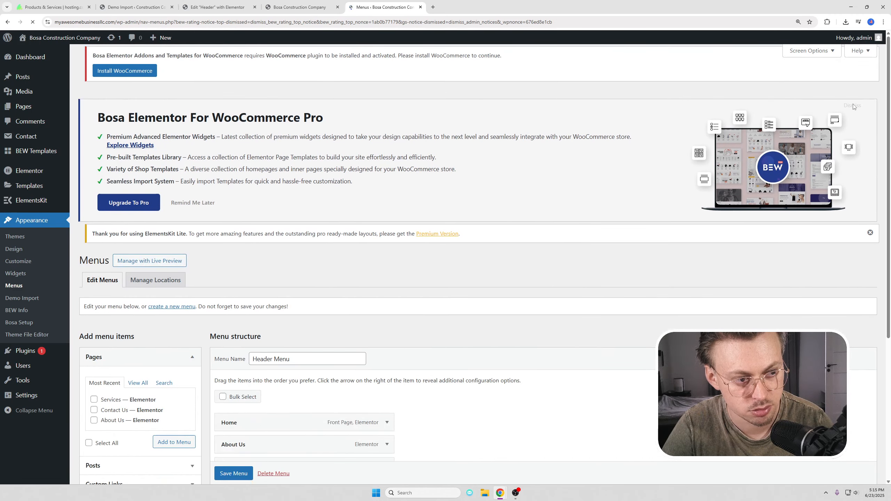
click(858, 116)
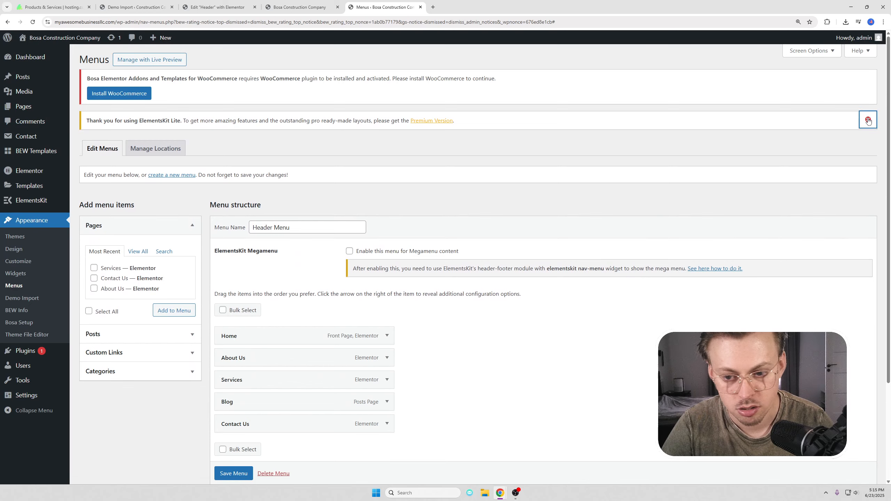
click(868, 120)
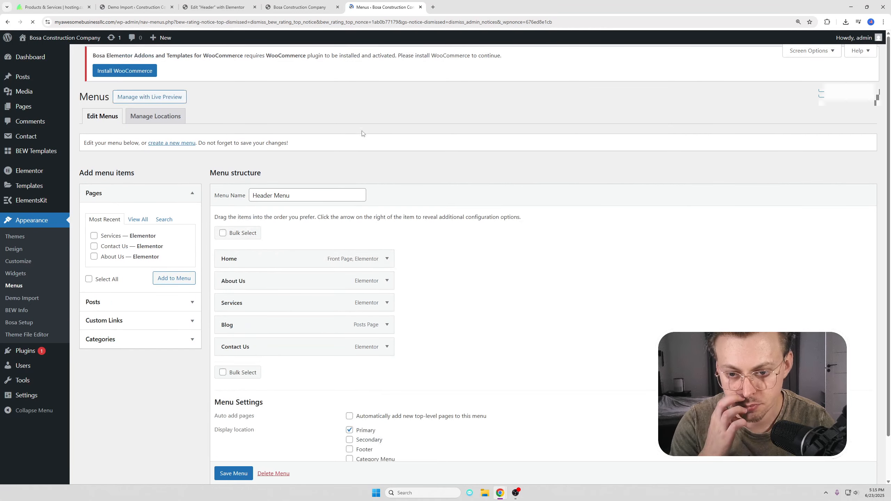
Step: Remove Blog from the Header Menu, save it, and reload the live site to confirm
scroll(410, 235, down, 3)
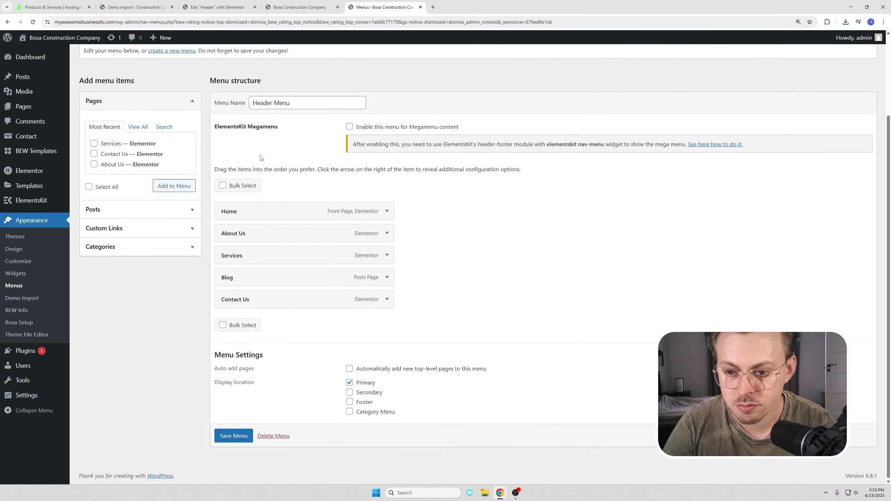
click(388, 278)
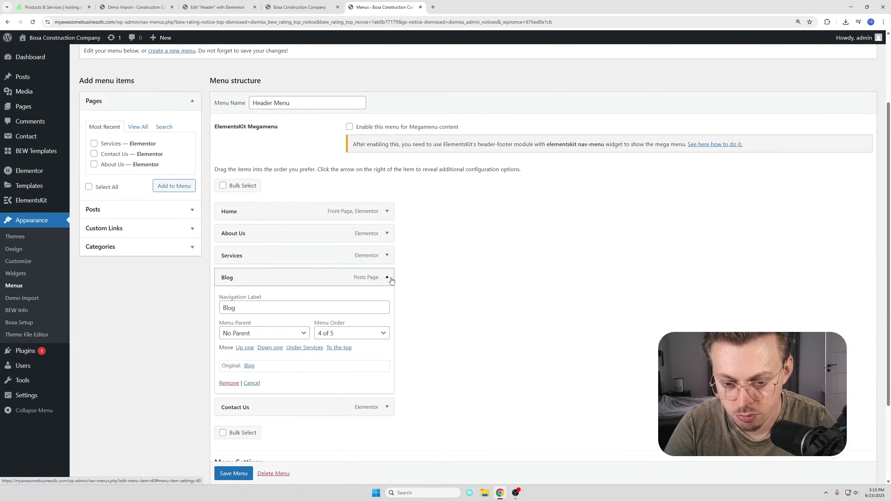
click(228, 383)
click(233, 436)
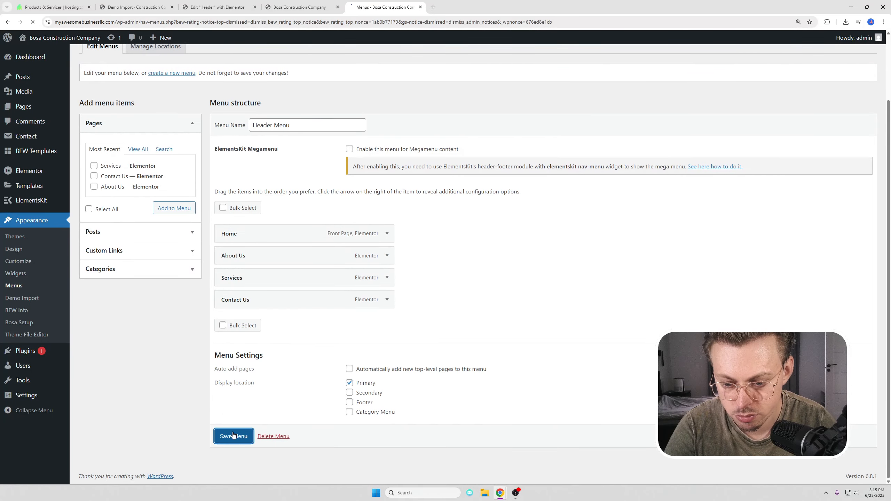
click(298, 7)
key(F5)
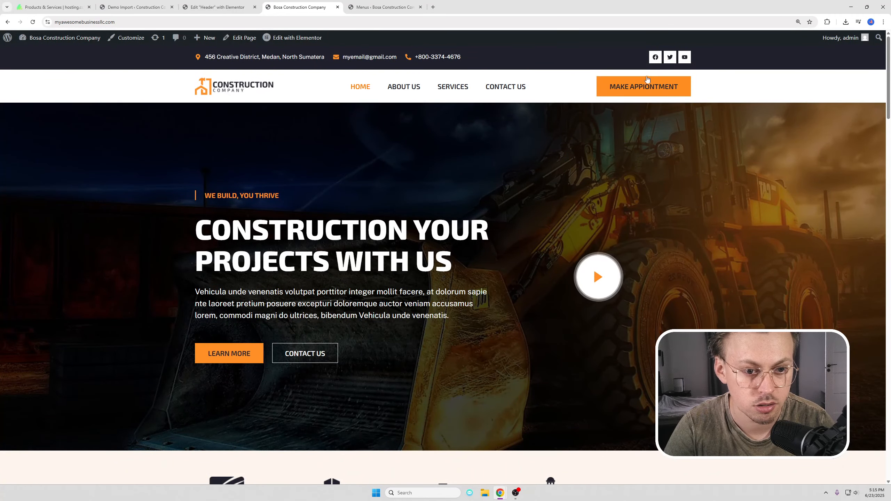
Step: Try a call-number label on the header appointment button, then undo it
click(194, 3)
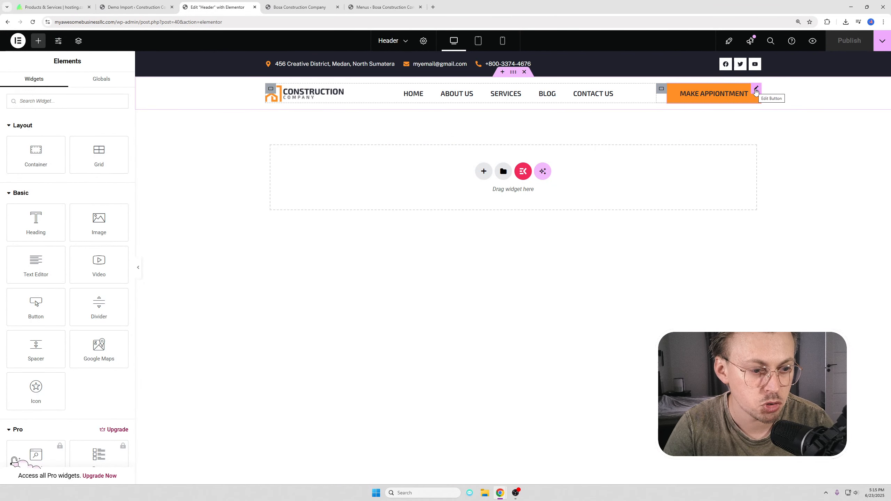
click(756, 90)
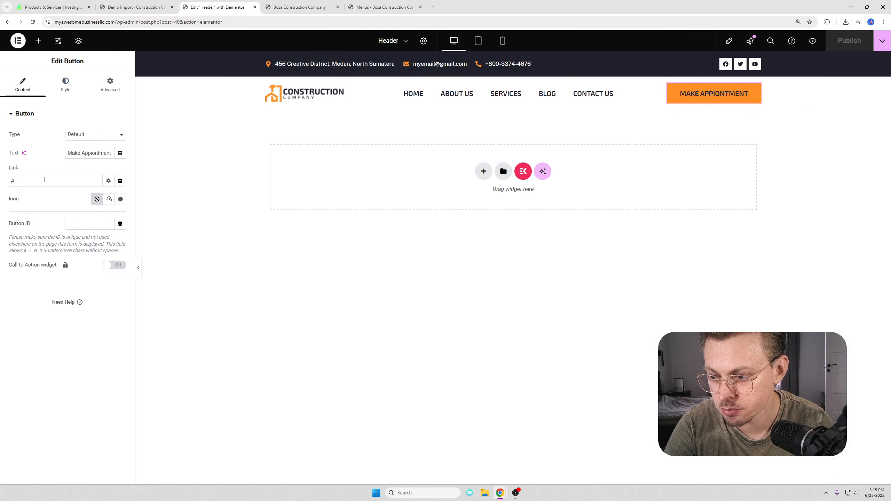
text(CALL +)
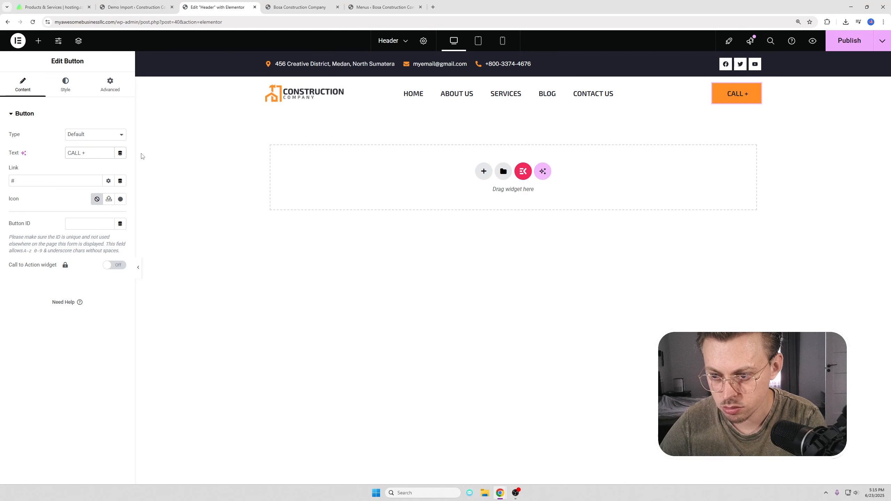
text(1 234 567)
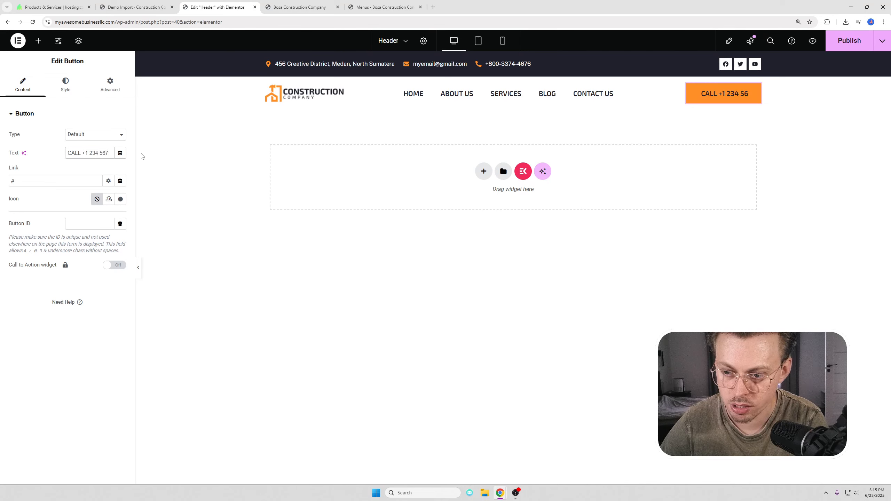
text(8 90)
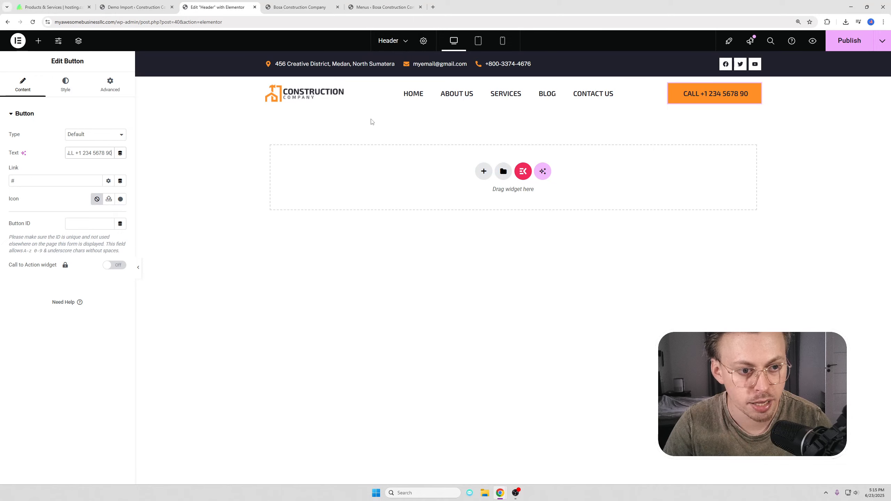
key(ctrl+z)
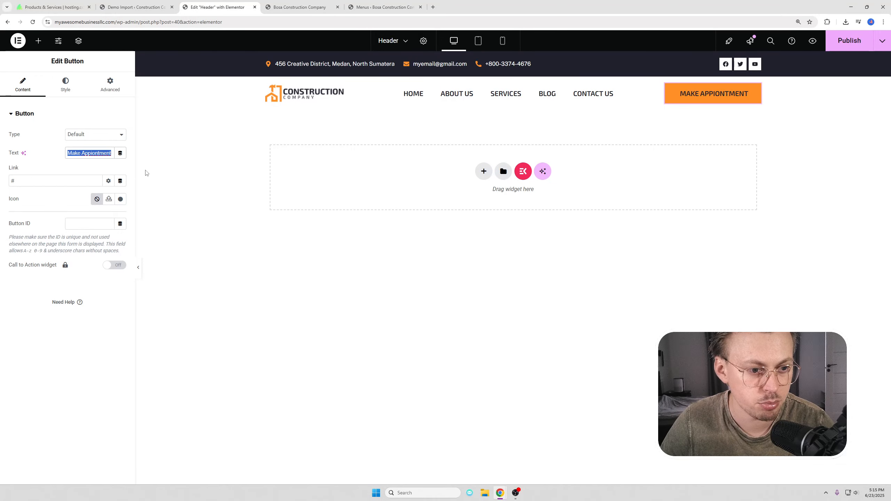
Step: Go to calendly.com in a new browser tab
click(433, 7)
text(cale)
key(Return)
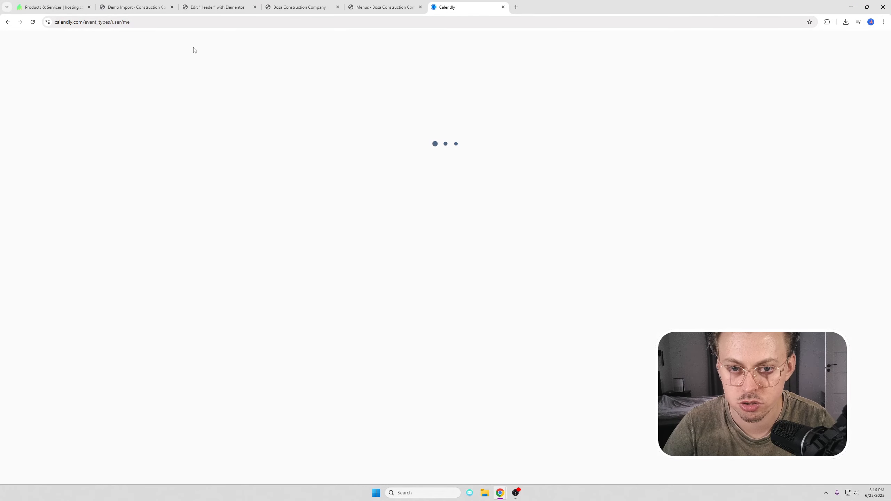
Step: Open Calendly's 30 Minute Meeting booking page and select its full URL
click(238, 97)
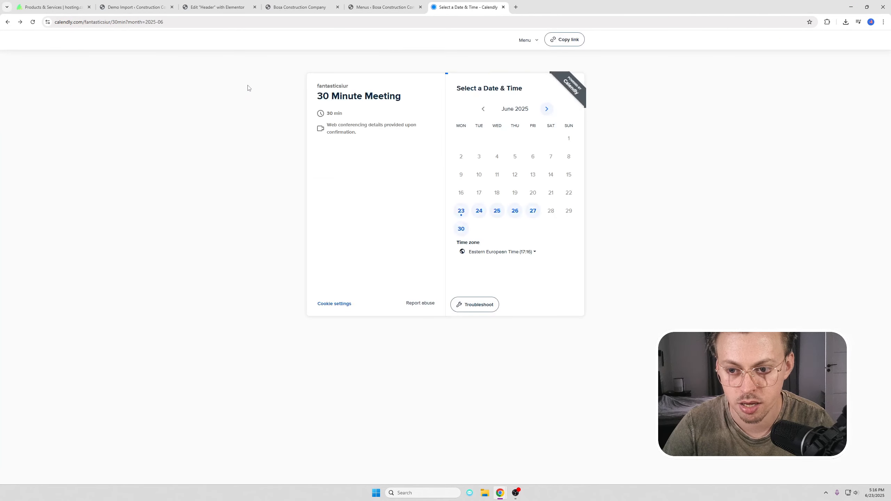
click(192, 23)
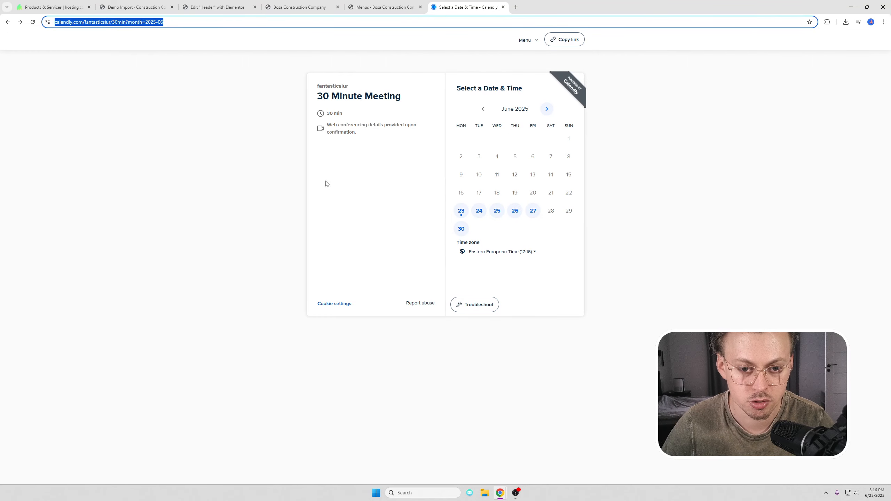
click(192, 22)
drag(192, 22, 3, 79)
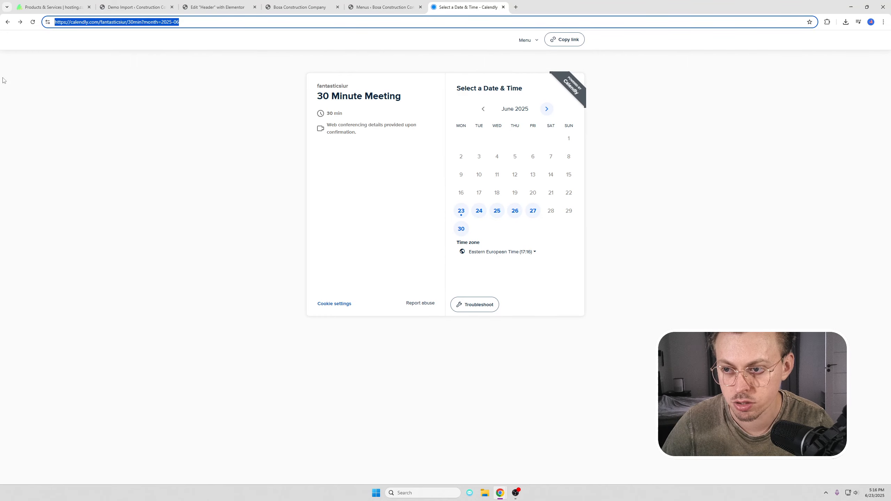
Step: Paste the booking URL into the appointment button's Link field and publish the header
click(133, 7)
click(218, 7)
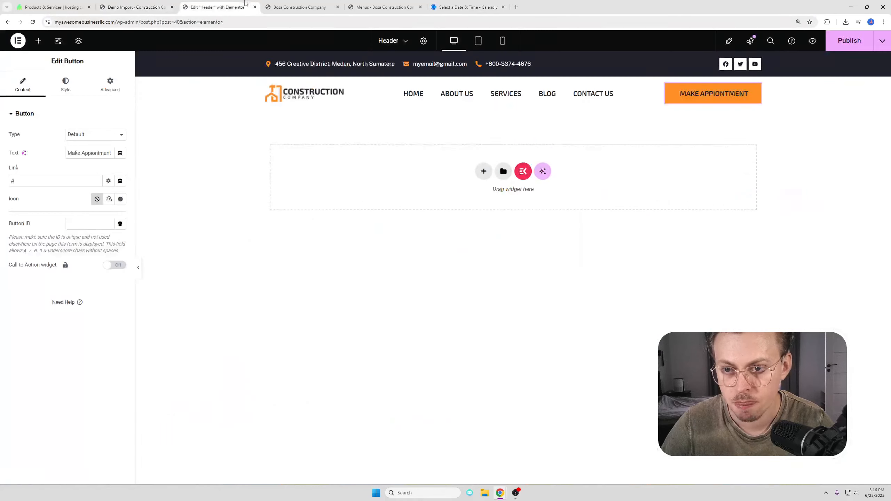
click(49, 183)
key(ctrl+a)
key(ctrl+v)
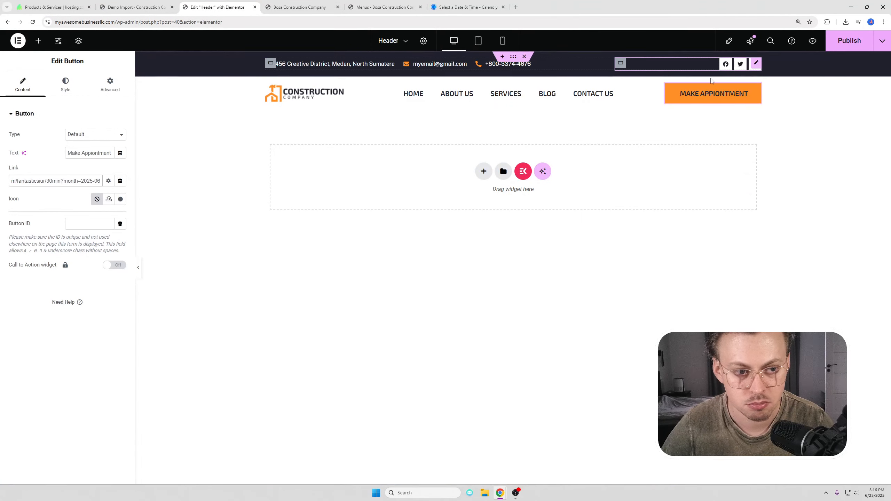
key(ctrl+s)
Step: Test MAKE APPOINTMENT from the homepage by picking June 25 at 18:00 in Calendly
click(400, 2)
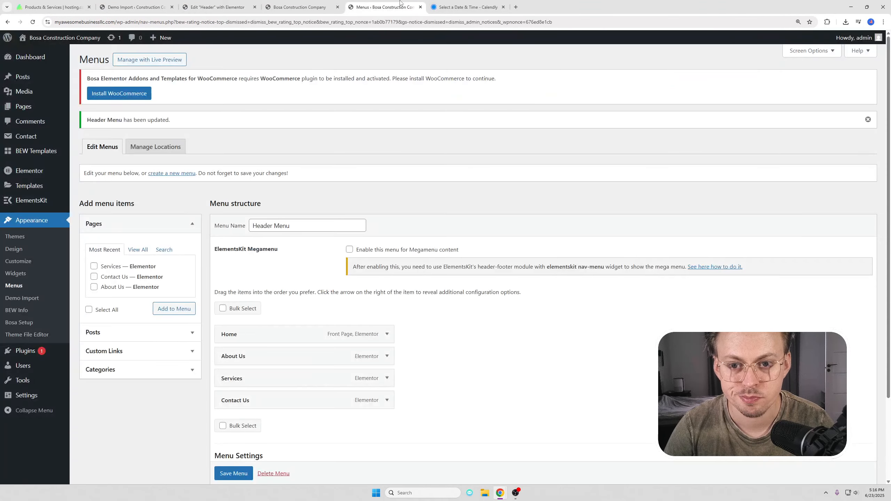
click(65, 37)
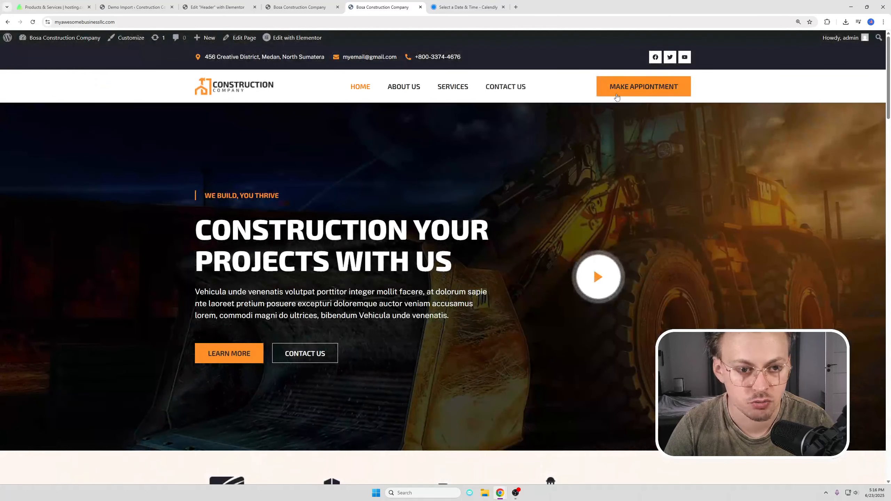
click(638, 90)
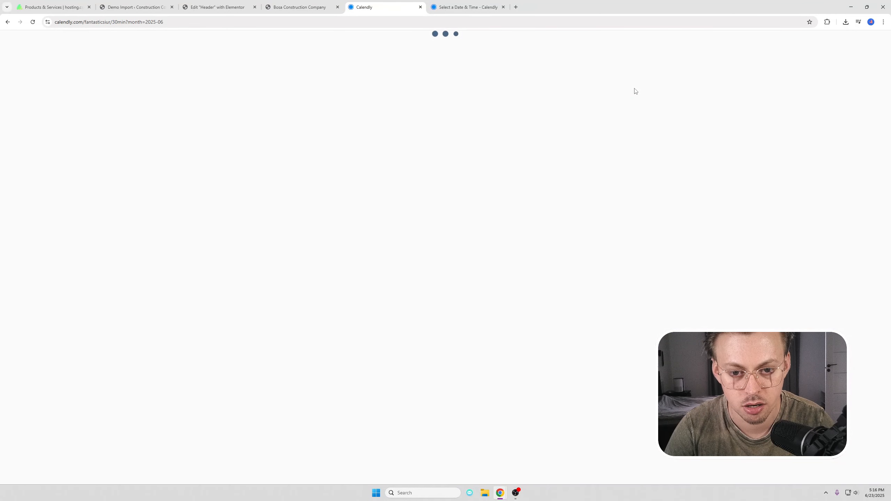
click(496, 210)
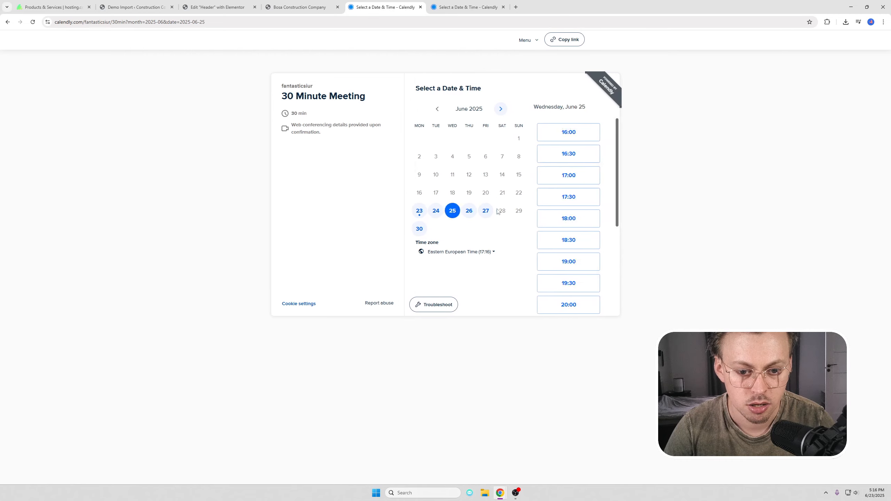
click(567, 219)
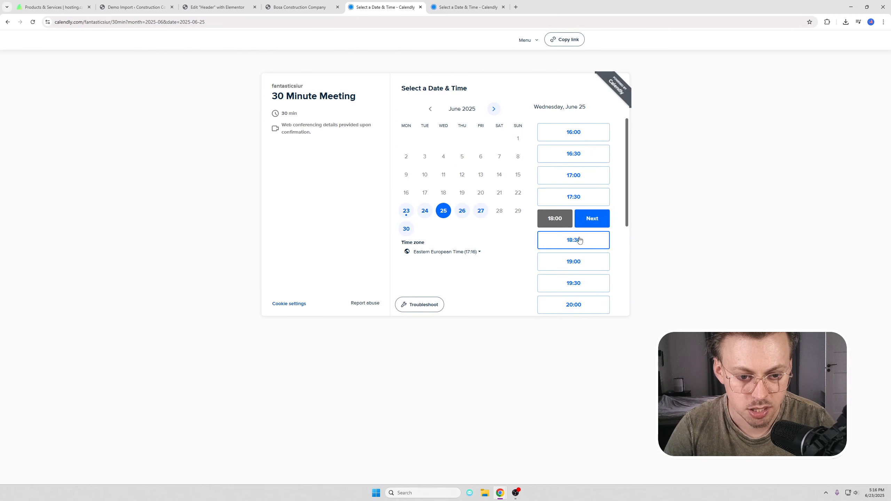
click(597, 220)
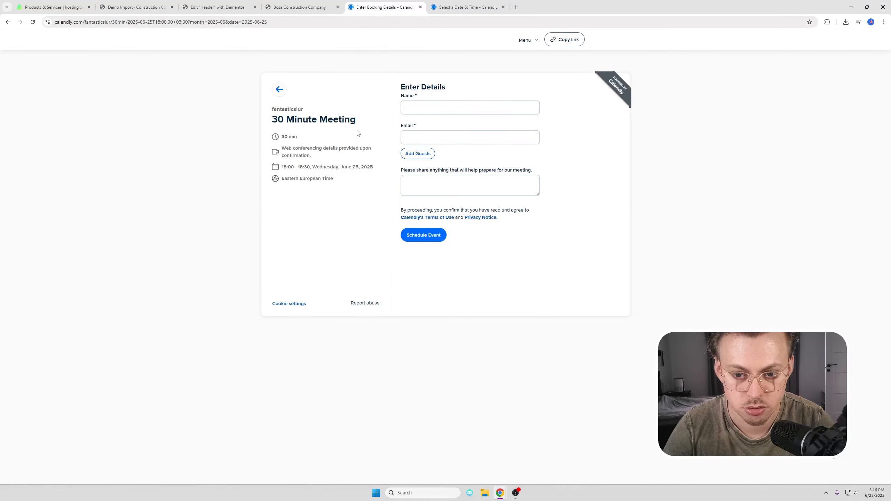
Step: Close both Calendly booking tabs and the header editor tab
middle_click(380, 10)
middle_click(380, 11)
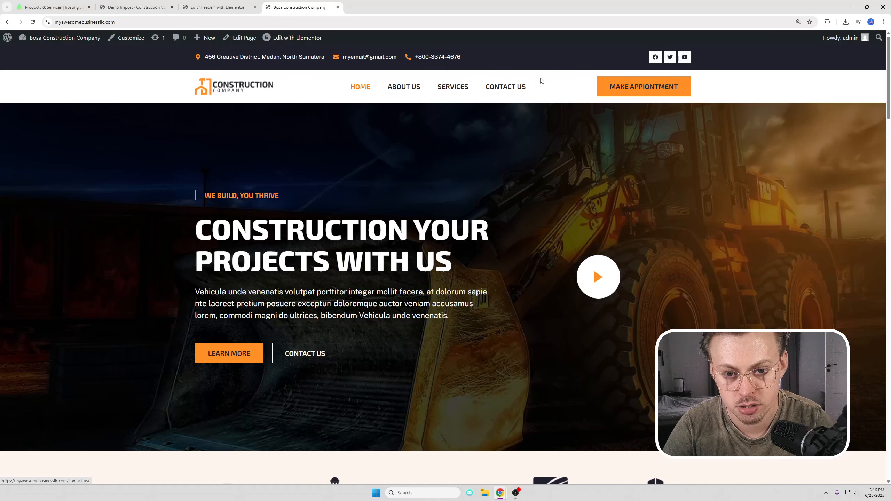
middle_click(227, 8)
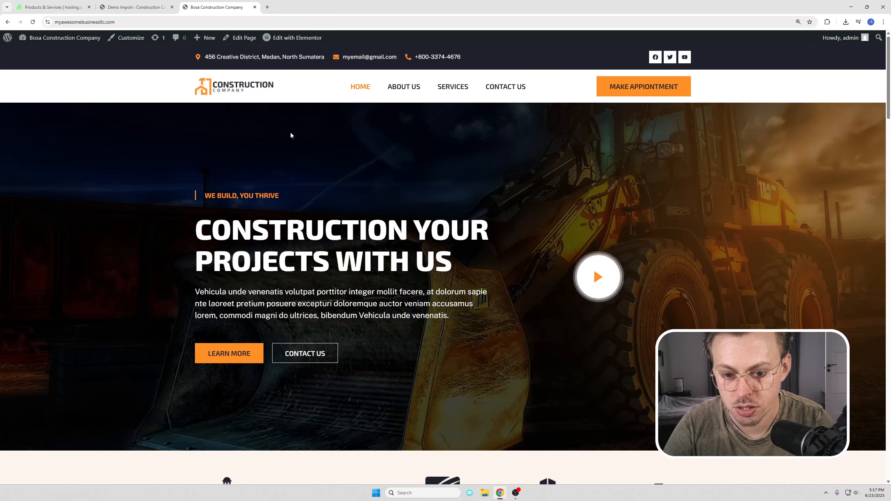
Step: Replace the footer's placeholder logo with main-logo-3.png from the Media Library
scroll(291, 135, down, 20)
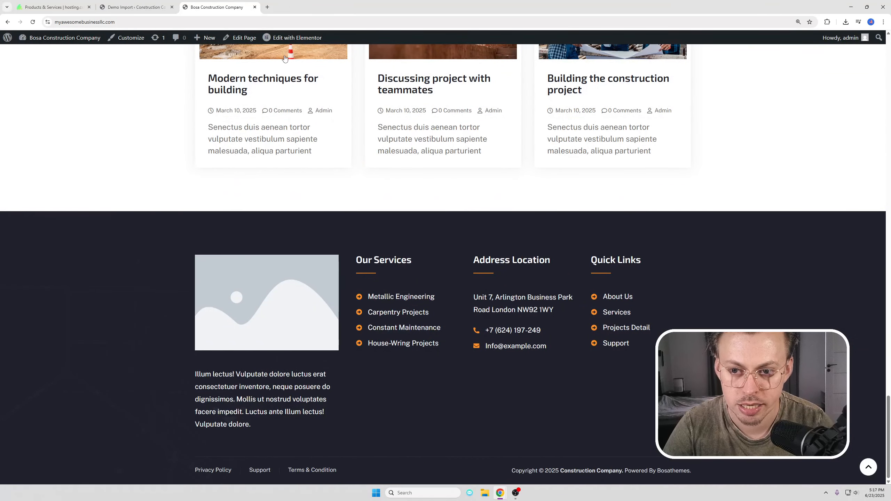
mouse_move(288, 42)
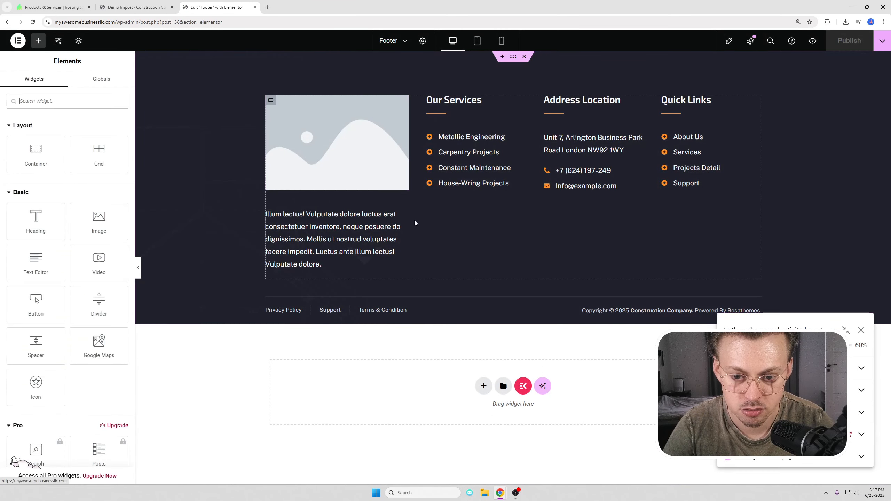
click(365, 159)
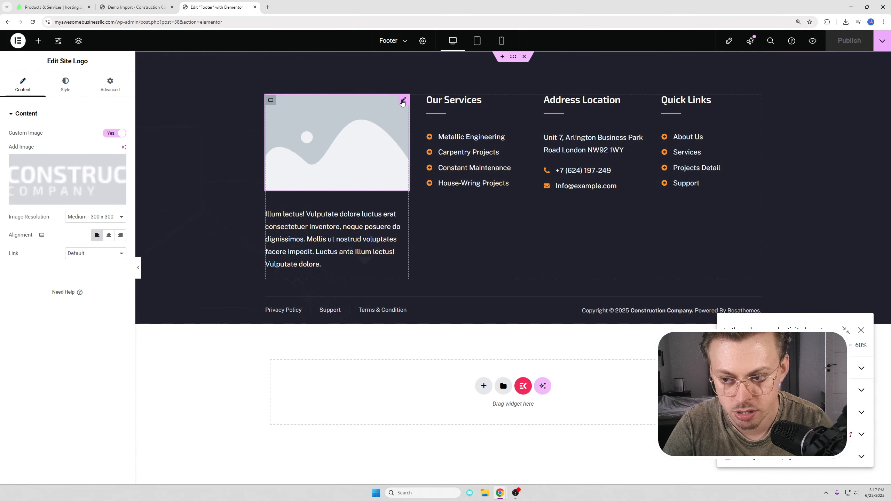
click(57, 172)
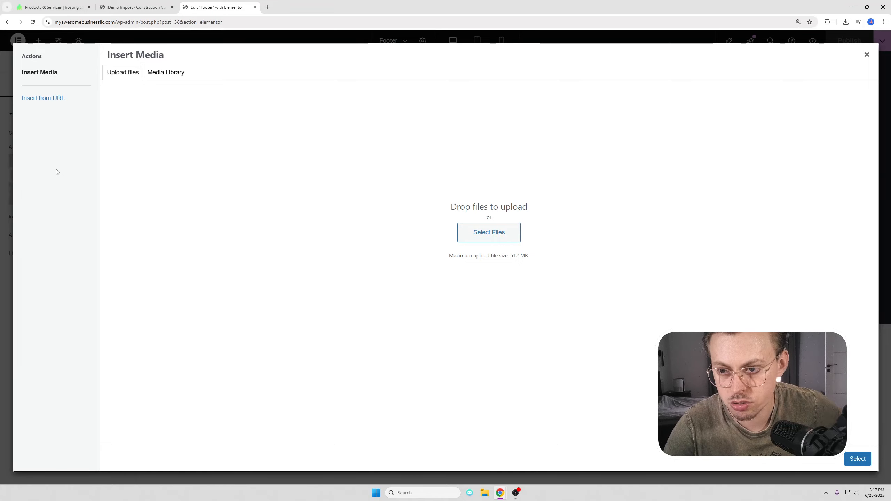
click(865, 55)
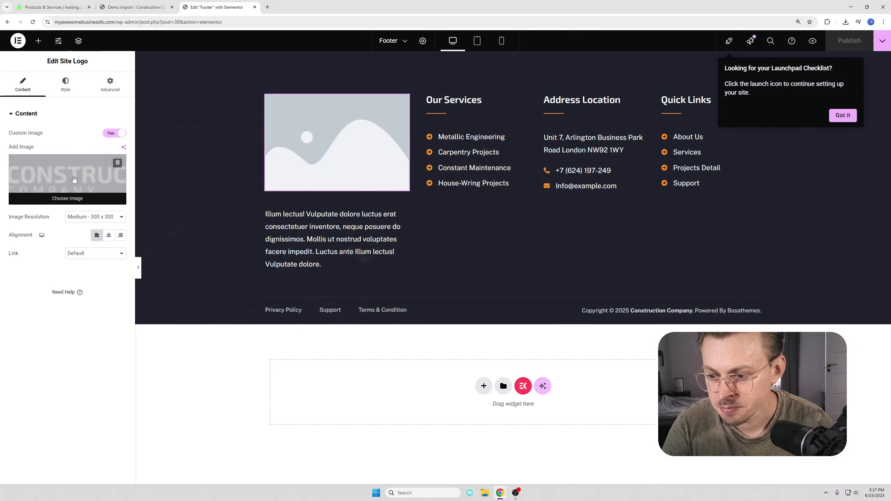
click(120, 179)
click(166, 72)
click(328, 144)
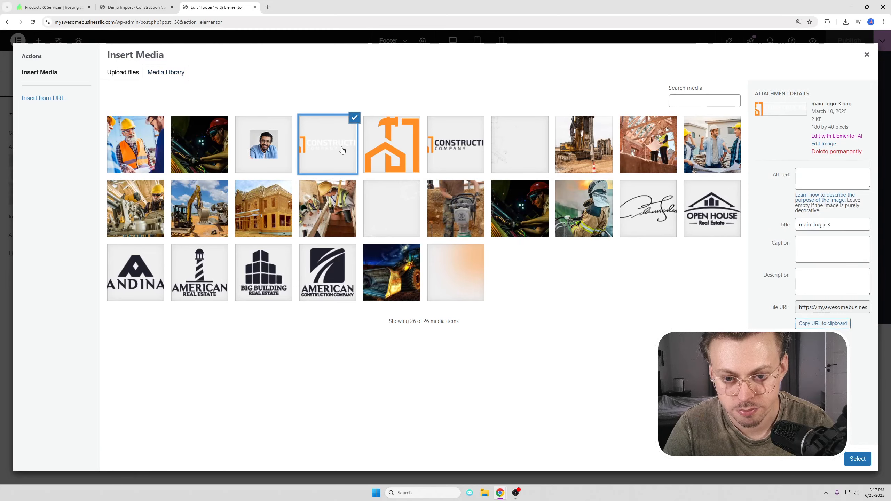
click(858, 458)
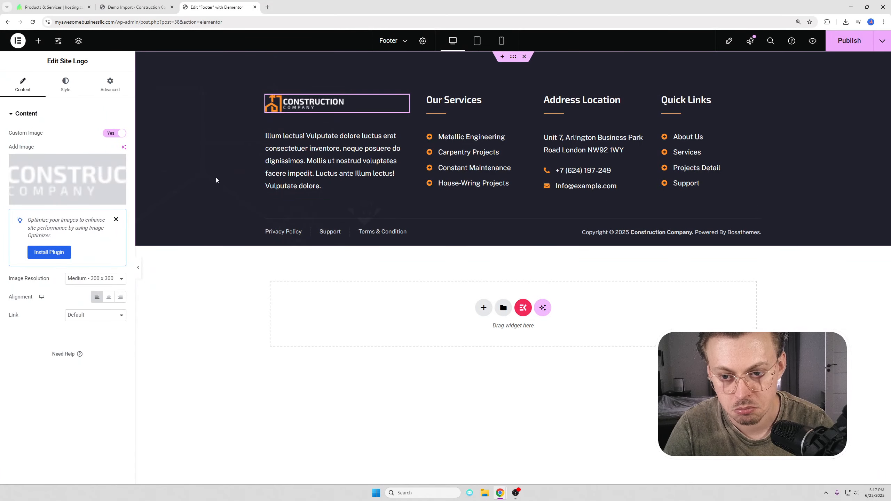
click(116, 220)
Step: Delete the footer paragraph's sentences after "dignissimos.", undoing an accidental widget deletion
click(344, 145)
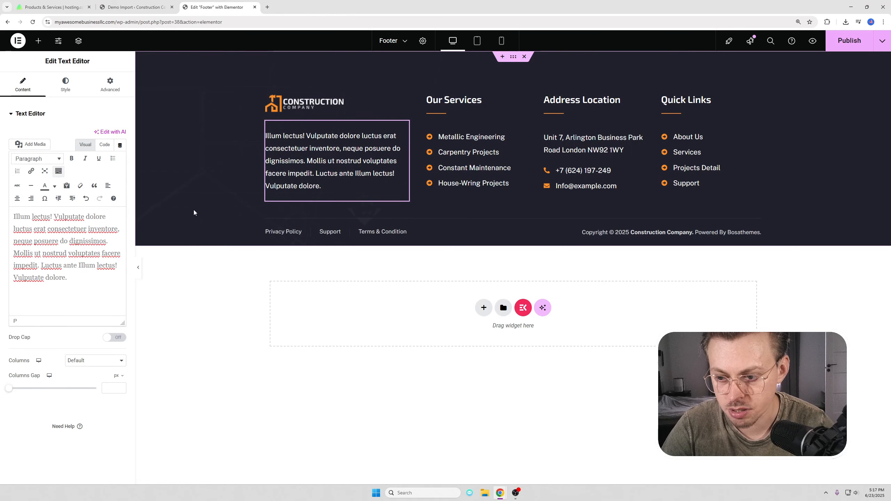
drag(66, 275, 24, 258)
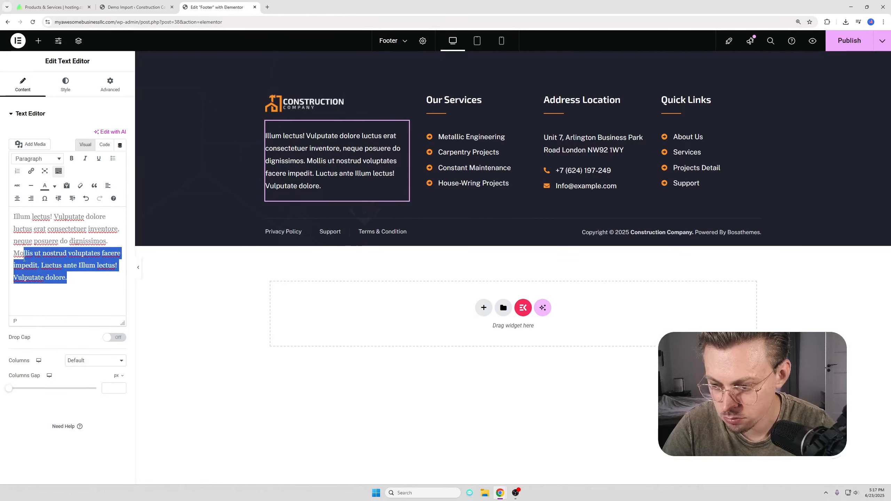
key(BackSpace)
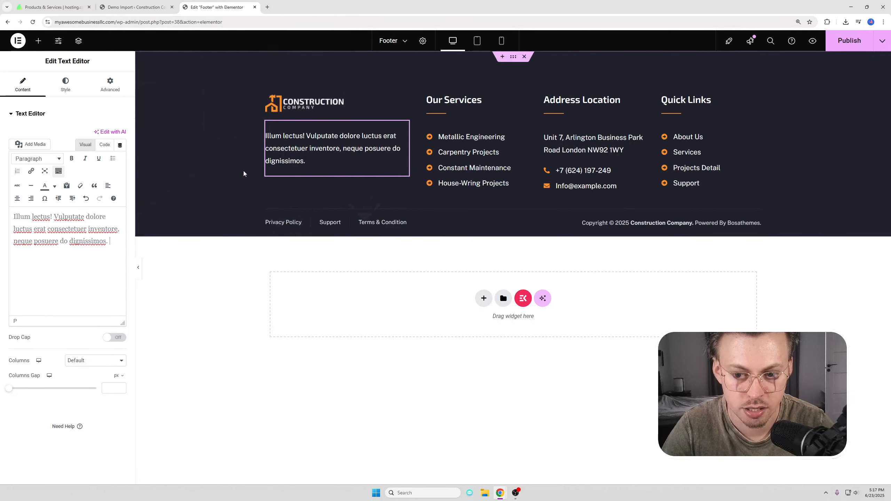
right_click(348, 138)
click(385, 331)
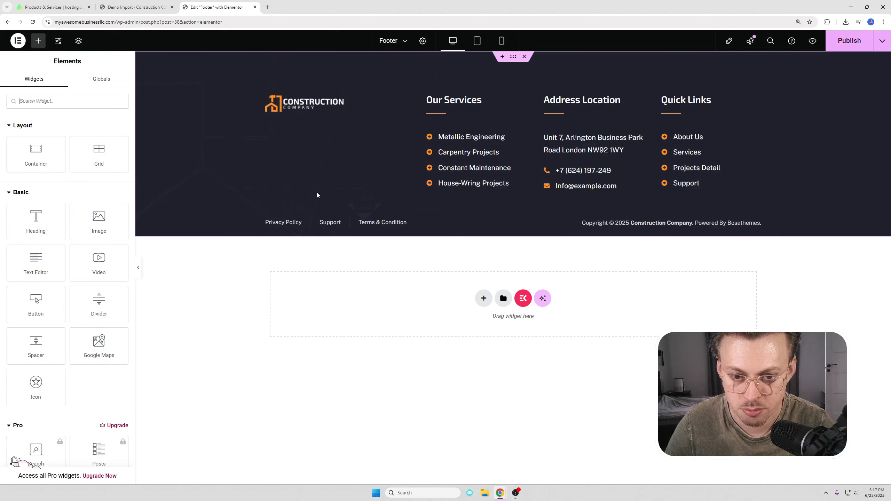
key(ctrl+z)
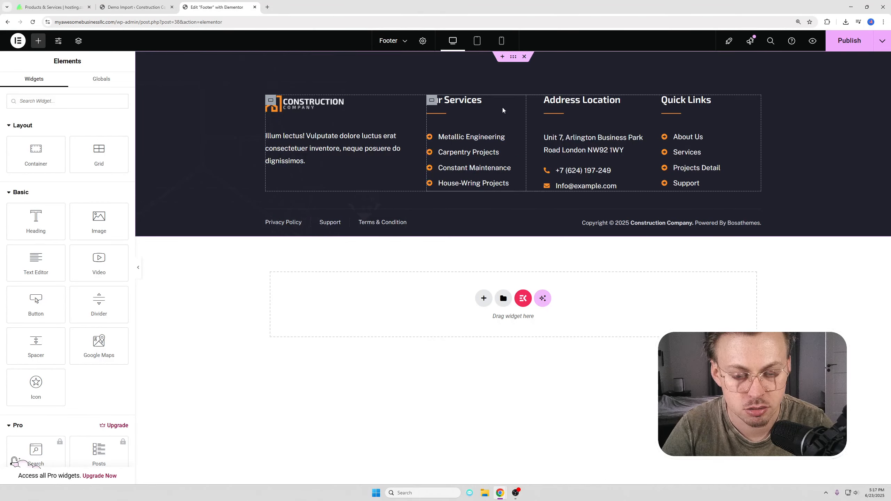
Step: Remove House-Wring Projects from Our Services and review the footer address and bottom-link widgets
click(507, 136)
click(118, 233)
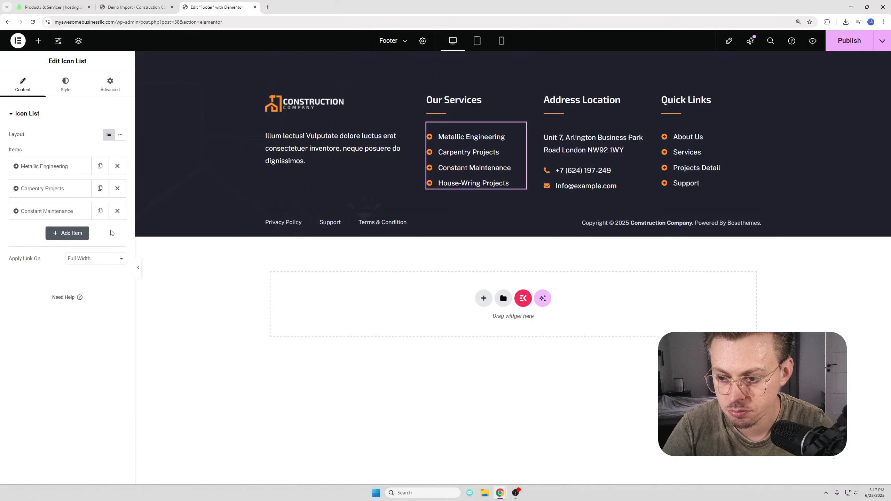
click(46, 210)
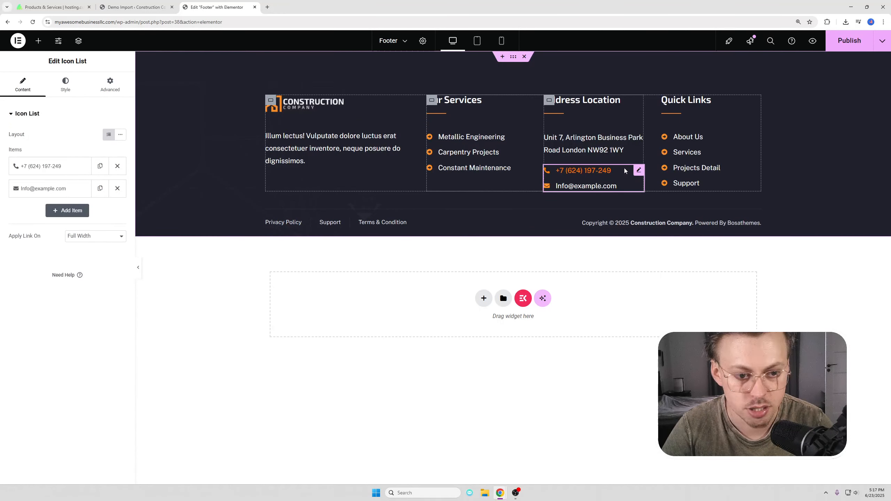
click(611, 143)
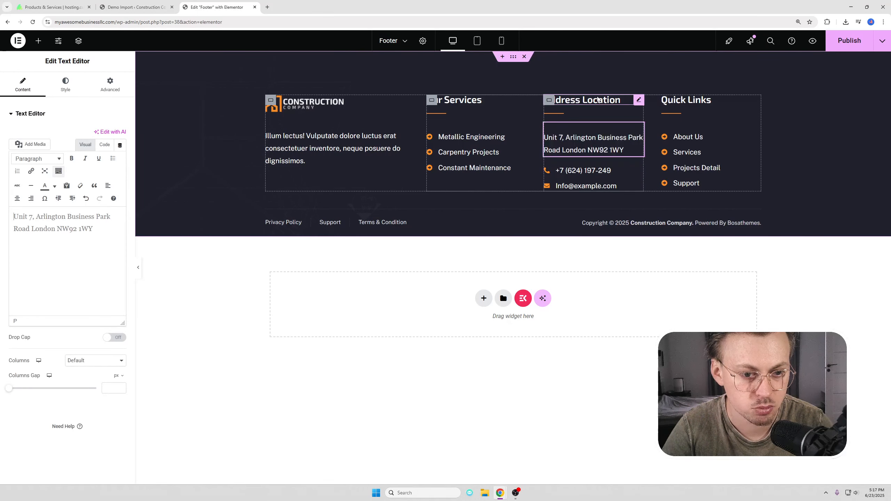
click(620, 99)
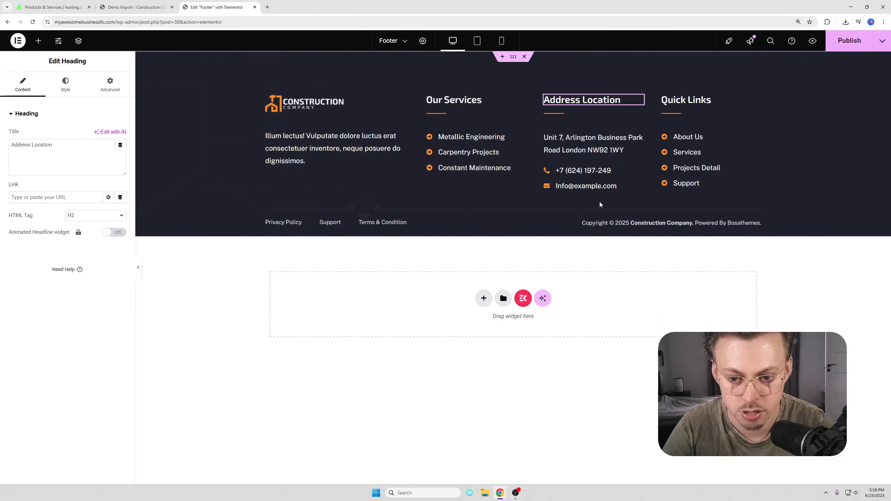
click(409, 225)
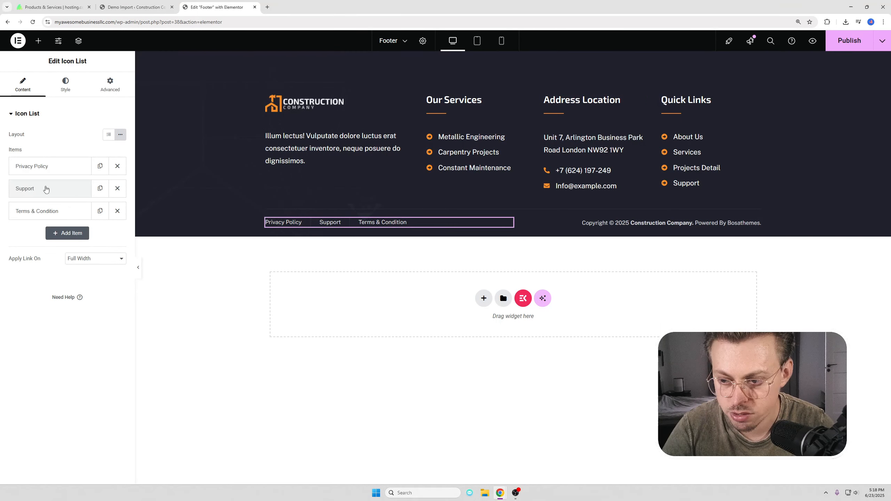
click(49, 211)
click(57, 190)
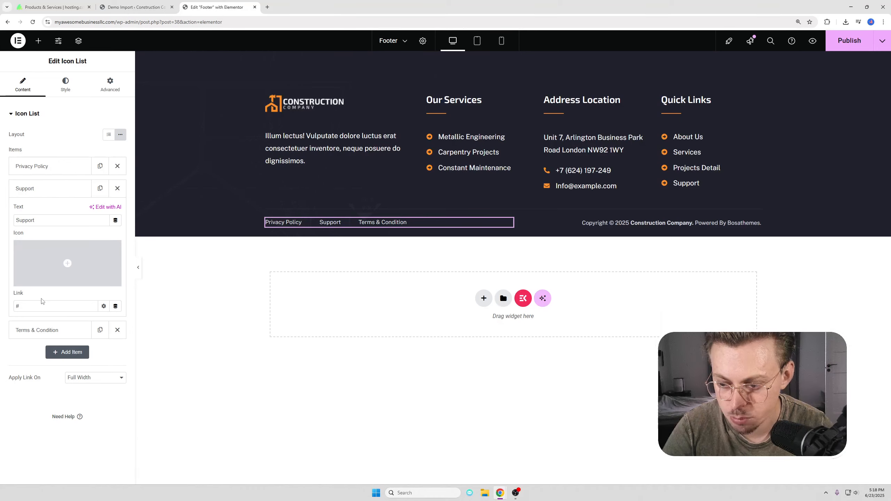
click(53, 190)
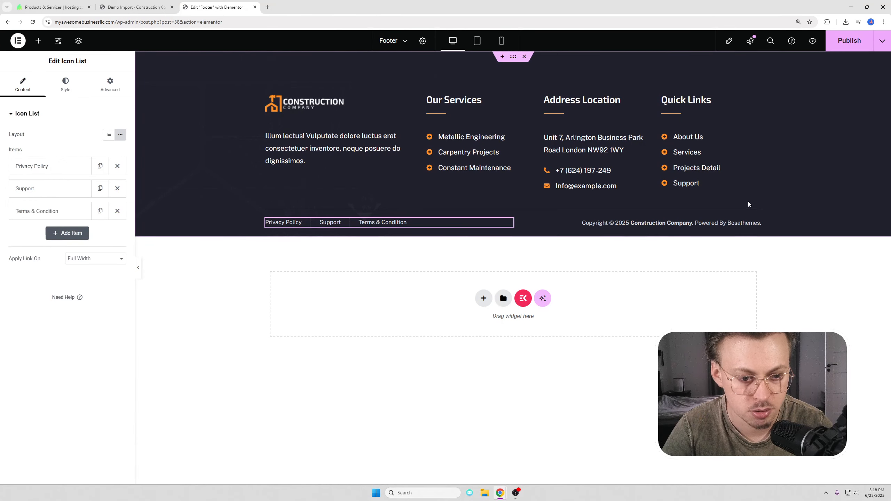
Step: Delete the "Powered By Bosathemes." credit from the copyright line and publish the footer
click(620, 224)
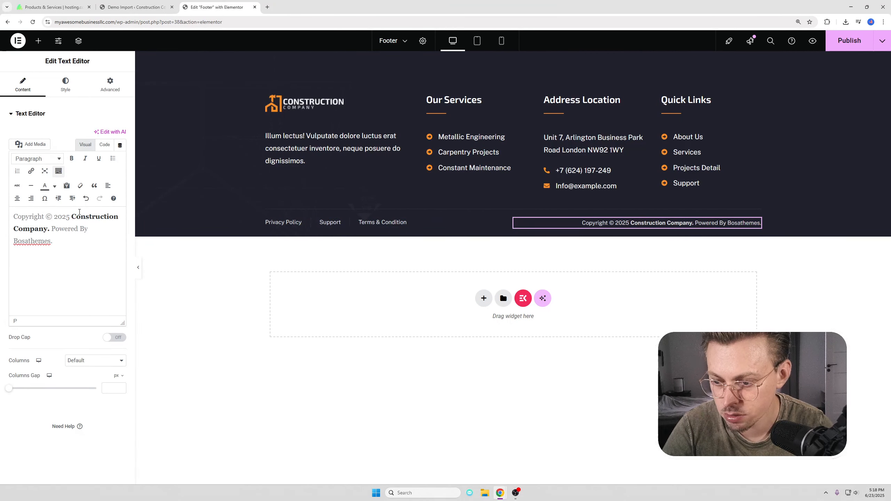
drag(52, 229, 53, 241)
key(BackSpace)
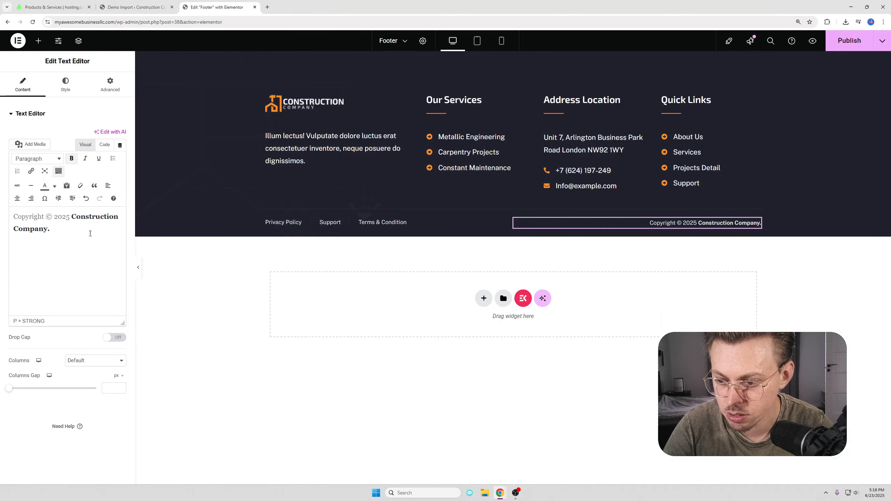
click(849, 40)
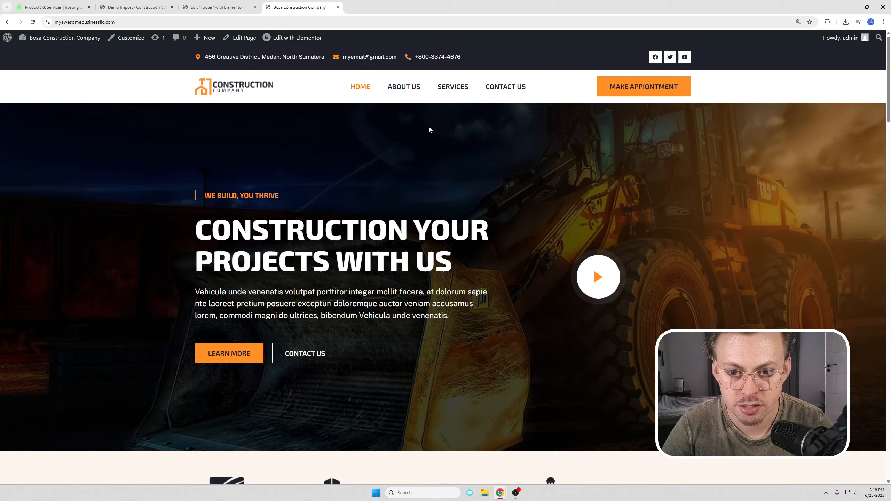
Step: Scroll through the live homepage to check the new footer
scroll(429, 130, down, 20)
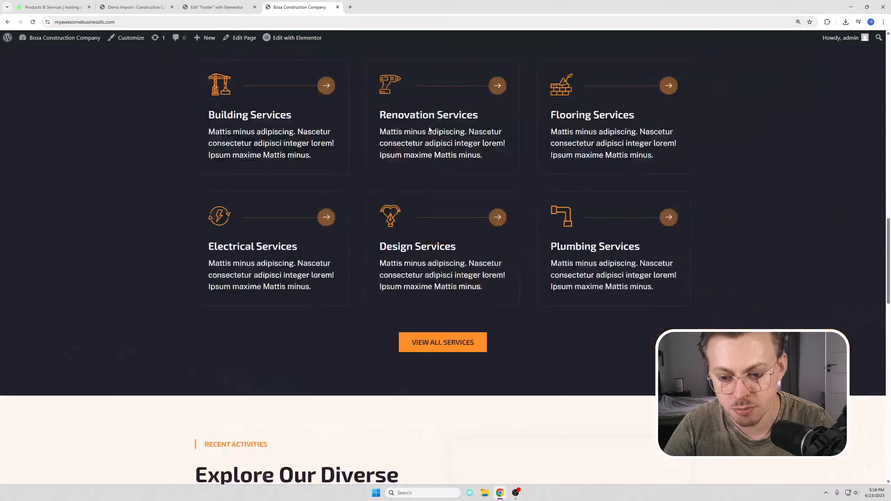
scroll(432, 130, up, 20)
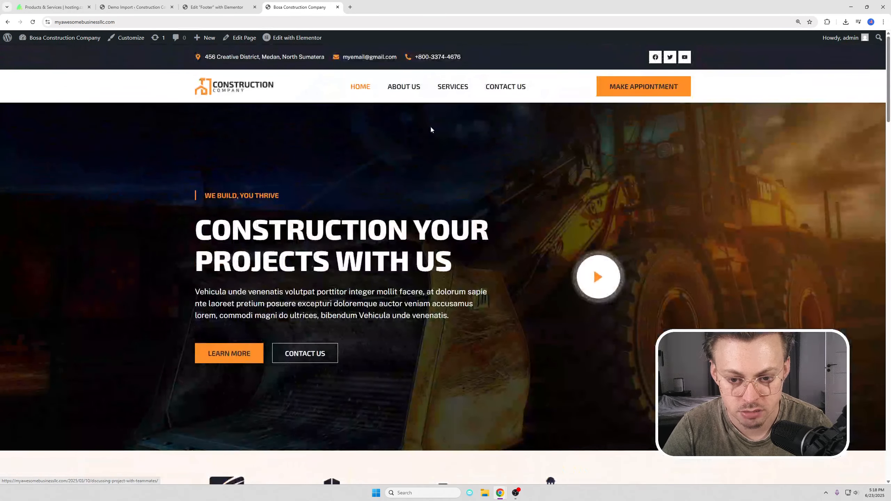
scroll(429, 127, down, 8)
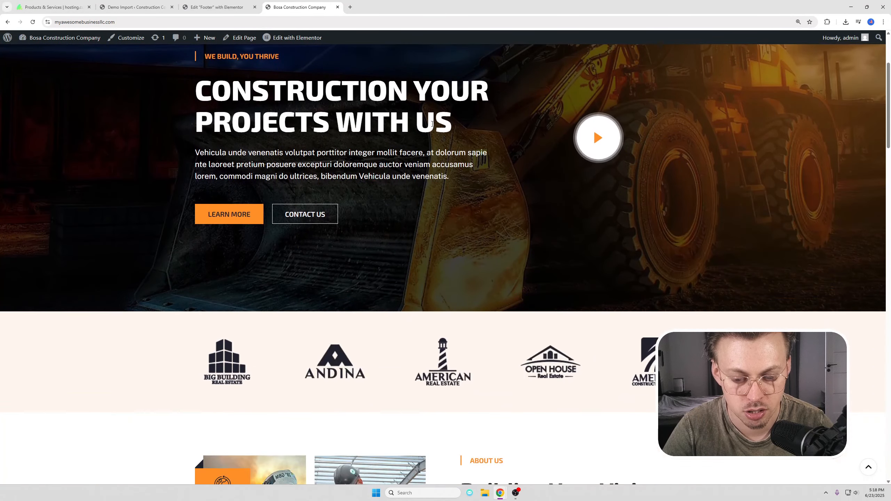
scroll(431, 129, down, 15)
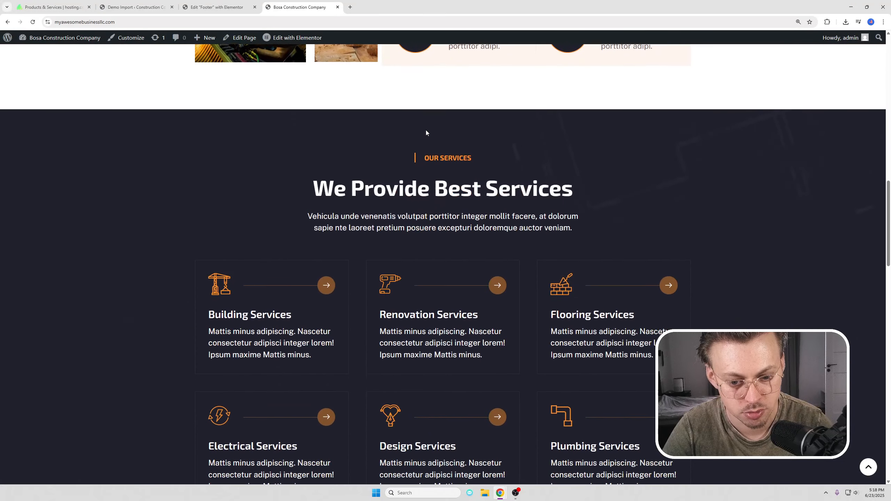
scroll(425, 131, down, 10)
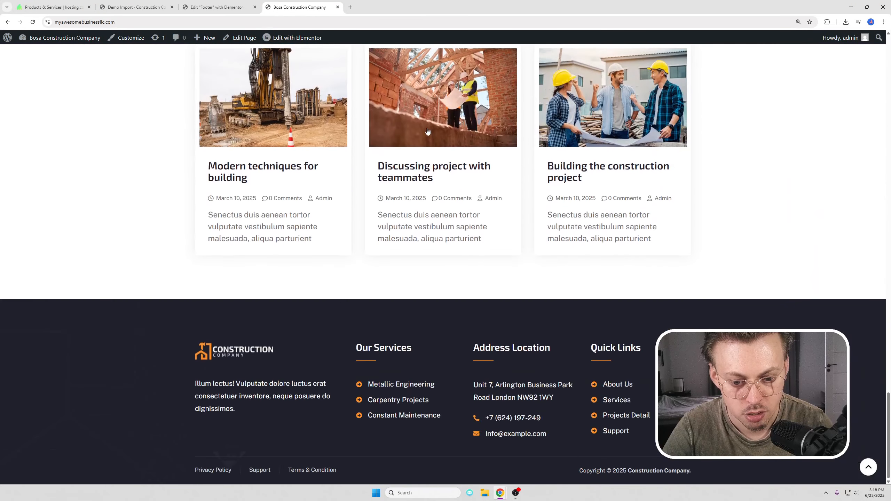
scroll(428, 128, up, 20)
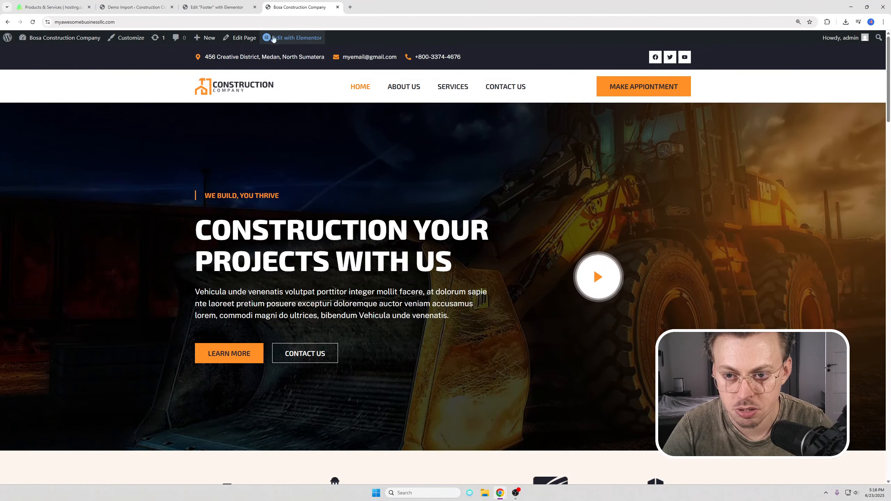
mouse_move(291, 40)
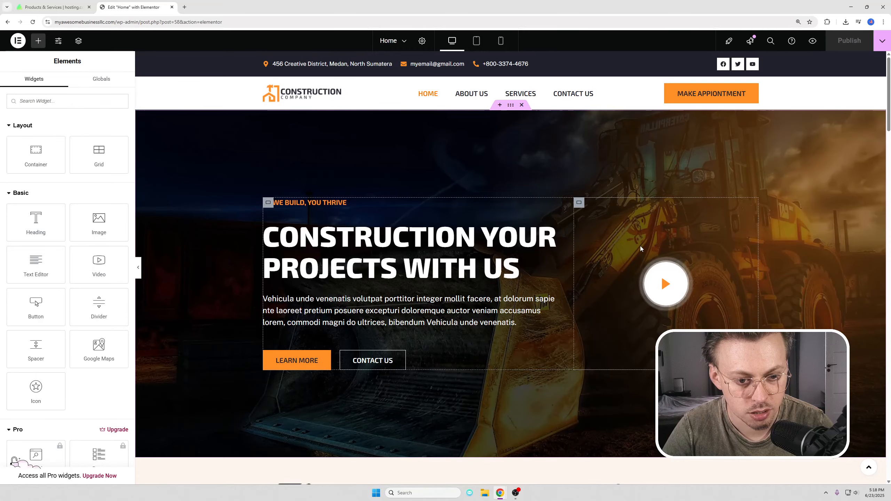
Step: Inspect the hero video widget and select its embedded video URL
click(668, 283)
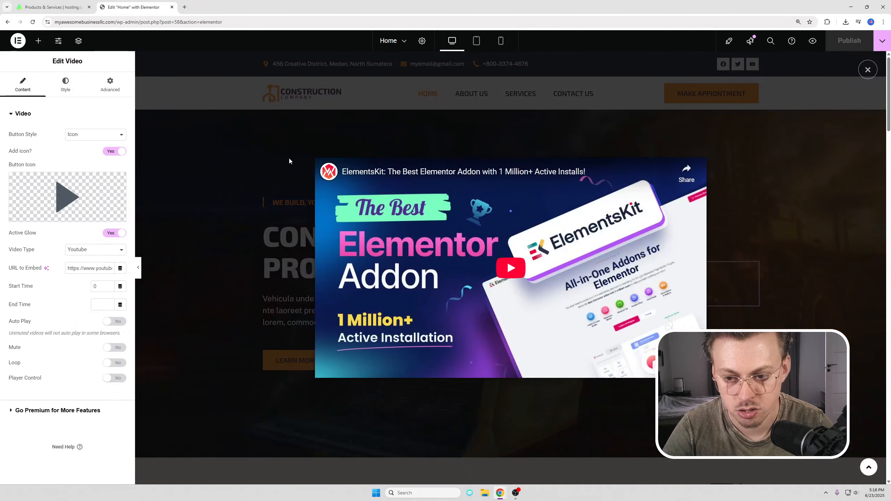
click(271, 159)
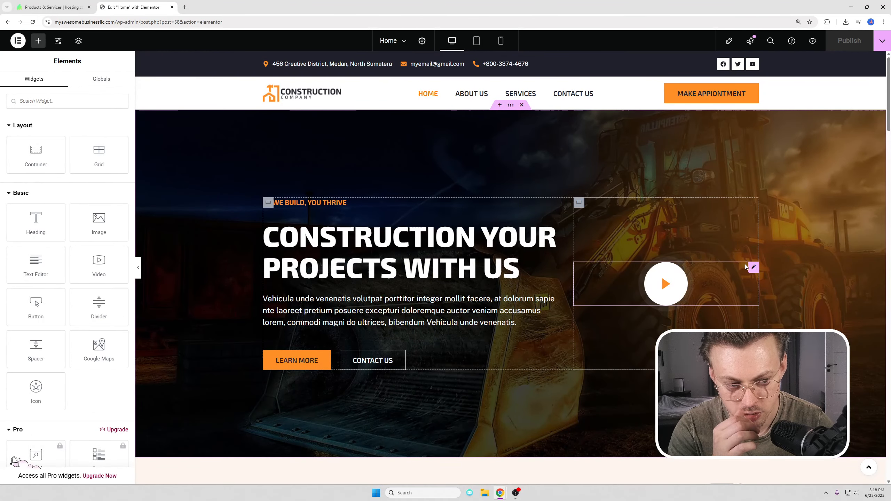
click(754, 268)
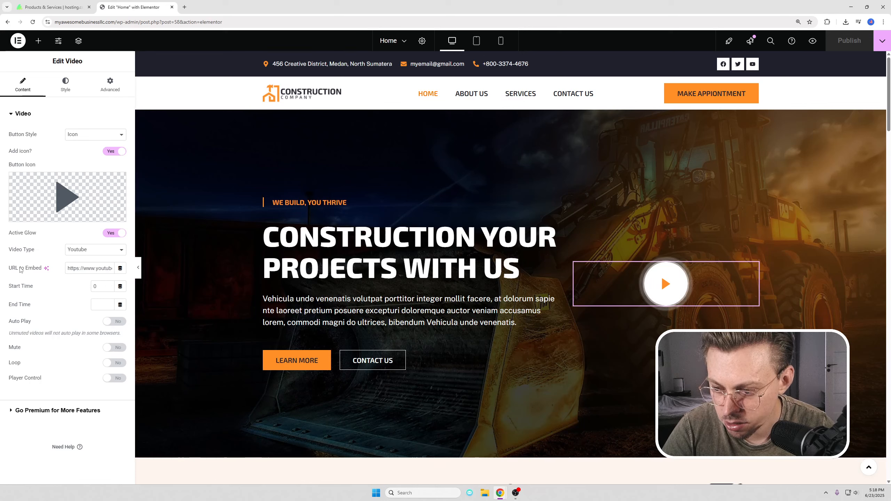
triple_click(70, 268)
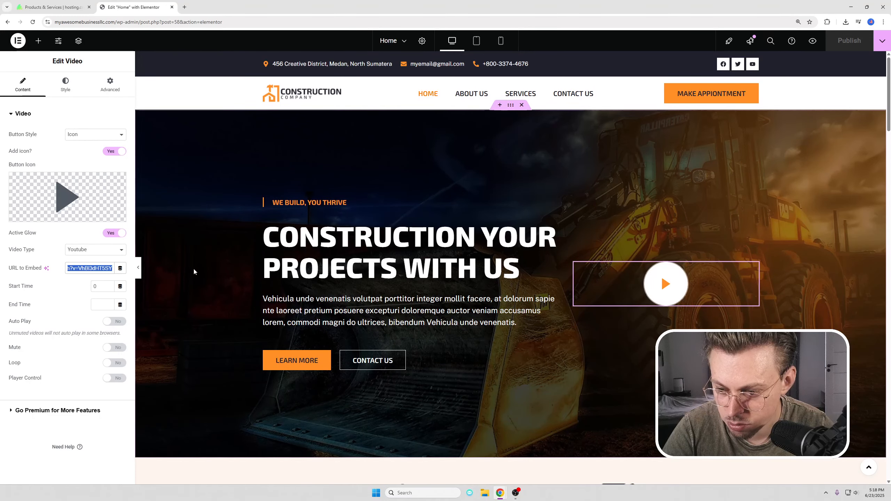
mouse_move(40, 177)
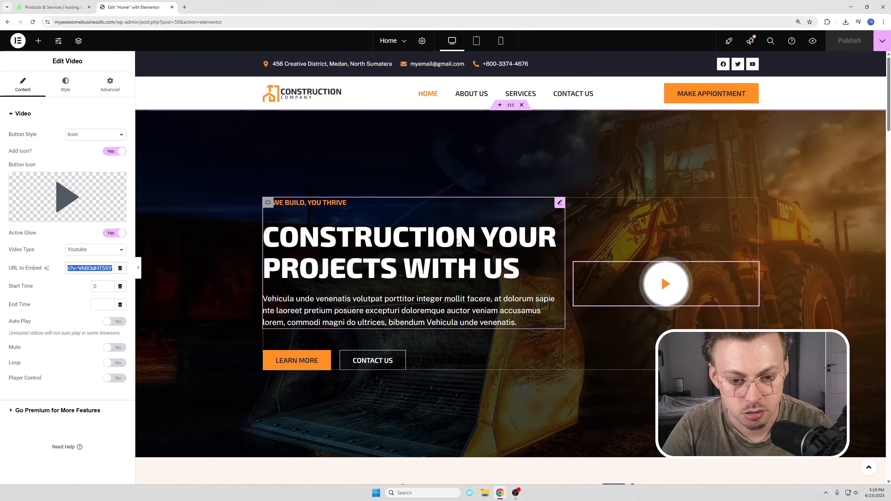
Step: Keep the hero heading's subtitle tag at H3 and review its Title style settings
click(309, 206)
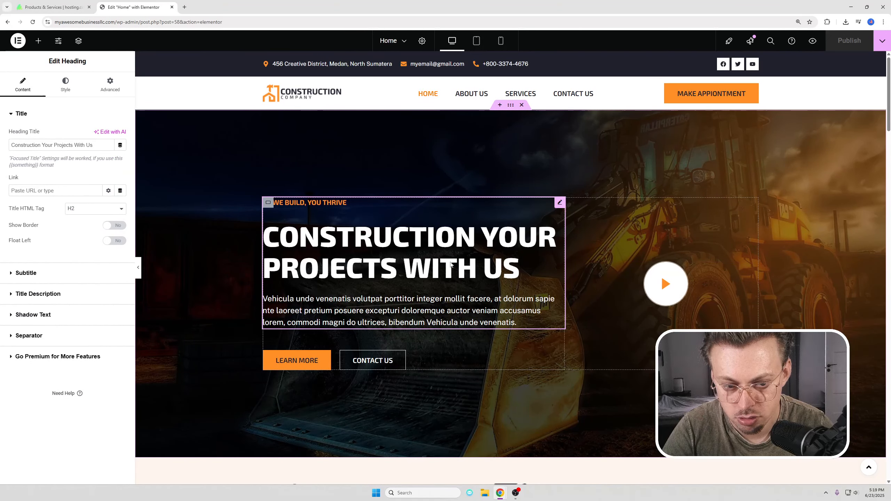
click(39, 273)
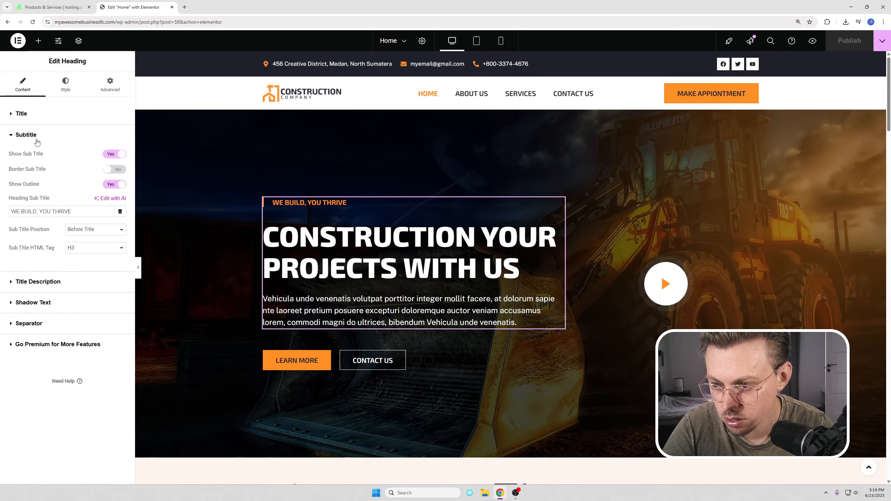
click(95, 248)
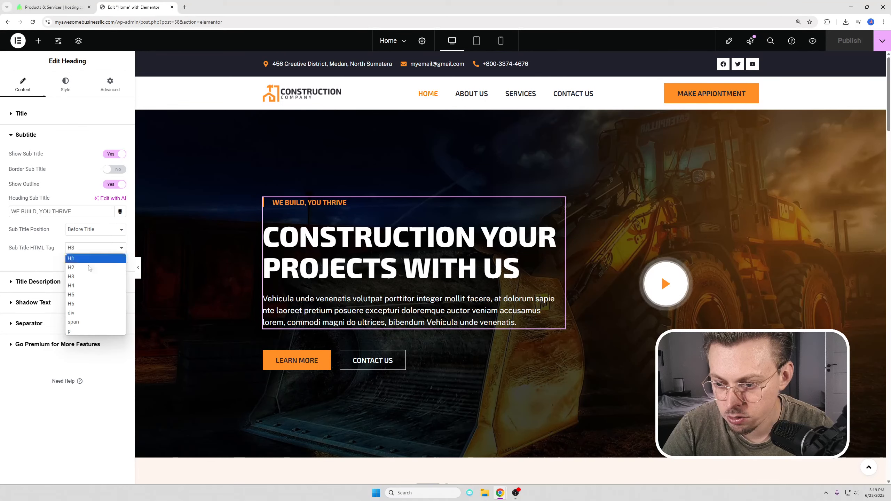
click(79, 191)
click(65, 91)
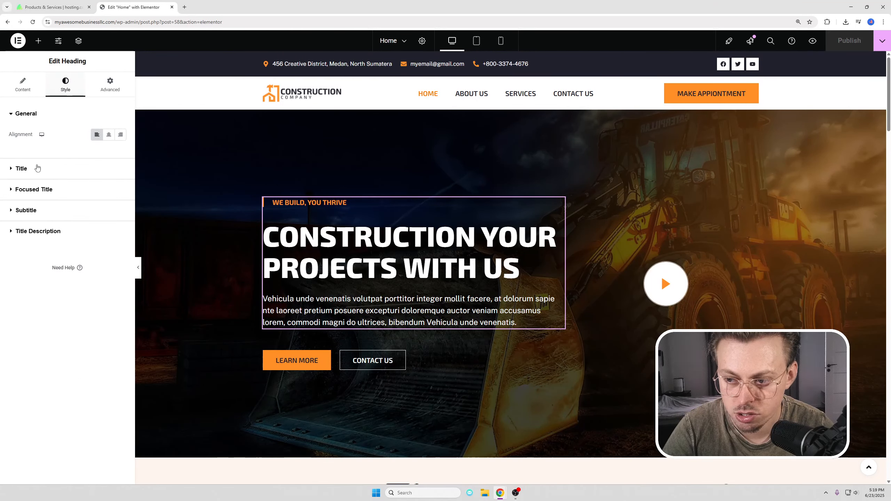
click(69, 169)
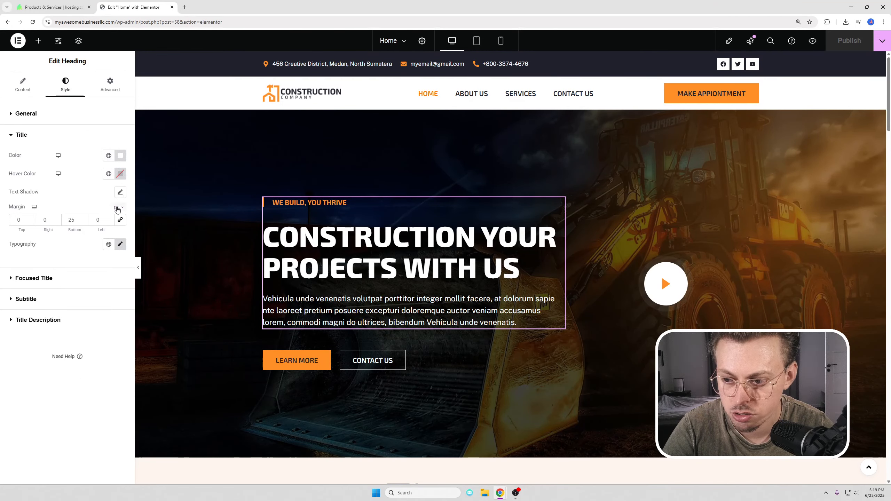
scroll(392, 255, down, 3)
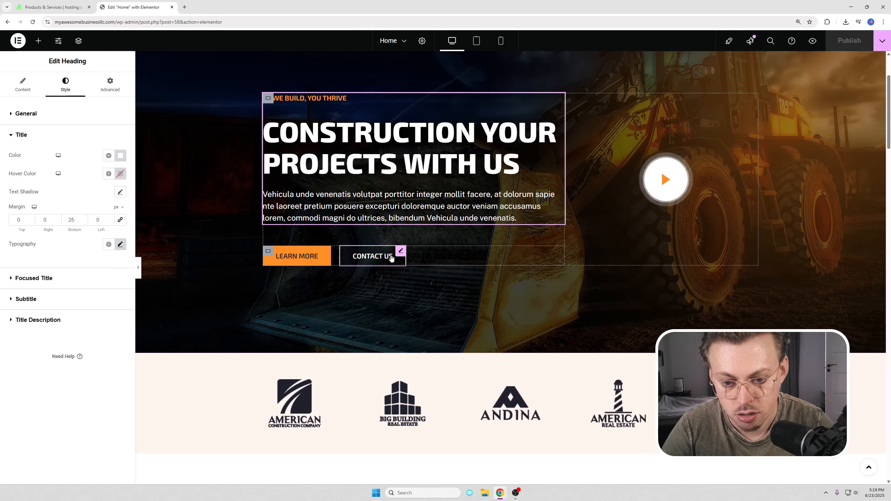
right_click(418, 248)
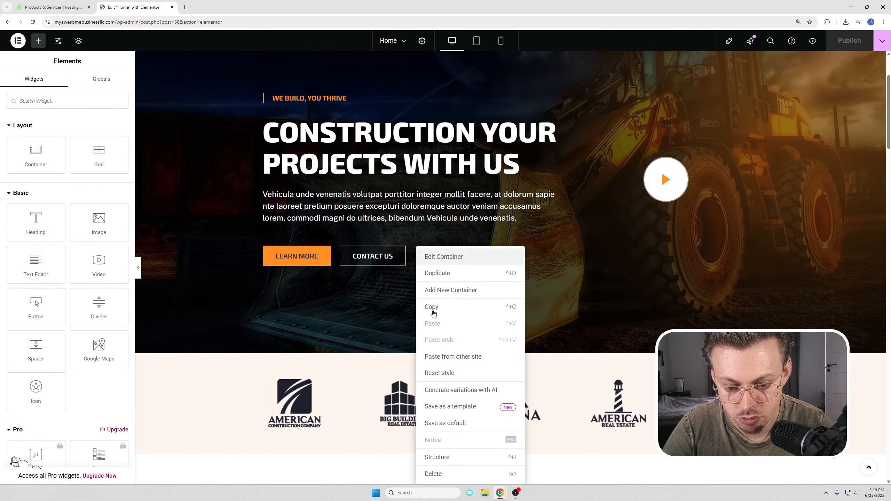
click(434, 474)
scroll(408, 281, up, 2)
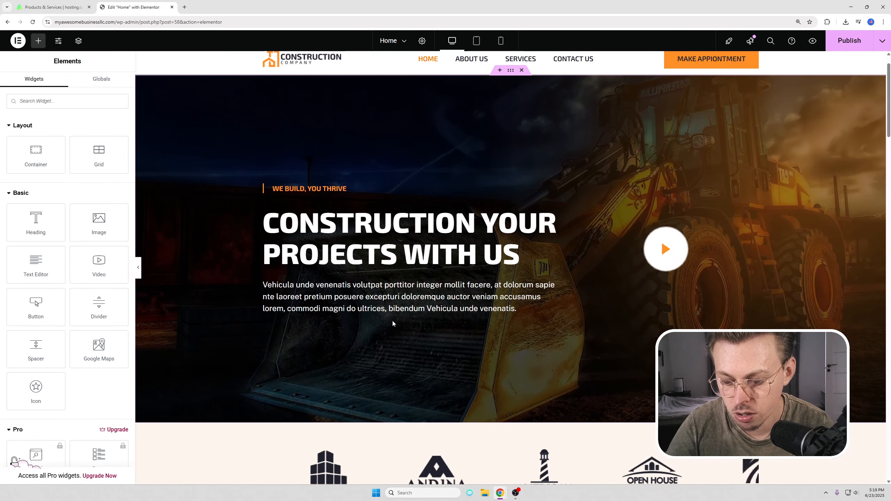
key(ctrl+z)
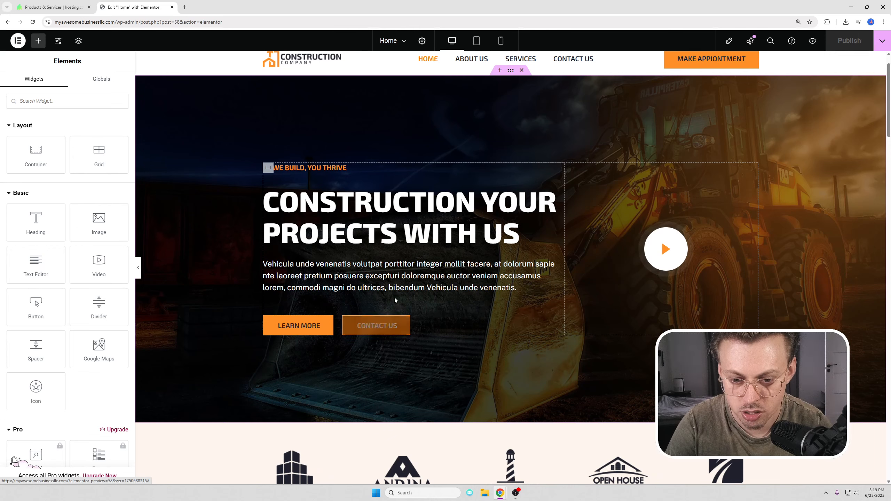
click(375, 326)
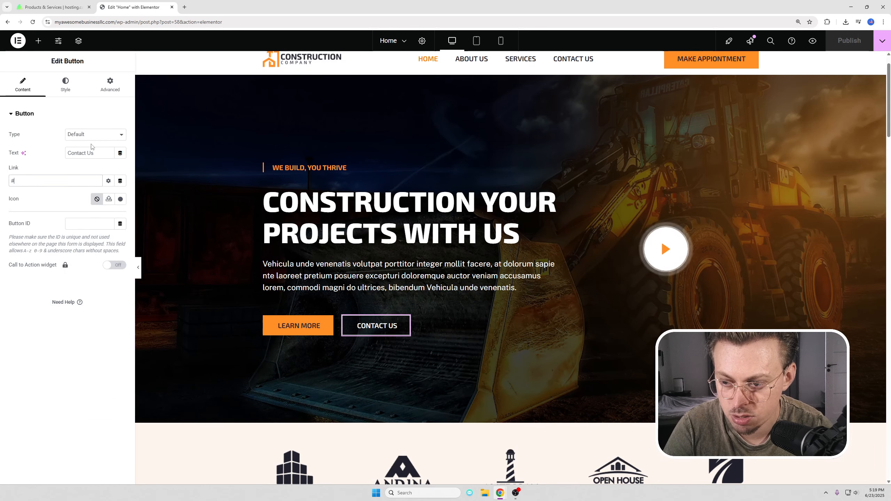
triple_click(90, 153)
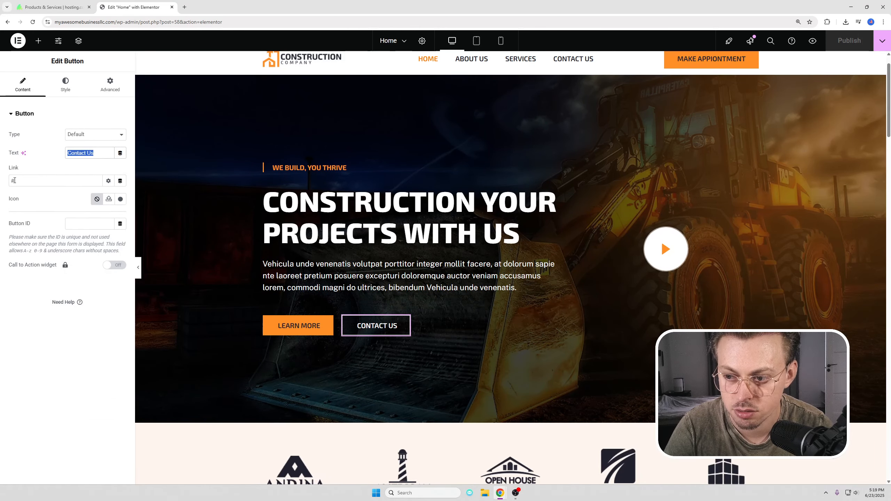
scroll(675, 199, down, 4)
scroll(650, 184, up, 5)
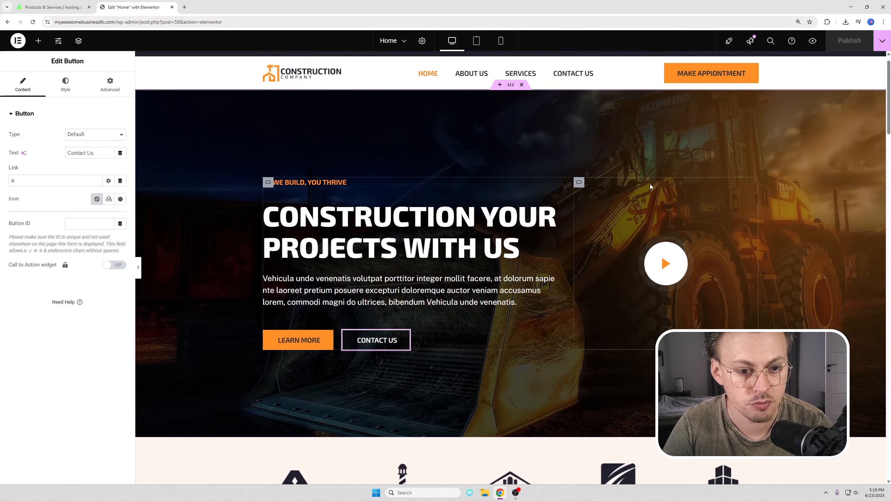
right_click(523, 131)
click(537, 134)
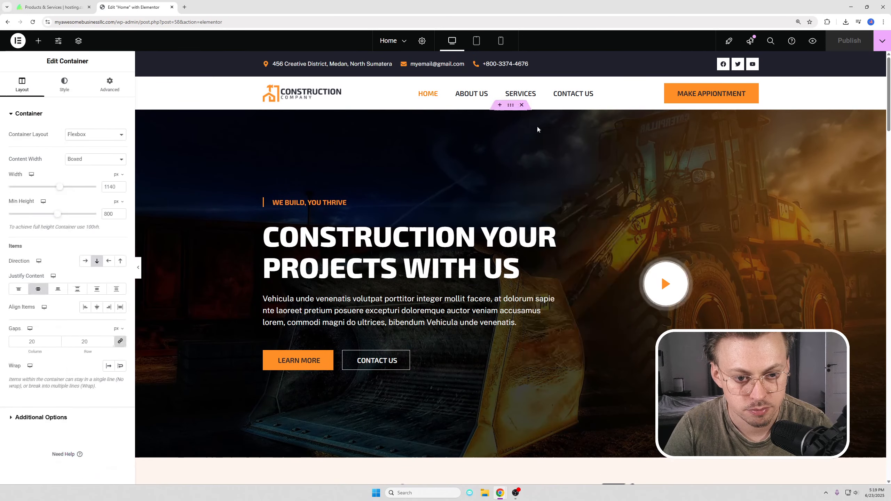
click(64, 85)
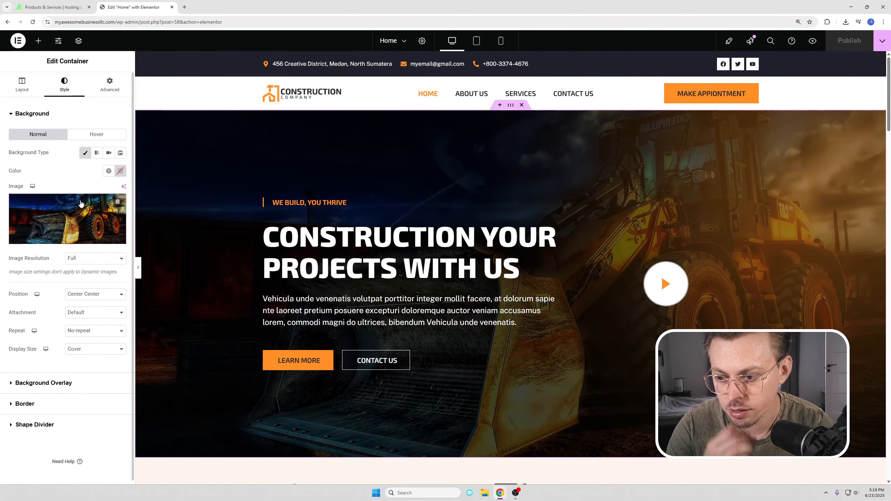
mouse_move(81, 203)
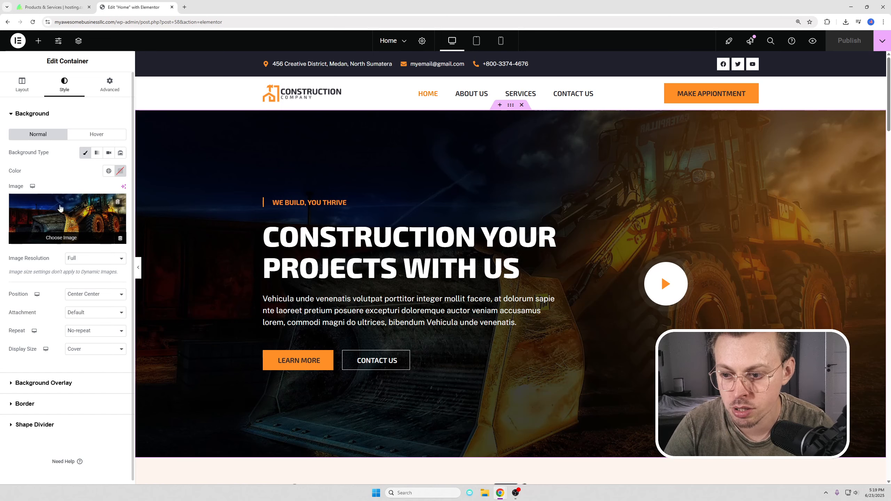
click(61, 238)
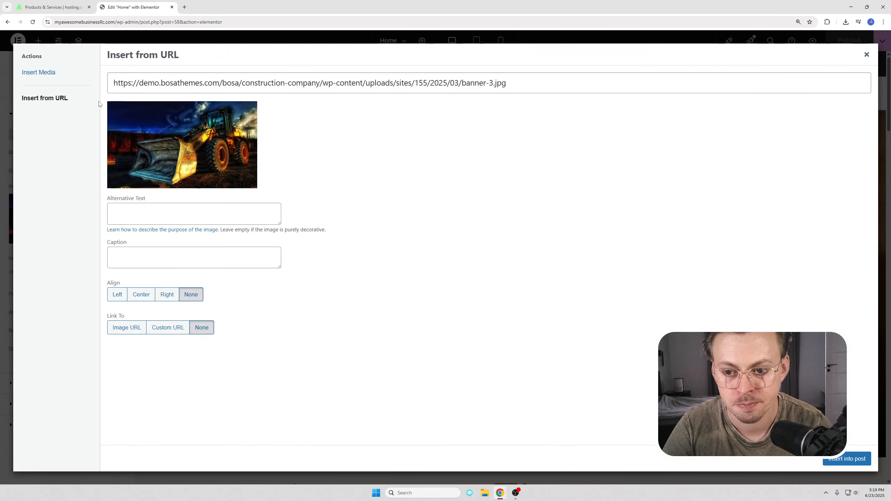
click(38, 72)
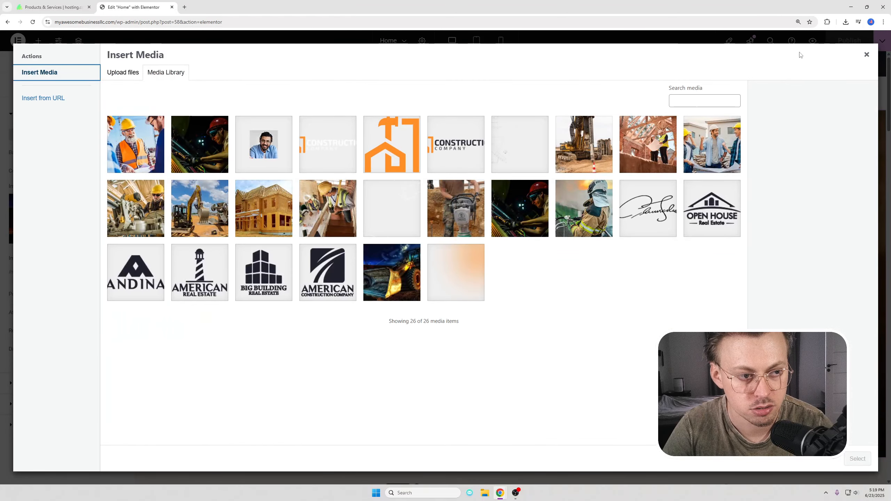
click(865, 55)
scroll(589, 252, down, 7)
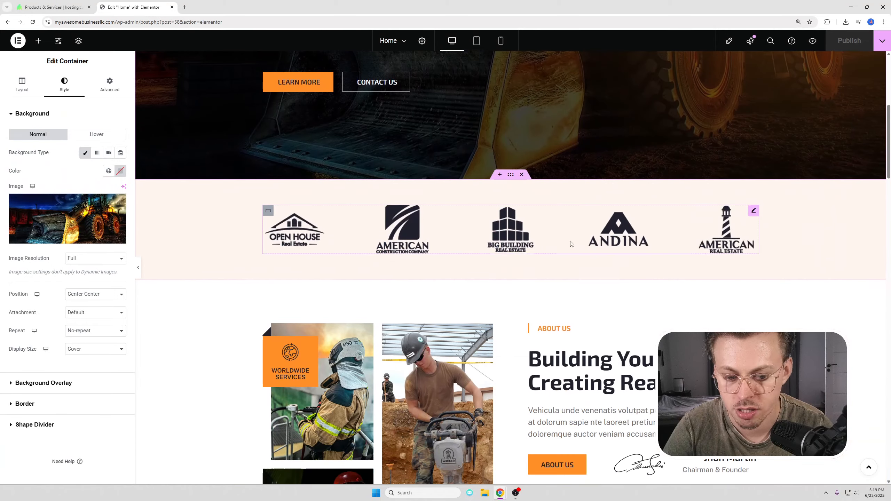
scroll(568, 261, up, 4)
scroll(516, 261, down, 3)
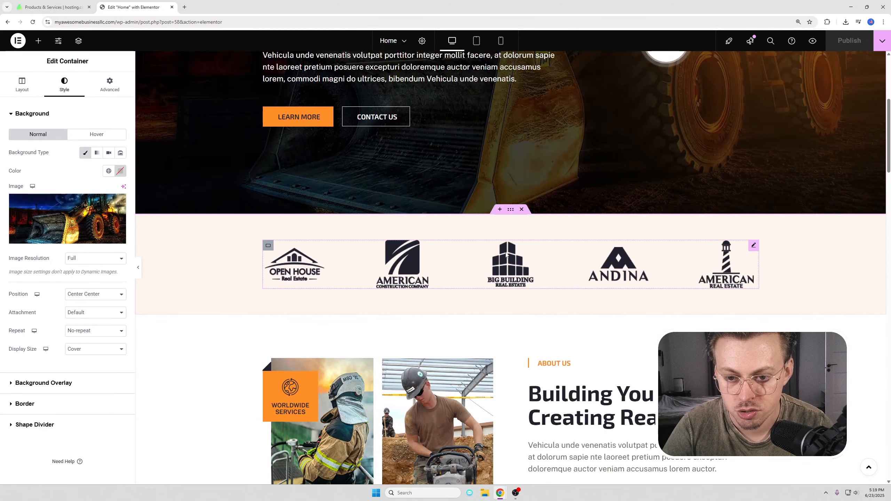
scroll(403, 277, up, 2)
Step: Delete the partner company logo row from the Home page using its right-click menu
right_click(198, 306)
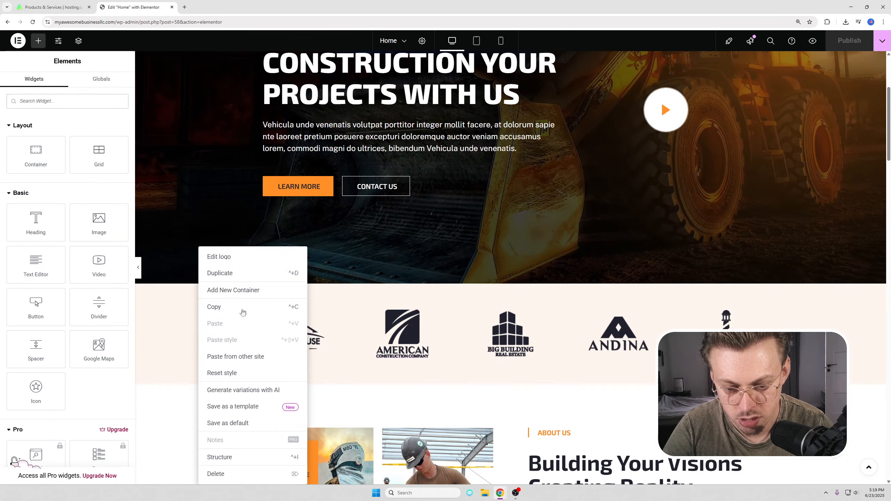
click(232, 475)
scroll(575, 185, down, 10)
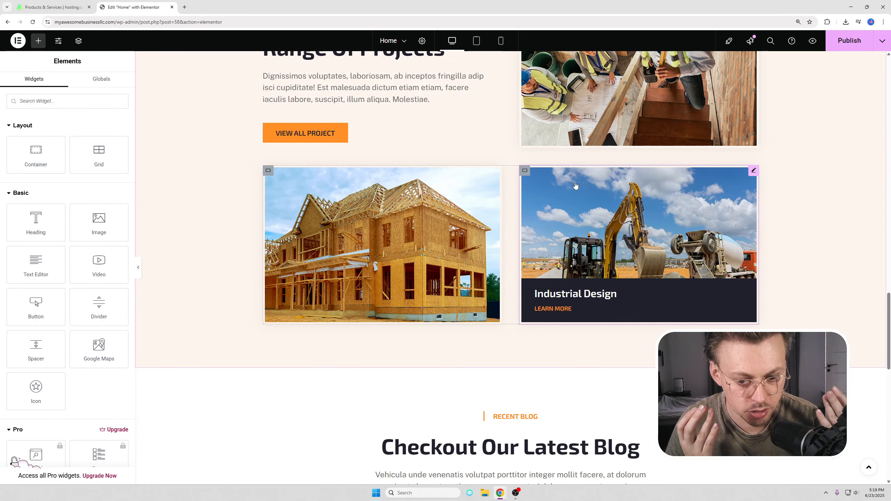
scroll(576, 186, down, 15)
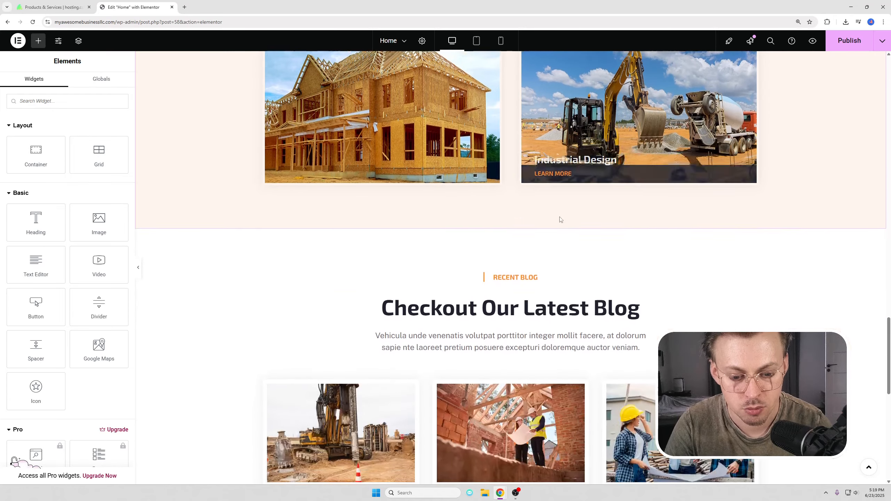
scroll(516, 241, up, 7)
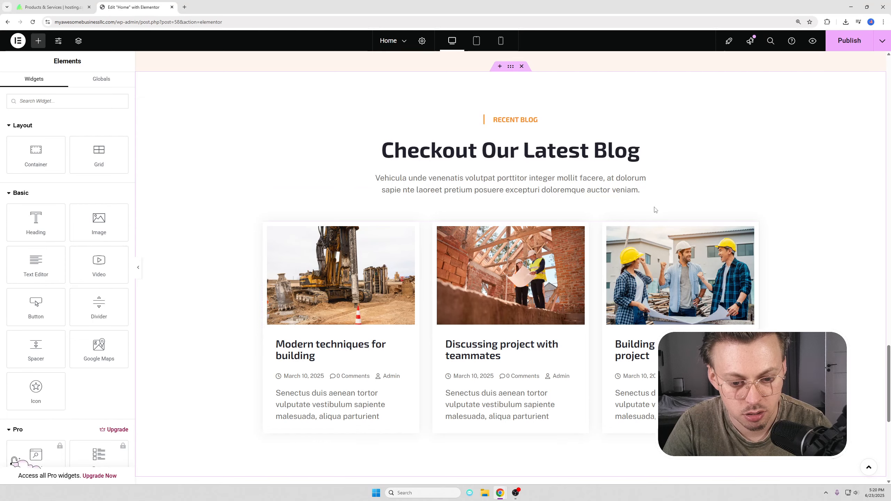
Step: In a new browser tab, load the site and open Posts > All Posts
click(183, 8)
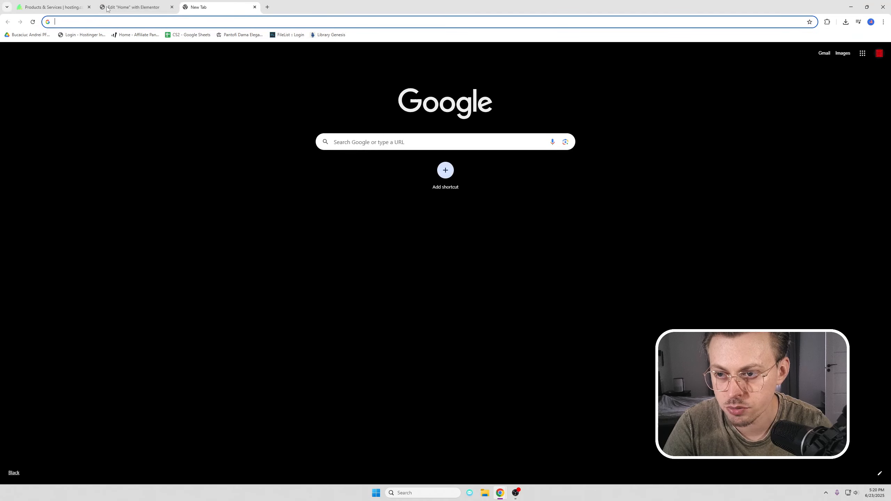
click(113, 8)
click(193, 8)
text(my)
click(108, 42)
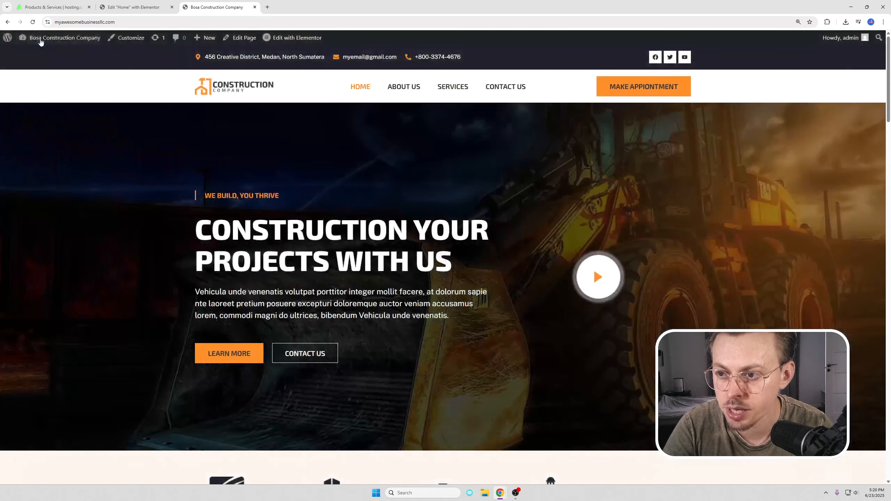
mouse_move(42, 43)
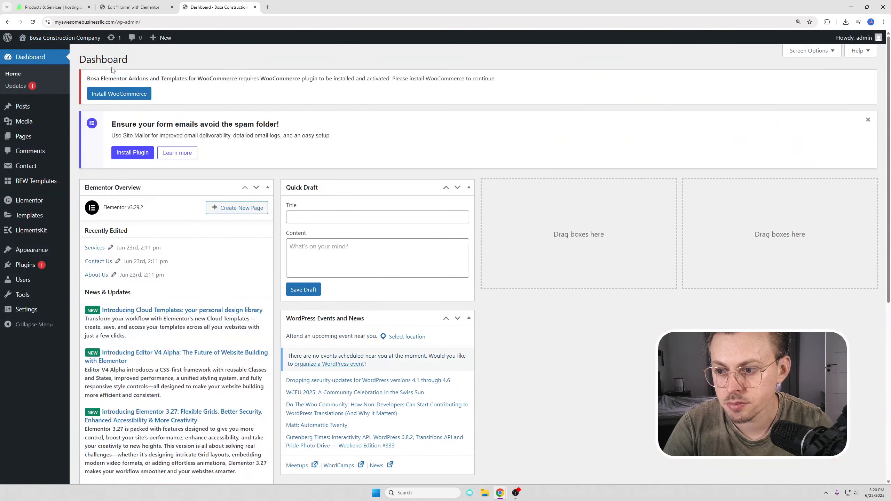
mouse_move(22, 107)
click(84, 108)
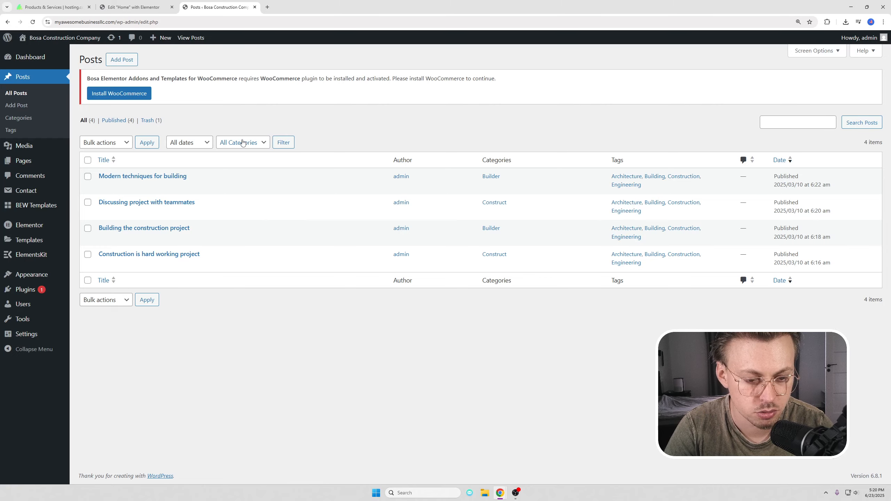
Step: Check the Home page blog posts widget settings, then return to the Posts list
click(126, 7)
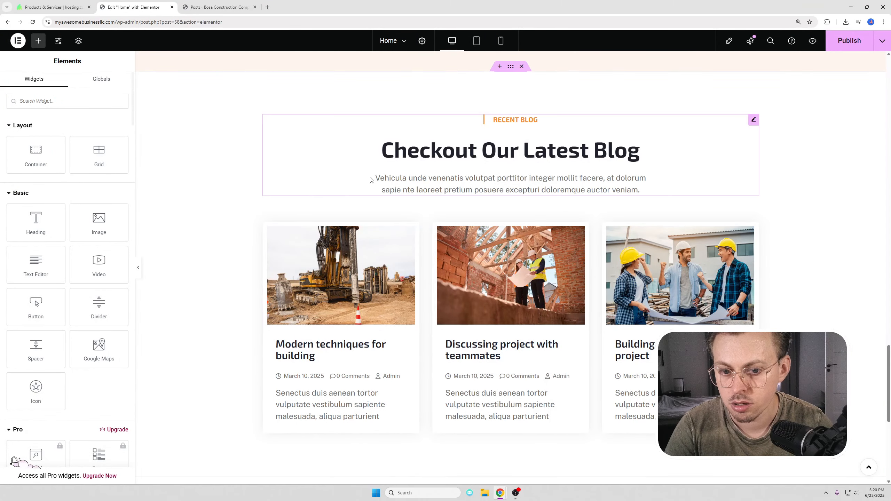
click(422, 249)
click(210, 7)
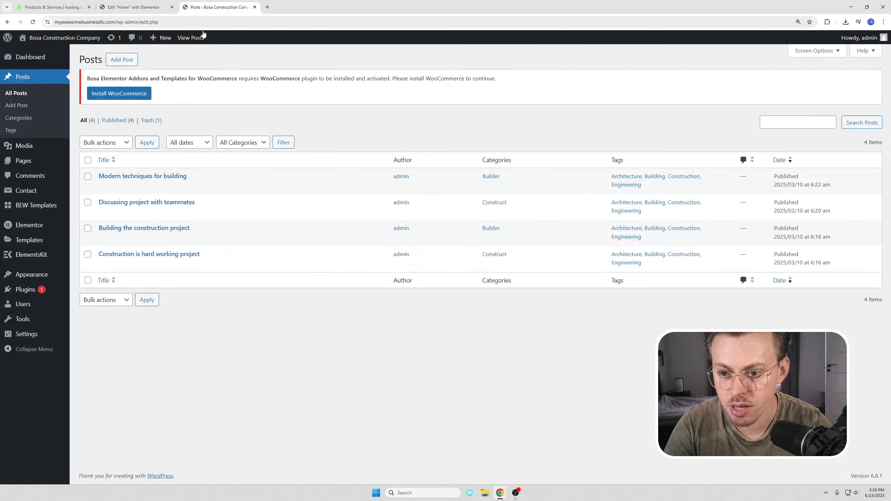
mouse_move(38, 276)
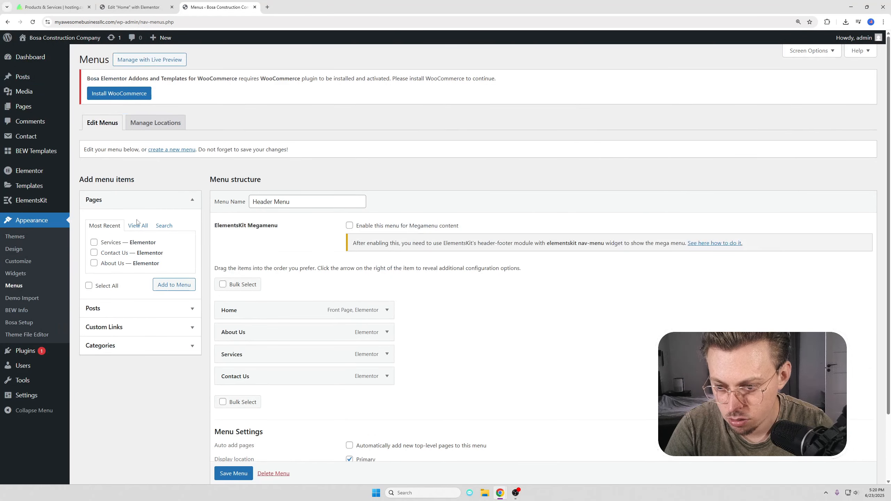
Step: Add the Blog page to the Header Menu between Services and Contact Us and save
click(139, 229)
click(93, 253)
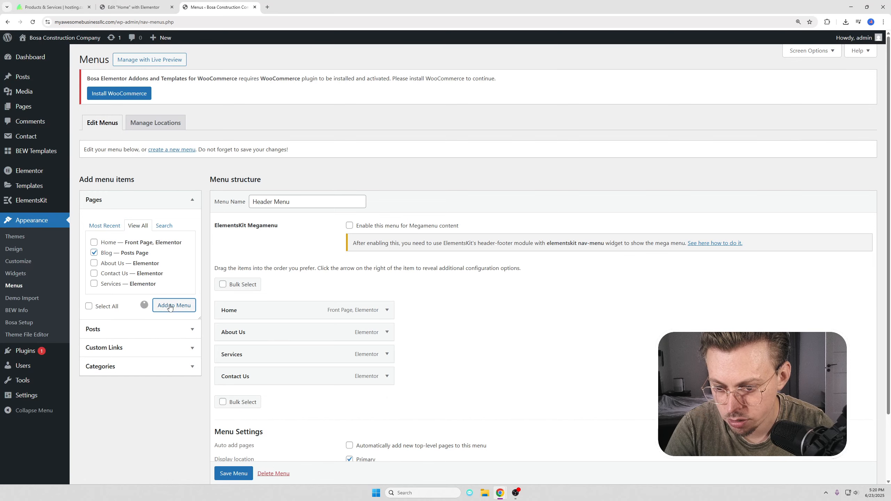
drag(254, 398, 228, 376)
click(250, 472)
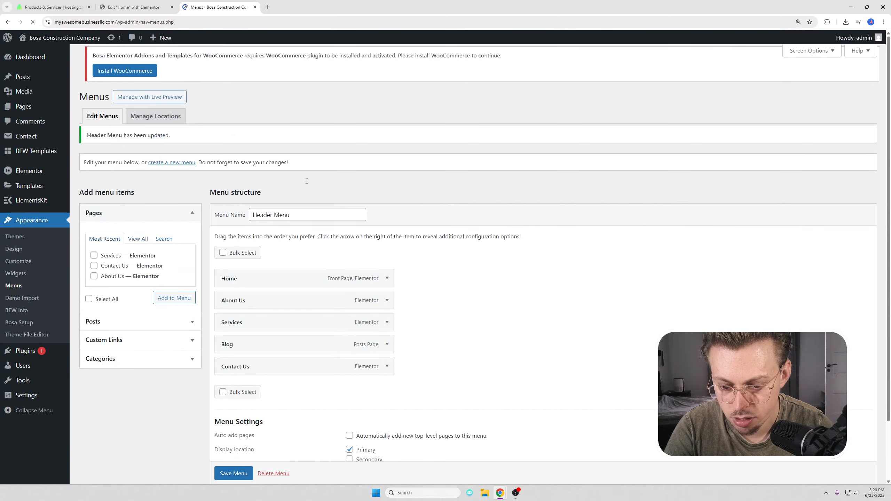
click(65, 38)
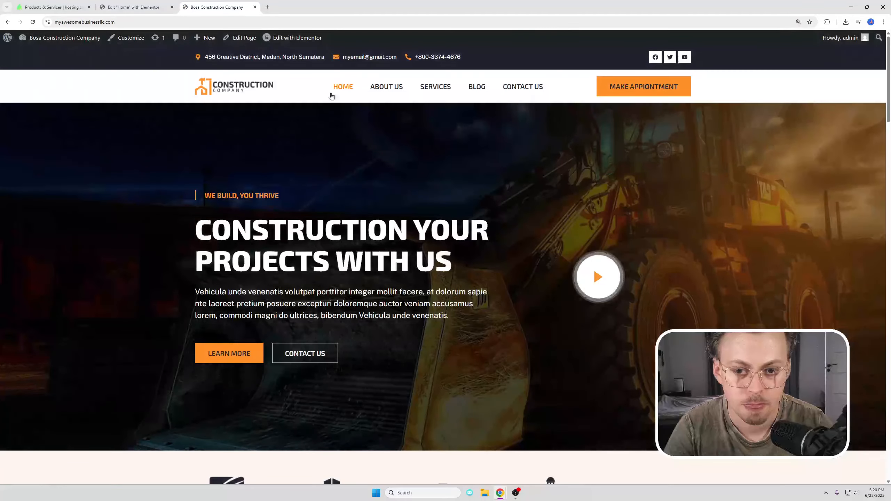
Step: Review the live Blog page and home page, then return to the admin Dashboard
click(477, 86)
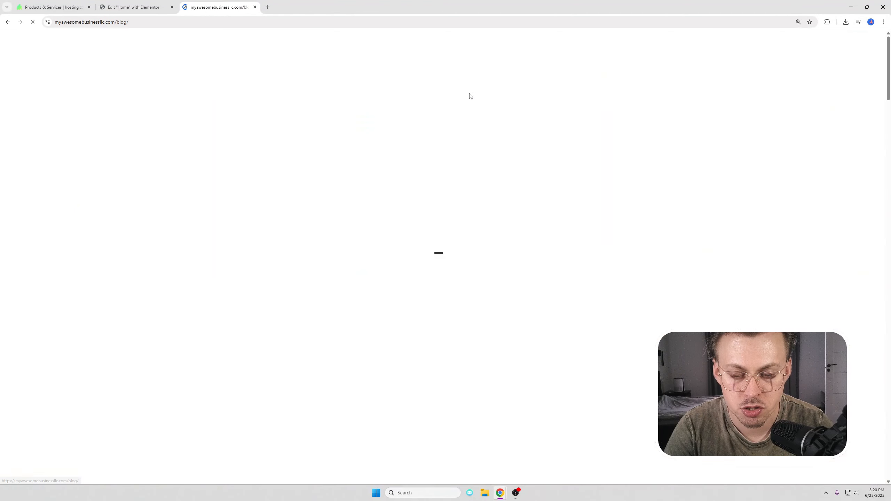
scroll(449, 118, down, 12)
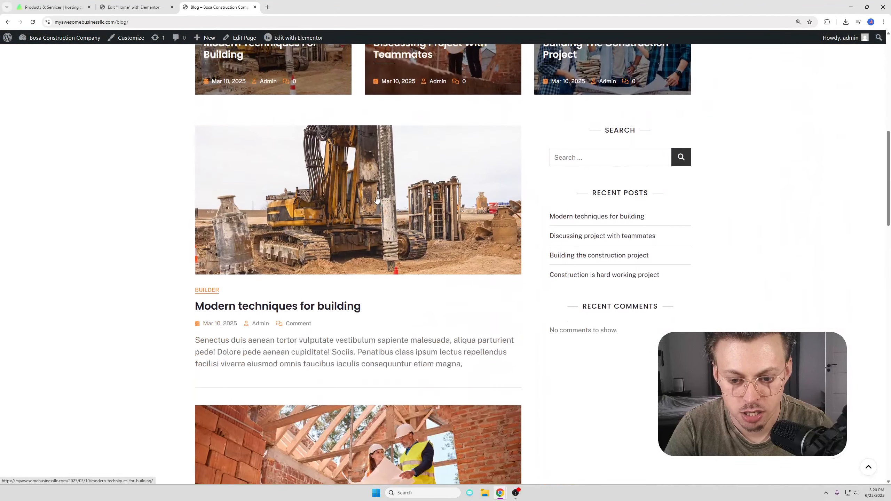
scroll(309, 118, down, 15)
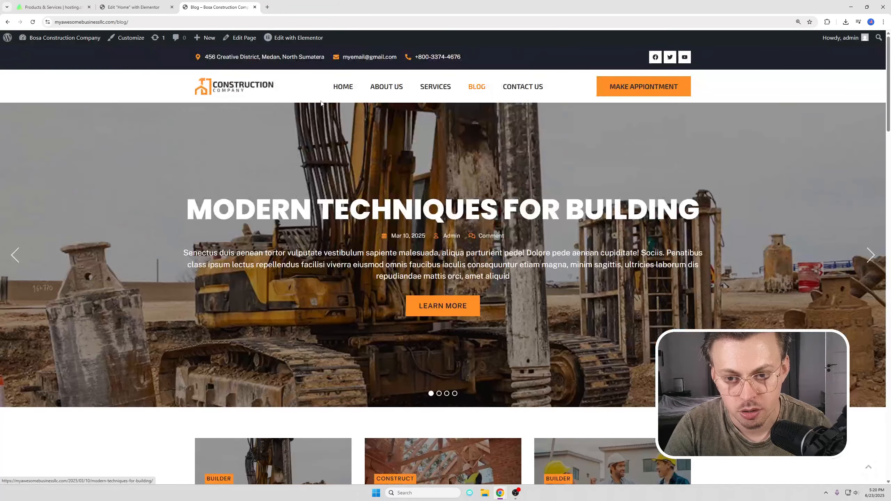
click(235, 88)
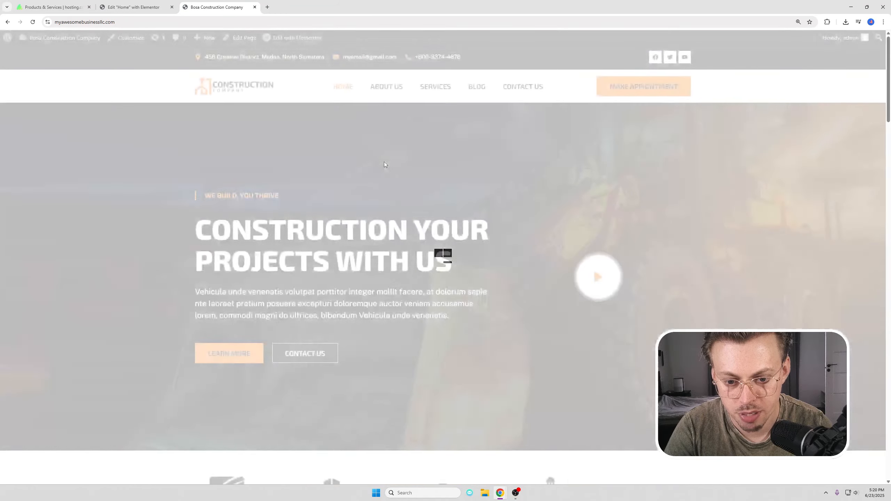
scroll(384, 162, down, 20)
scroll(385, 165, up, 3)
scroll(351, 182, up, 3)
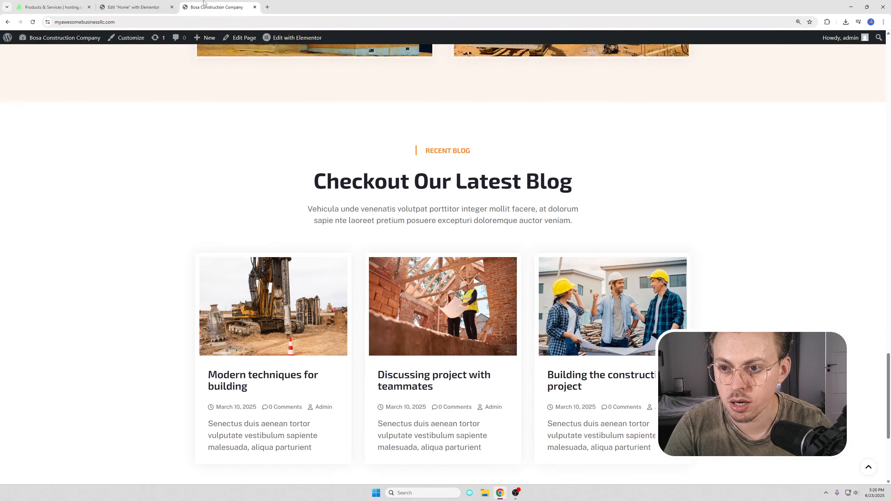
click(43, 54)
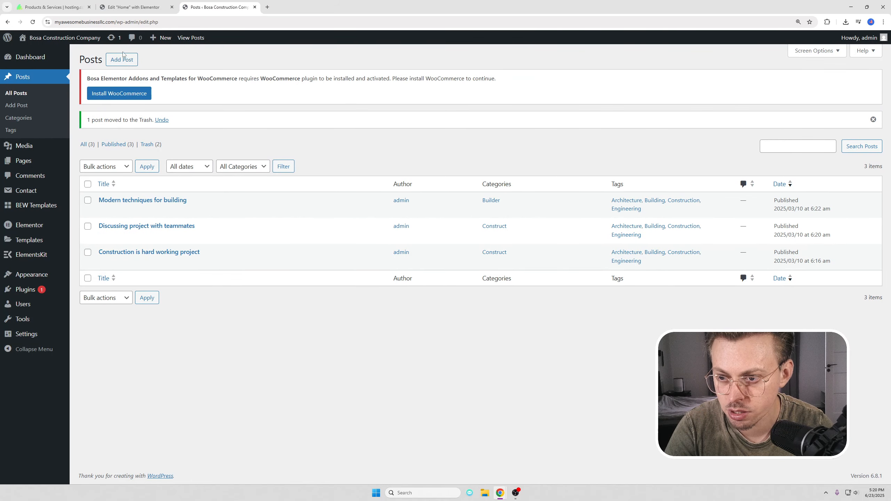
Step: Start a new post, then go back to the Posts list and leave it unsaved
click(123, 56)
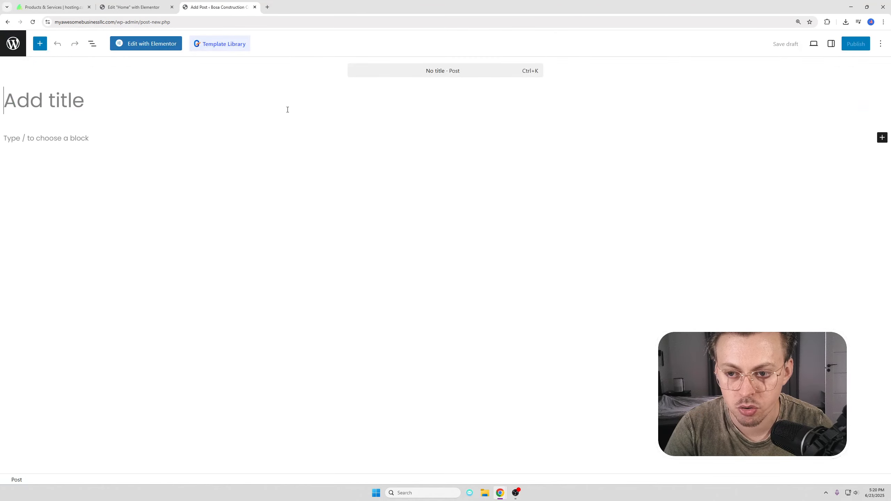
key(alt+Left)
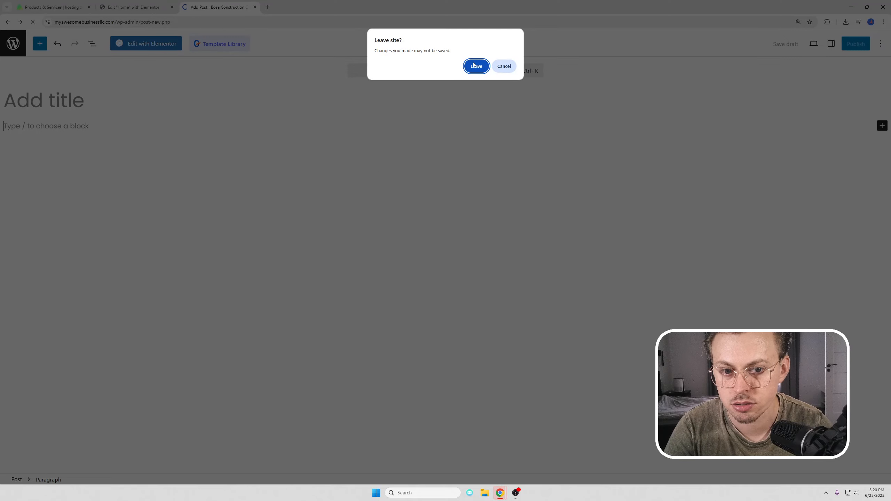
click(477, 66)
Step: Delete the Checkout Our Latest Blog section from the Home page and publish
key(ctrl+w)
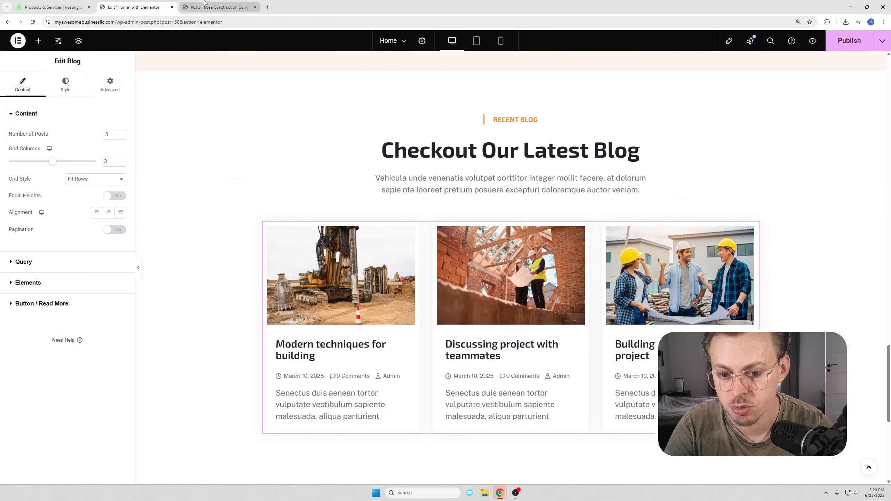
scroll(575, 202, up, 3)
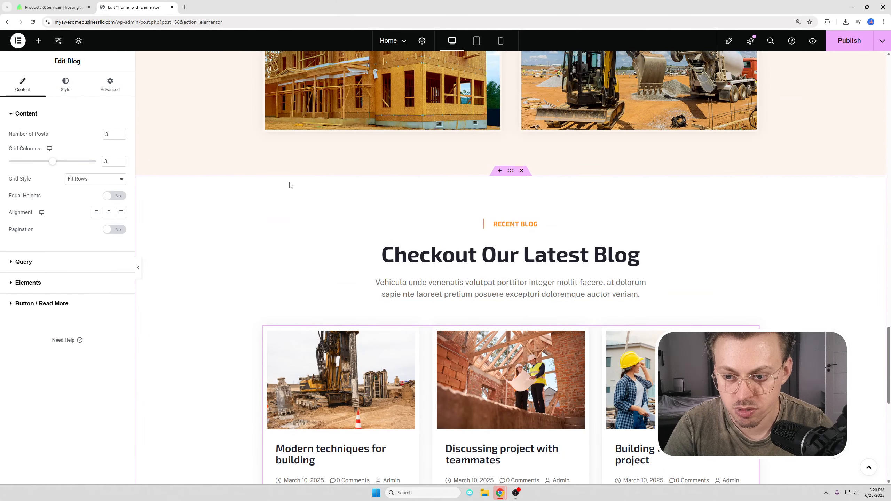
click(523, 172)
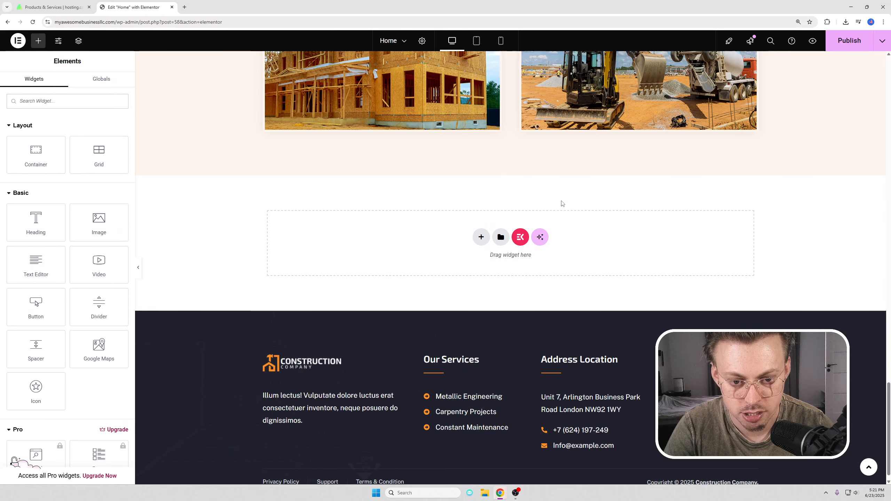
scroll(498, 198, up, 2)
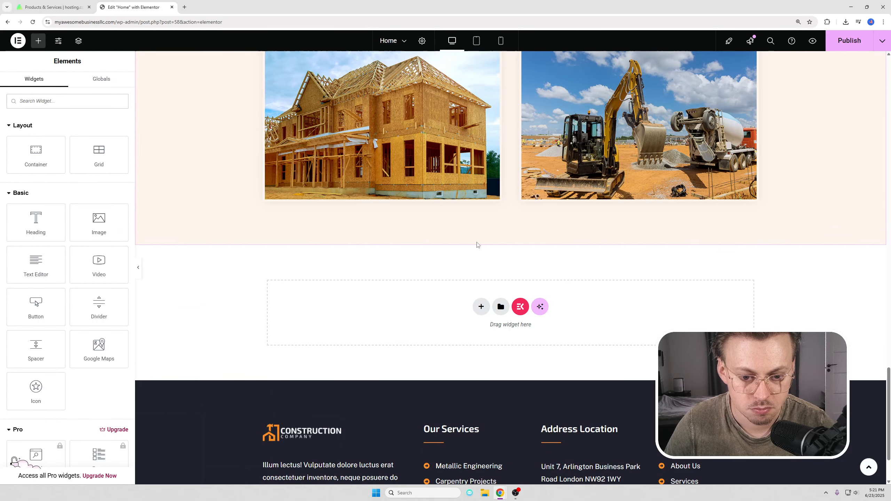
click(850, 40)
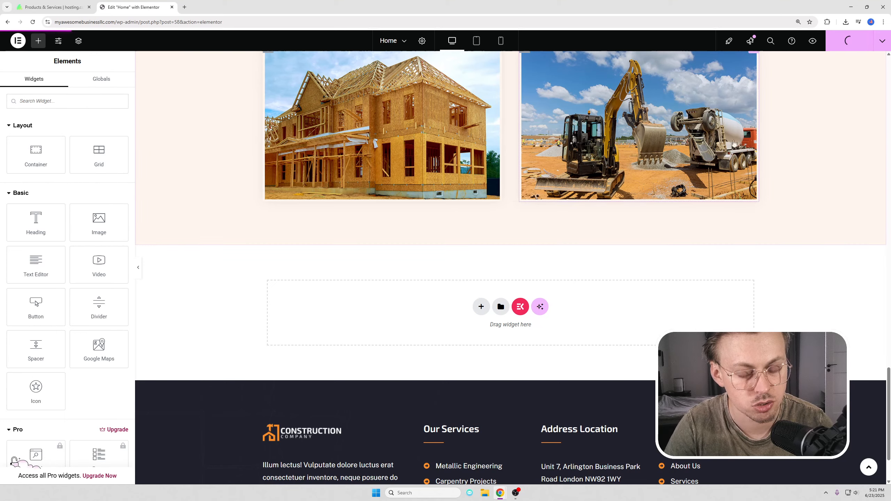
Step: Strip the admin path from the address to load the site's root URL
scroll(716, 154, down, 2)
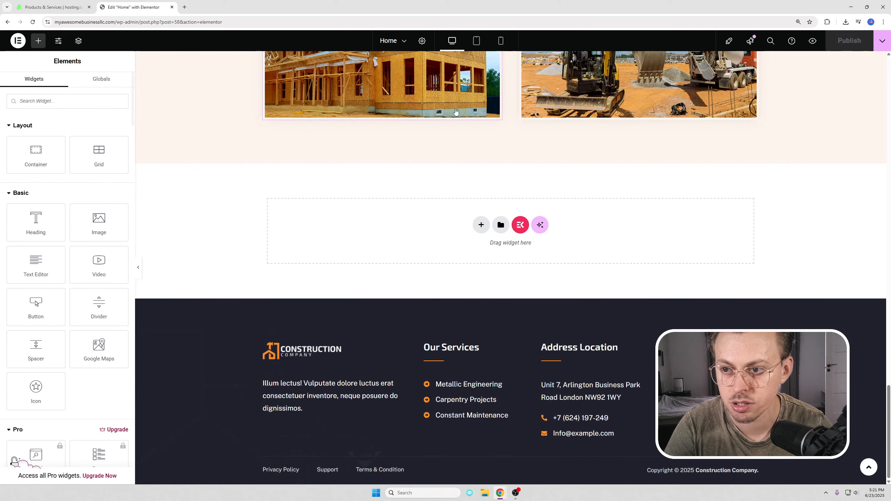
drag(115, 23, 343, 32)
key(BackSpace)
key(Return)
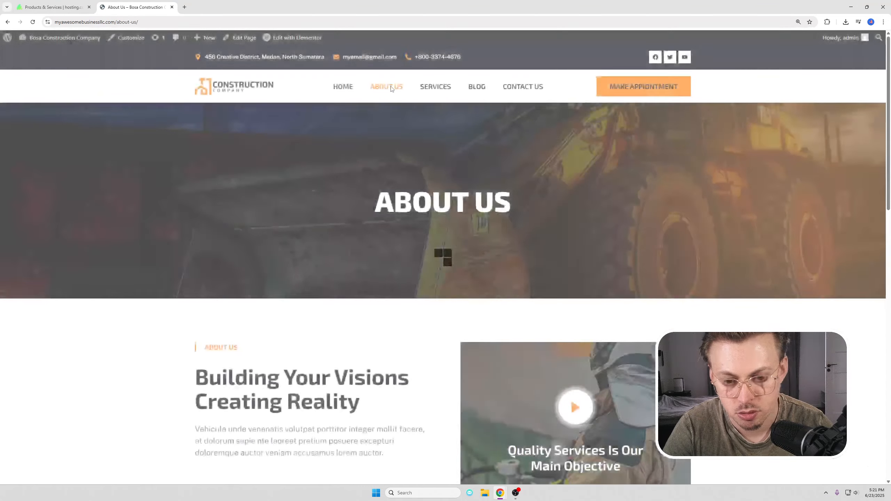
Step: Open the About Us page in Elementor, then go back to the live About Us page
scroll(391, 86, down, 8)
scroll(391, 86, down, 8)
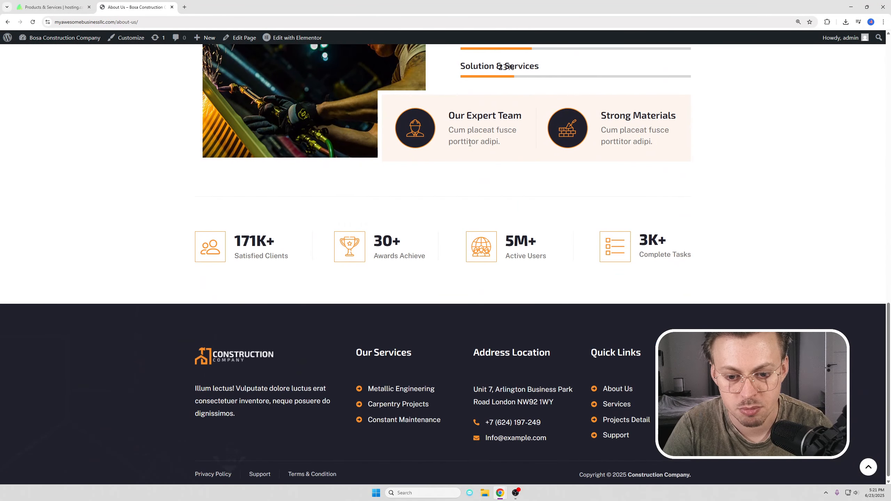
click(283, 39)
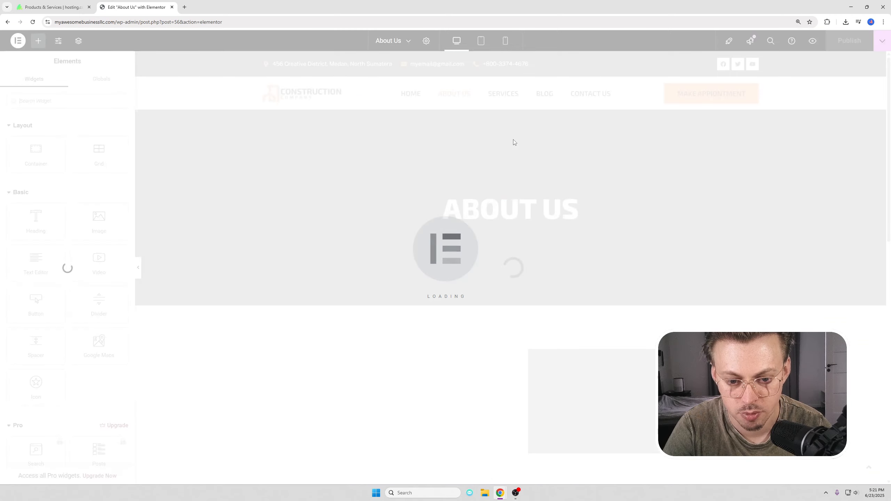
scroll(638, 91, down, 6)
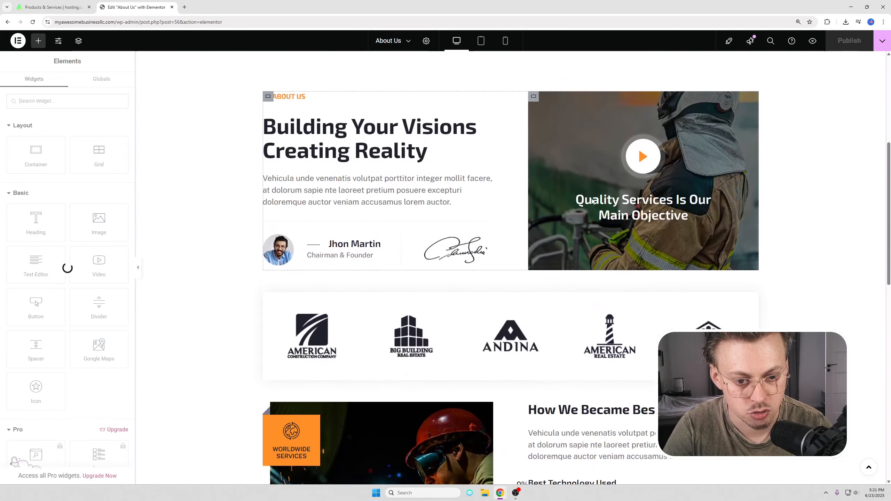
scroll(604, 215, down, 10)
key(alt+Left)
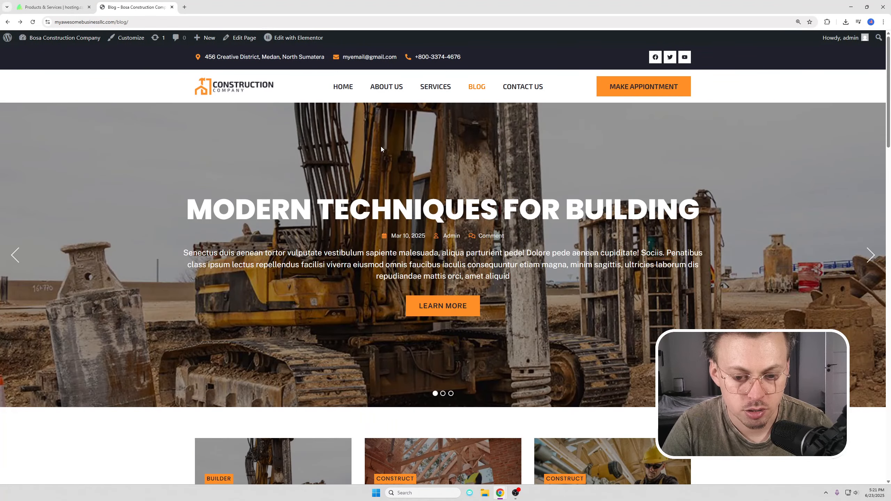
Step: Open the Customizer's Widgets panel and show the Right Sidebar's widgets
scroll(381, 149, down, 10)
scroll(576, 202, up, 1)
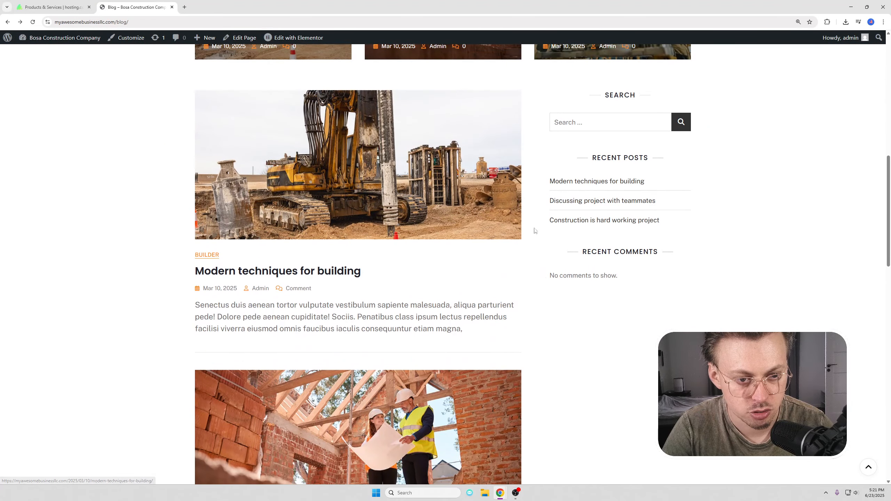
click(119, 39)
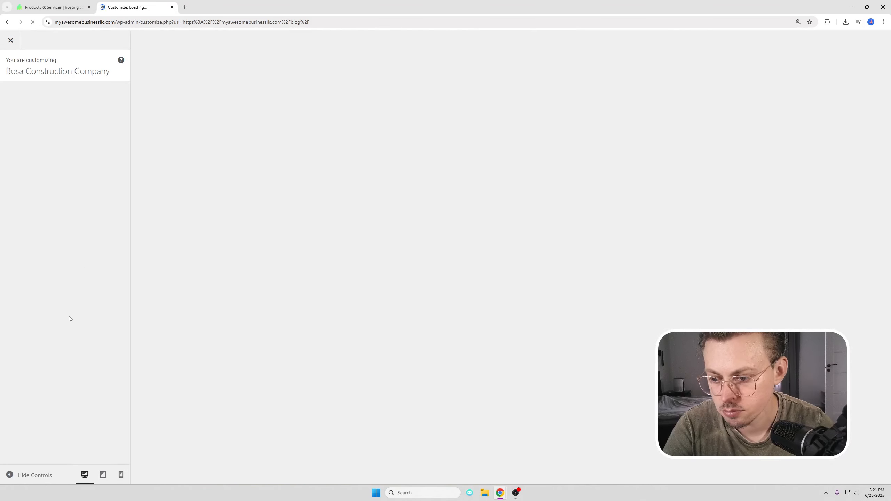
scroll(50, 349, down, 2)
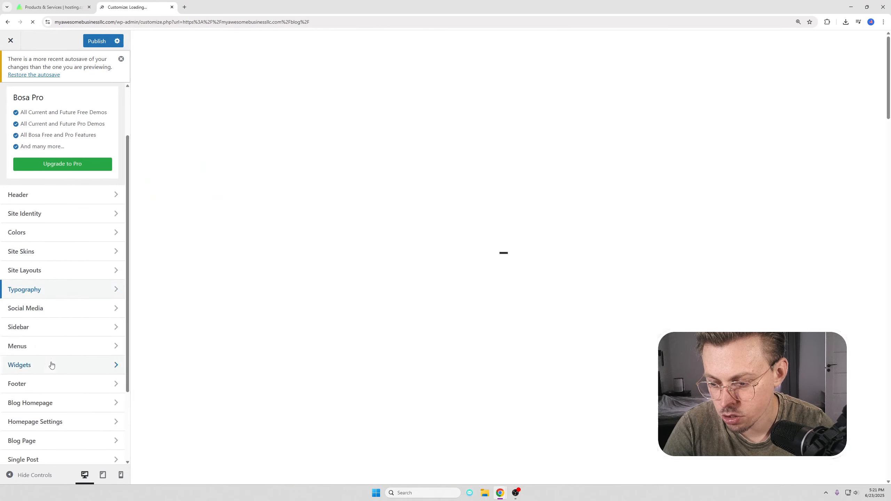
click(44, 367)
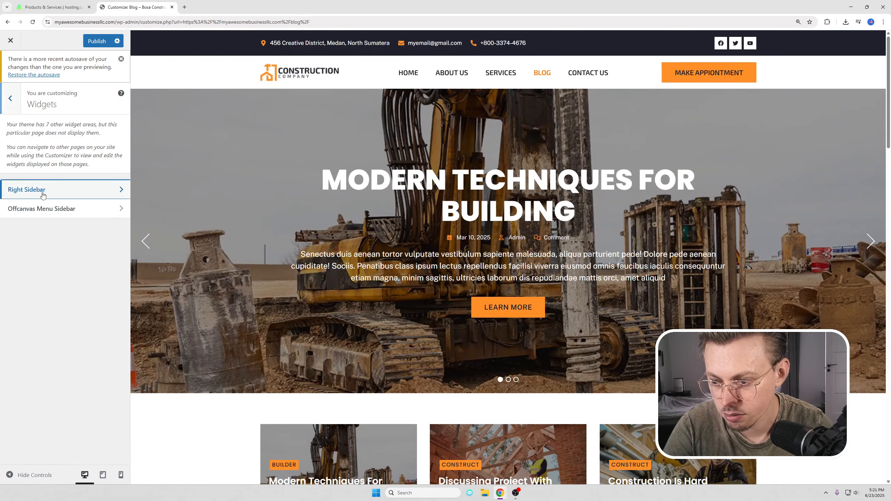
click(63, 189)
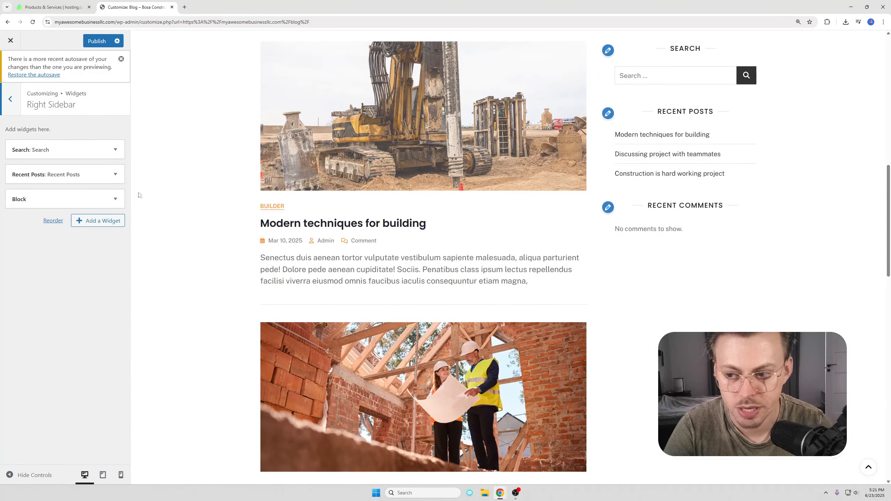
Step: Move Recent Posts above Search in the Right Sidebar, then close the Customizer
click(115, 199)
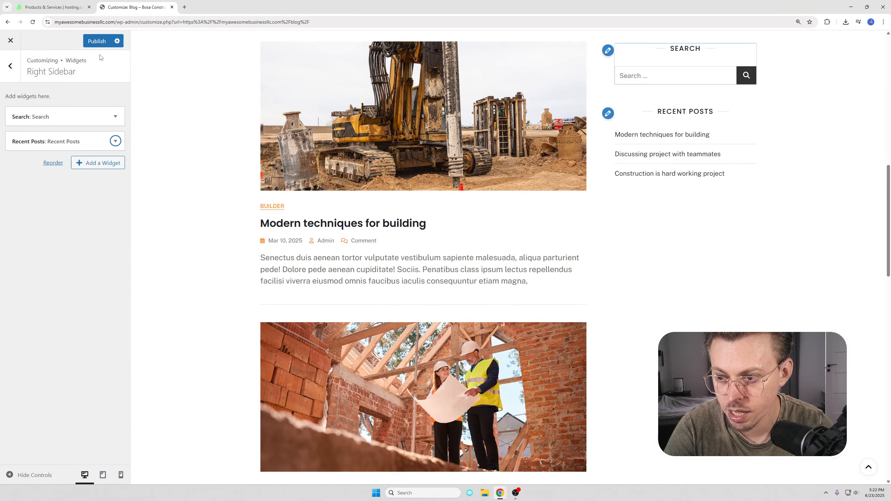
drag(48, 144, 48, 118)
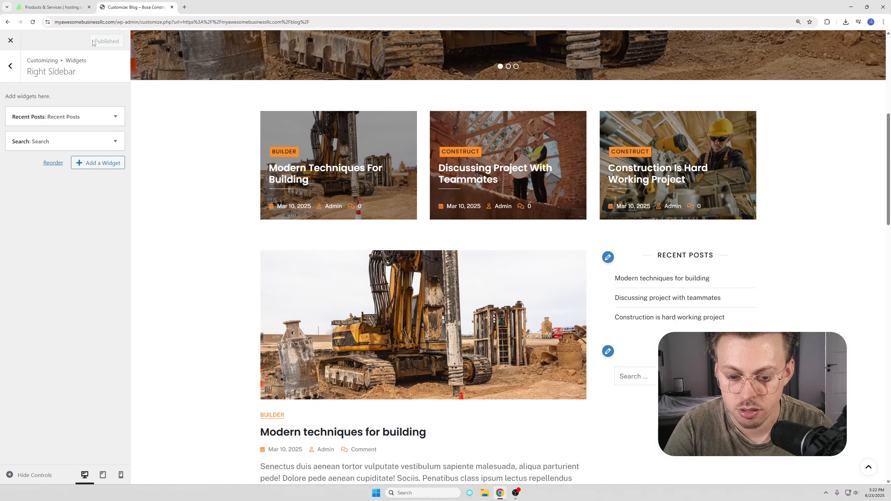
scroll(209, 158, down, 8)
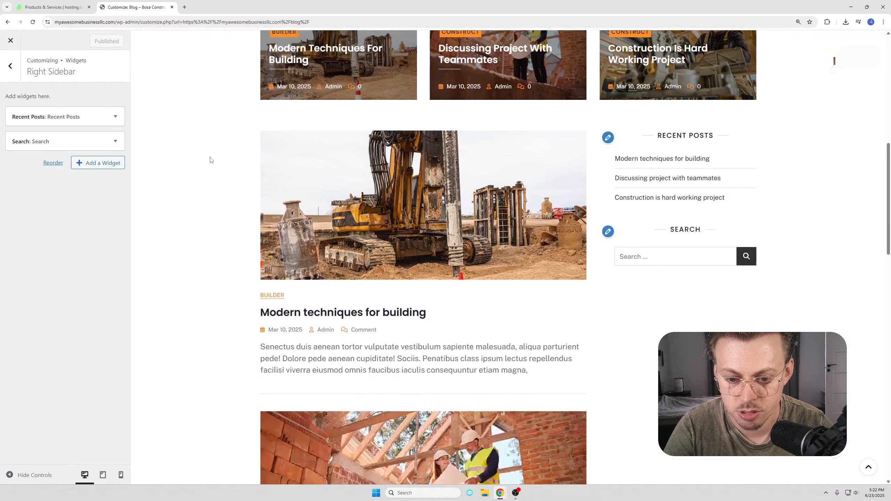
scroll(209, 157, down, 15)
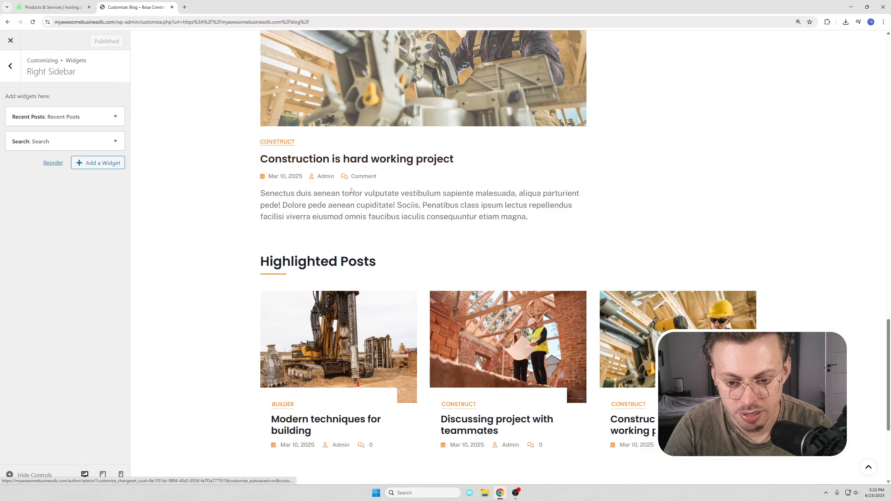
scroll(366, 175, up, 16)
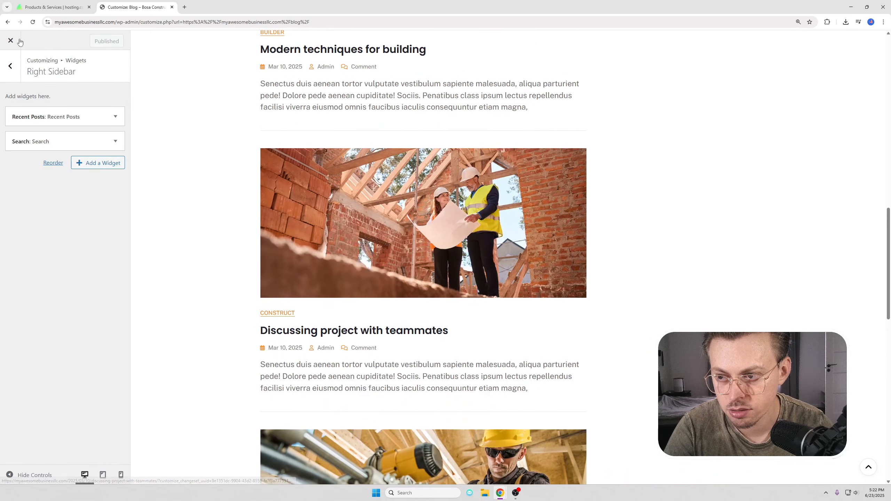
click(12, 63)
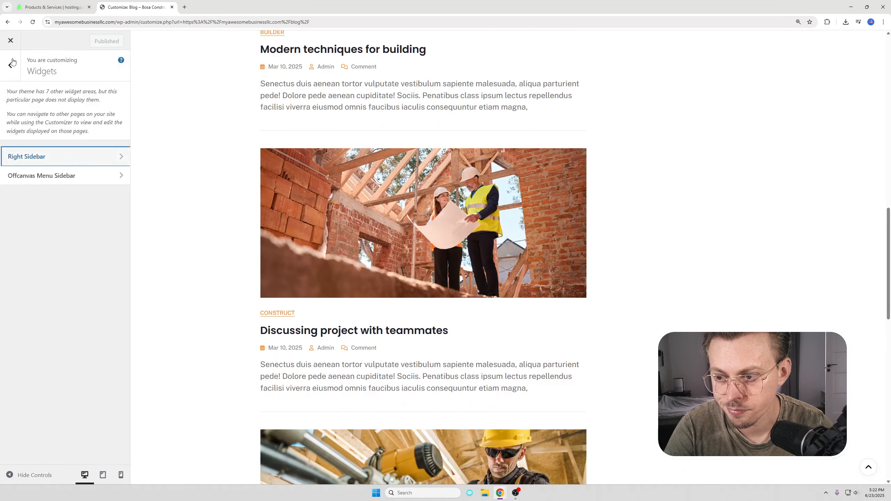
click(10, 39)
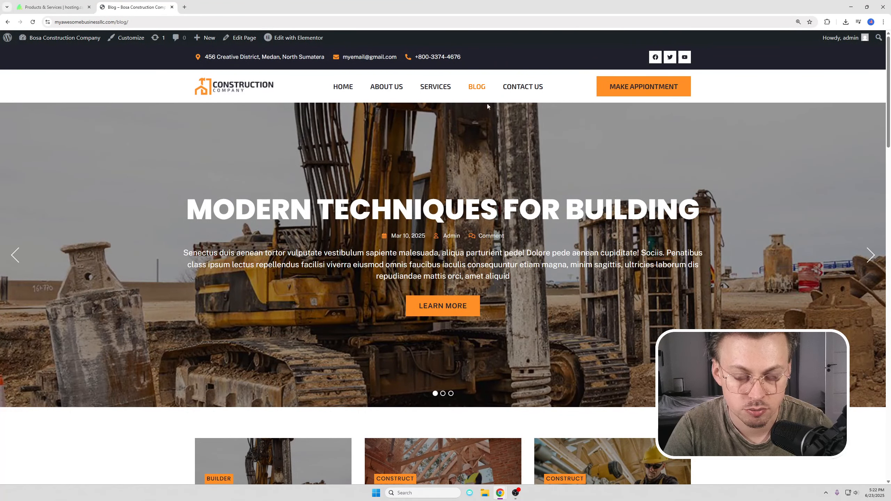
Step: Browse to the Contact Us page and open it with Edit with Elementor
mouse_move(38, 42)
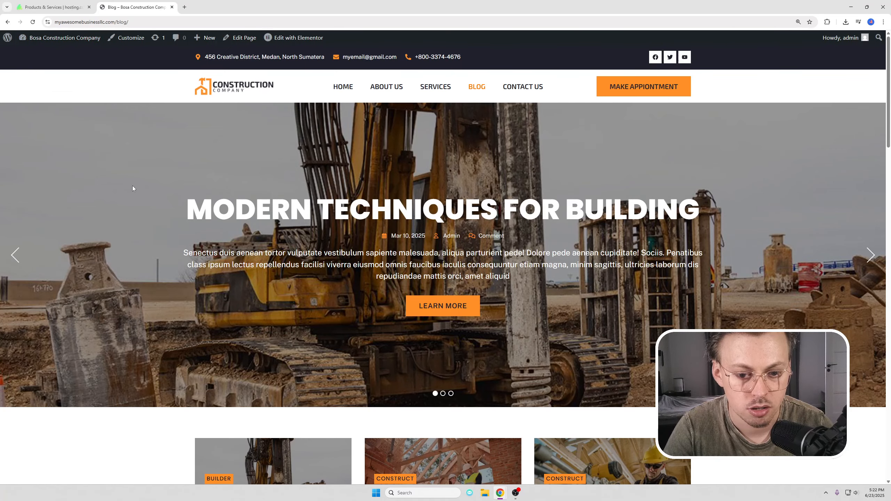
scroll(507, 218, down, 10)
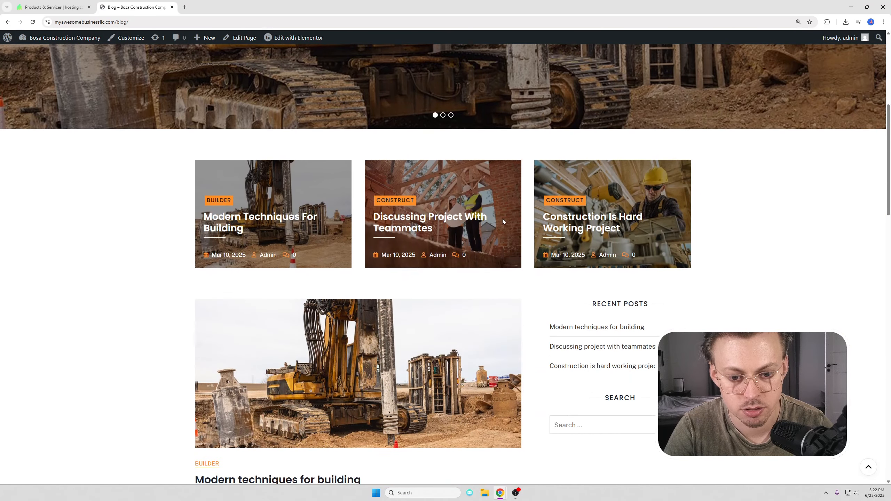
scroll(491, 221, up, 15)
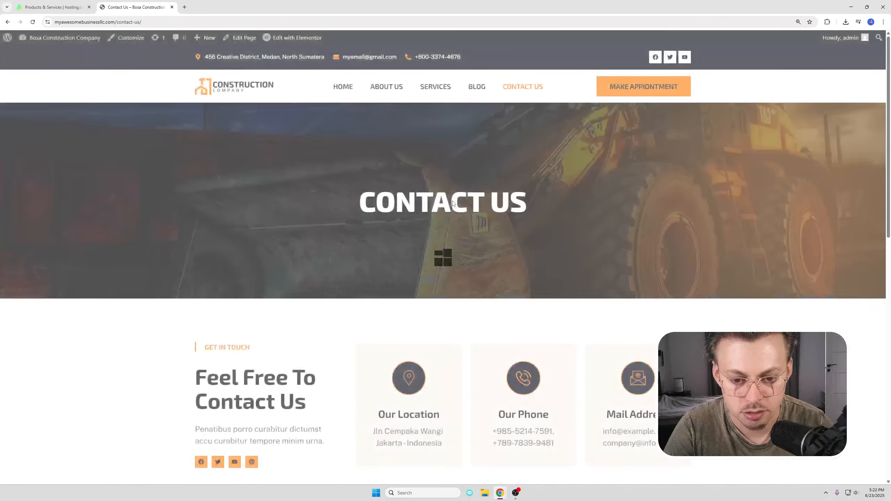
scroll(416, 268, down, 8)
scroll(415, 258, up, 7)
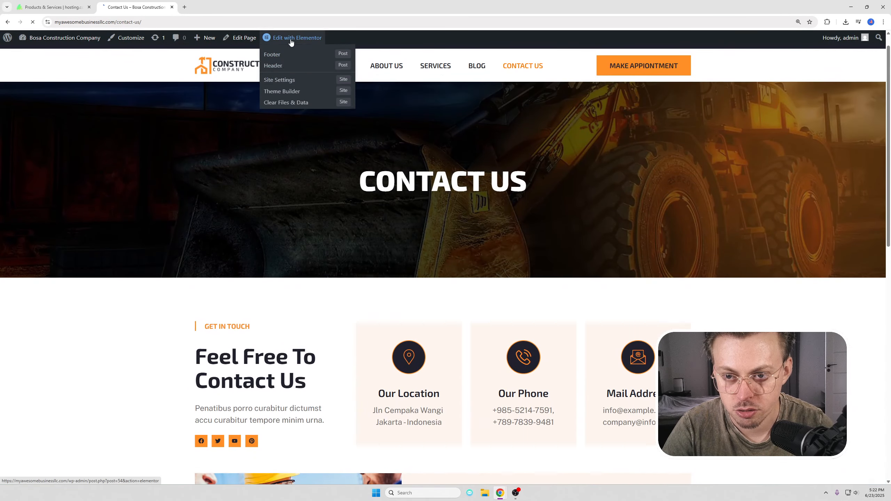
click(281, 38)
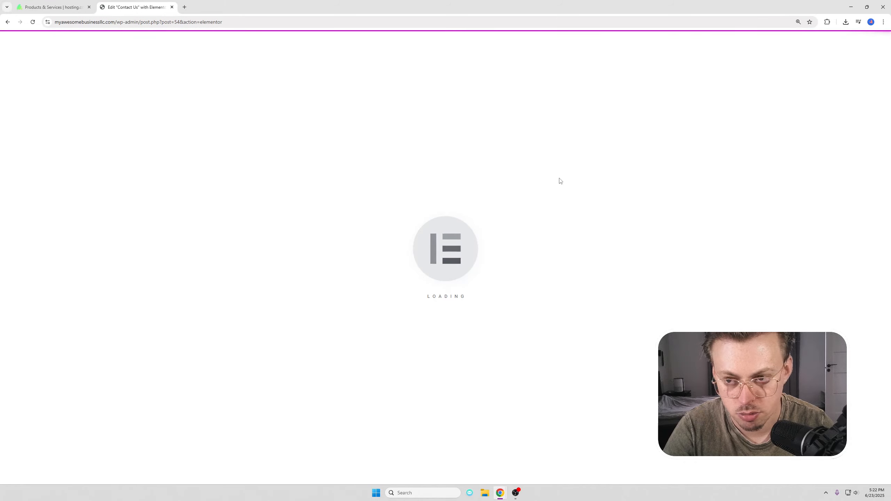
scroll(559, 179, down, 8)
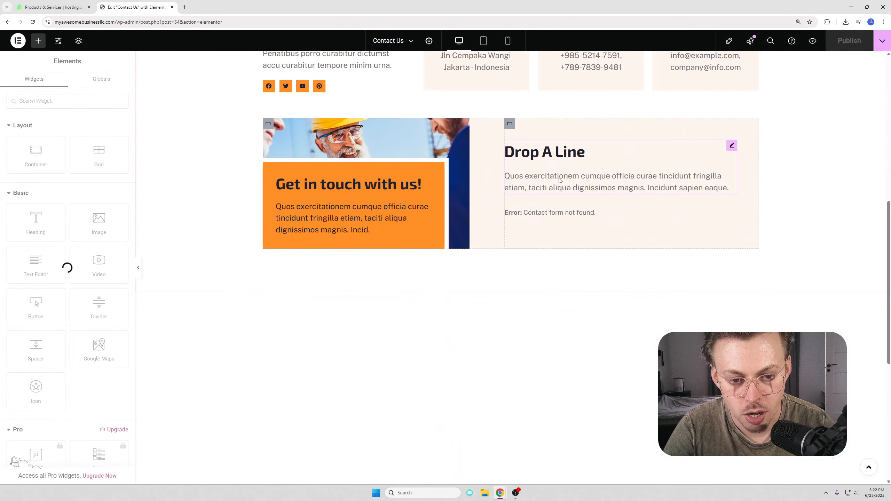
Step: Open the Google Maps widget settings and select its Maps API key note
scroll(560, 179, down, 4)
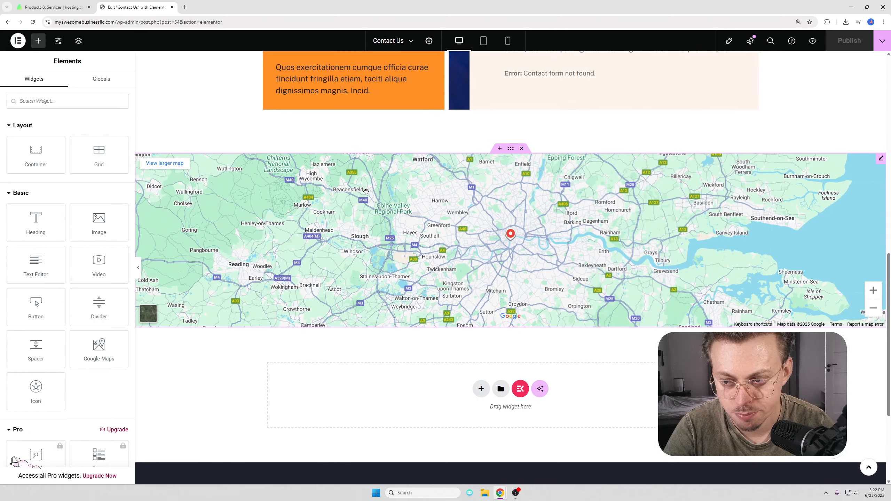
click(880, 159)
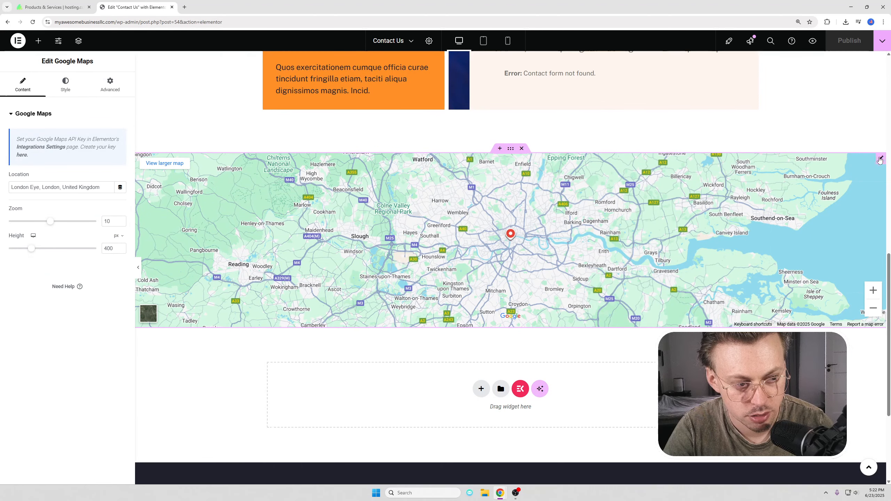
triple_click(38, 159)
click(49, 160)
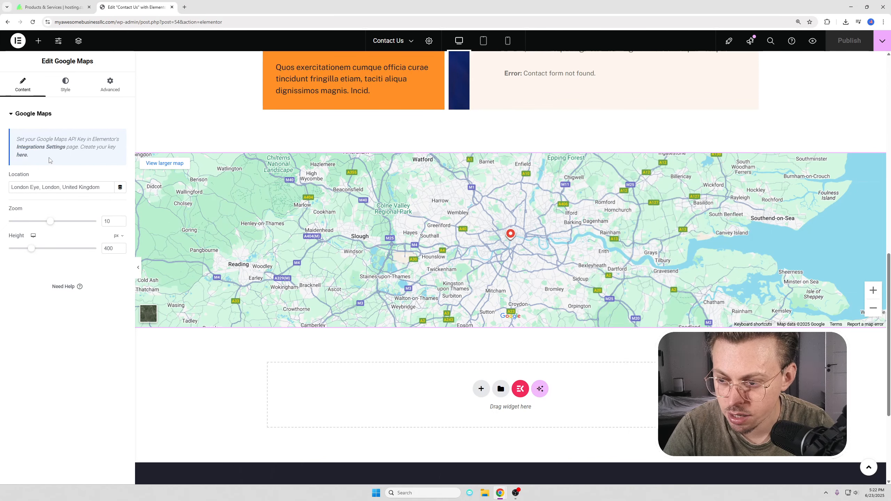
drag(55, 140, 80, 156)
click(80, 158)
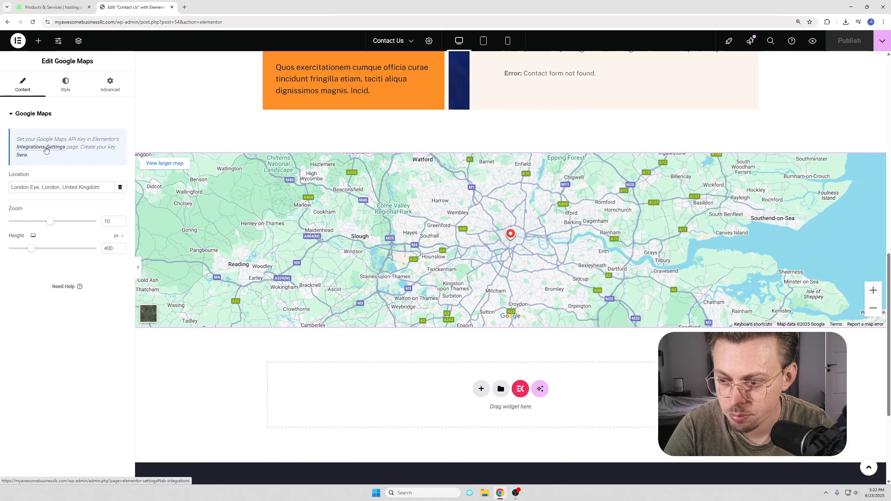
Step: Review the Integrations API key field and Google's Use API Keys docs, then return
click(209, 7)
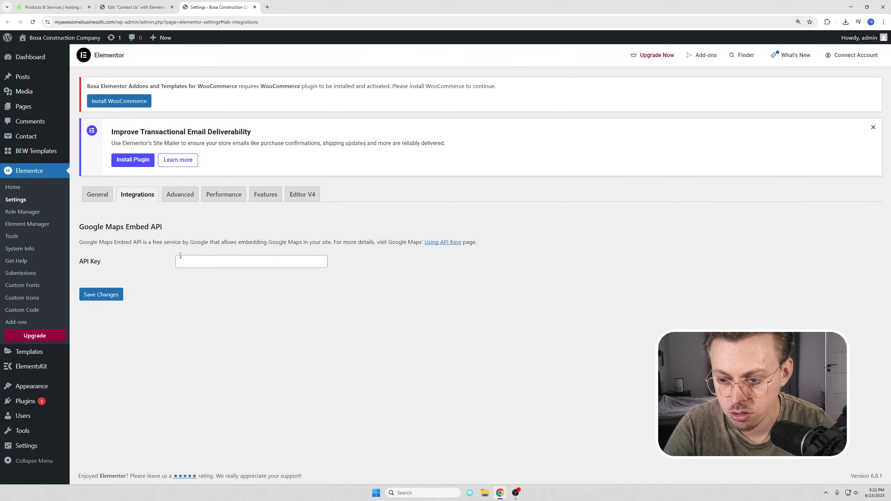
click(177, 4)
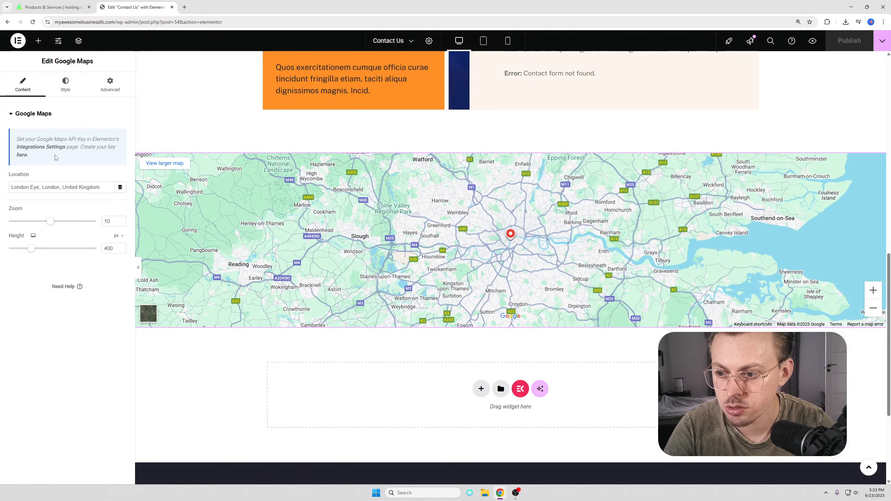
click(22, 155)
click(224, 6)
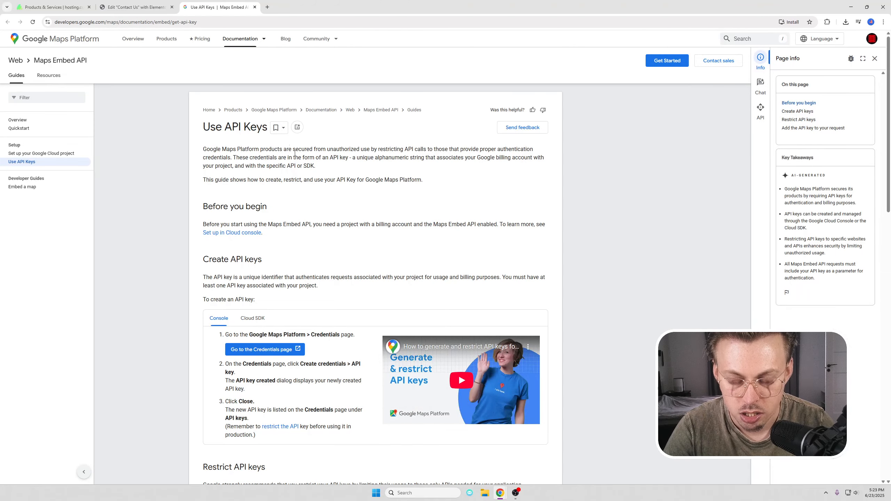
click(255, 7)
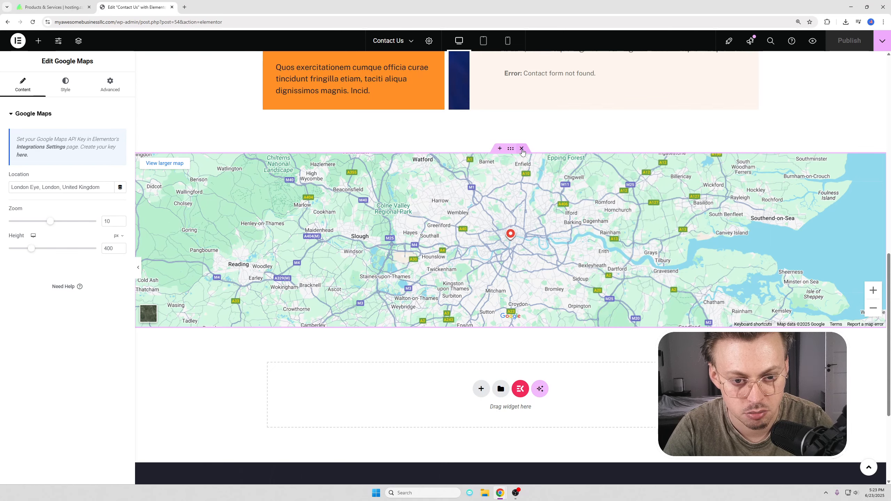
Step: Delete the Google Map from the Contact Us page
scroll(471, 202, up, 2)
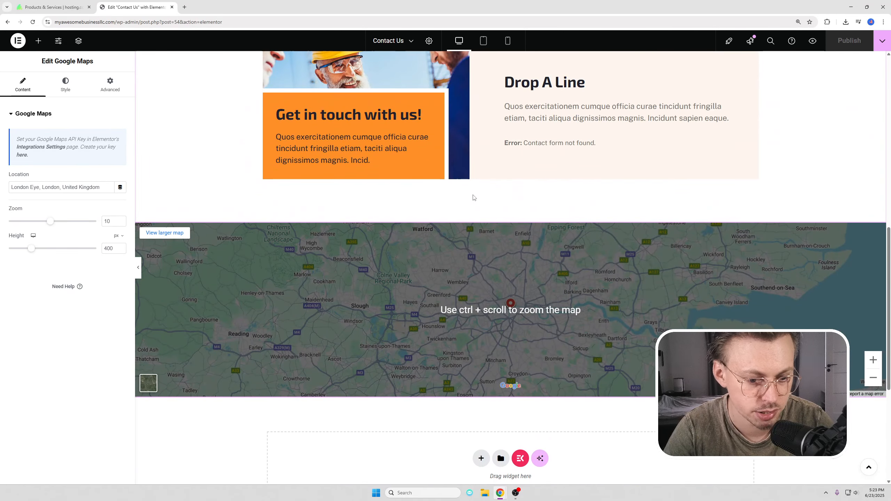
scroll(473, 197, up, 3)
scroll(466, 168, down, 4)
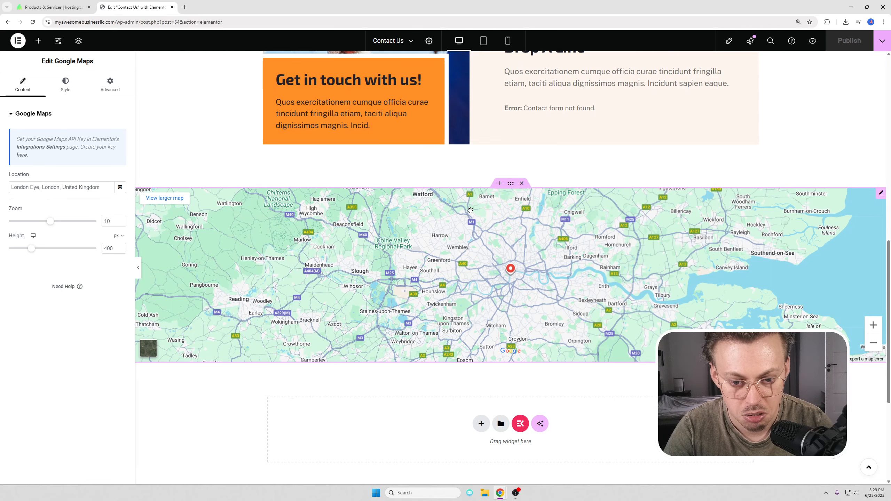
click(522, 182)
Step: Add an empty single-row flexbox container where the map was and drop an Image widget into it
click(481, 248)
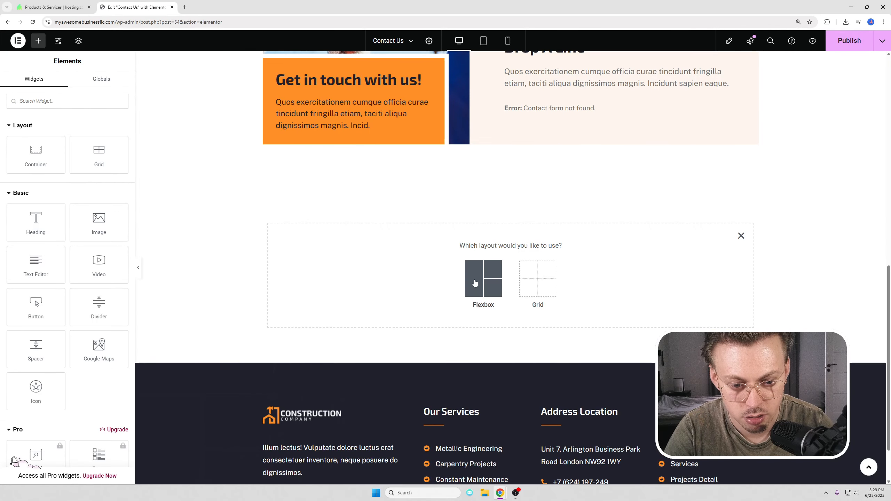
click(475, 283)
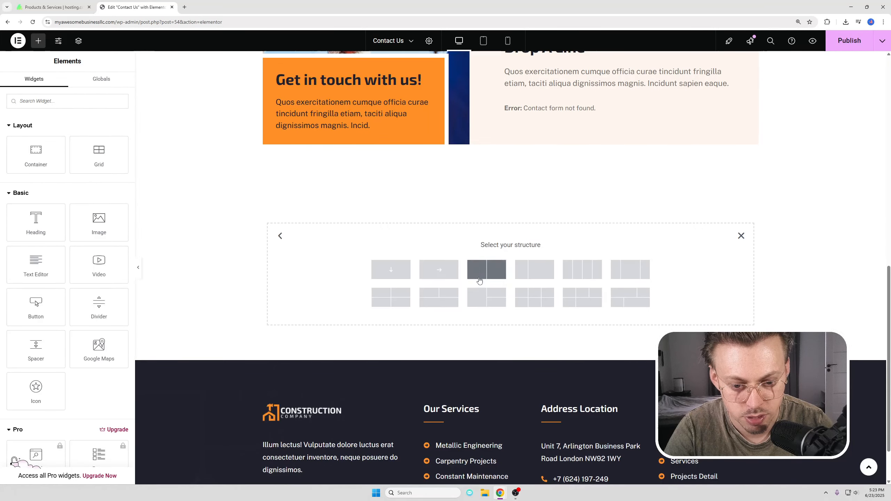
click(432, 270)
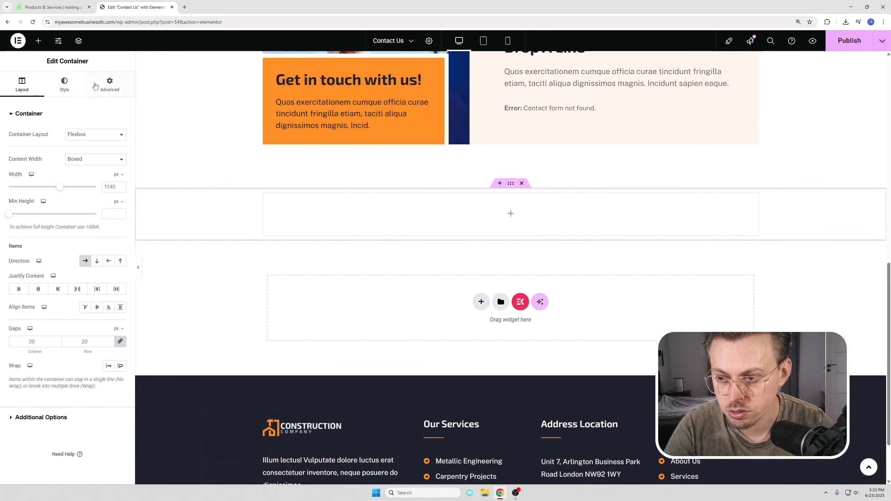
click(38, 40)
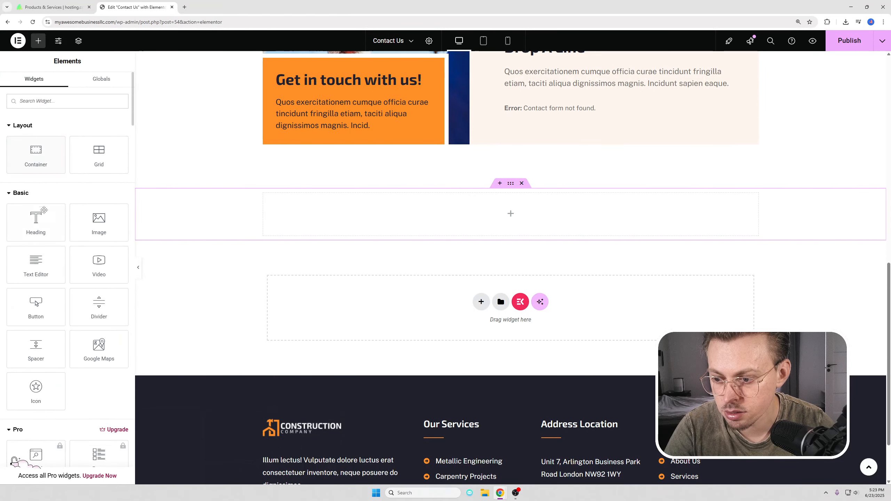
drag(99, 221, 456, 214)
Step: Upload the Google Maps screenshot as the image's picture
scroll(498, 239, down, 3)
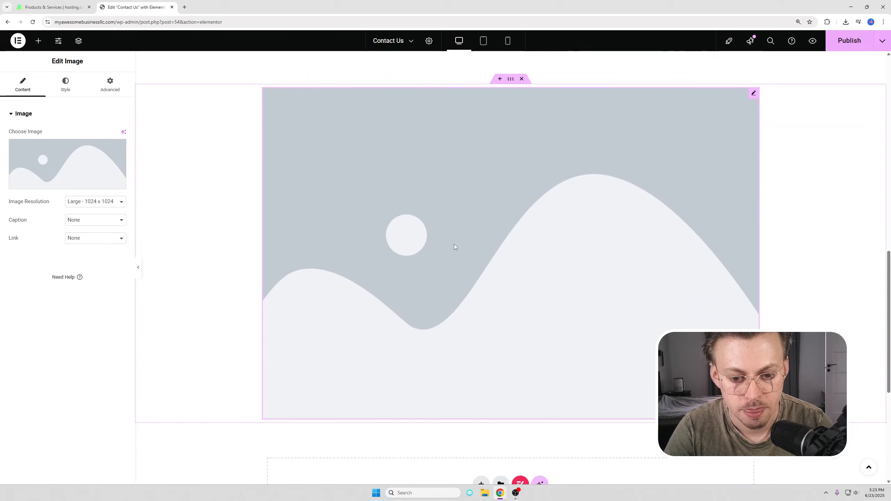
click(185, 7)
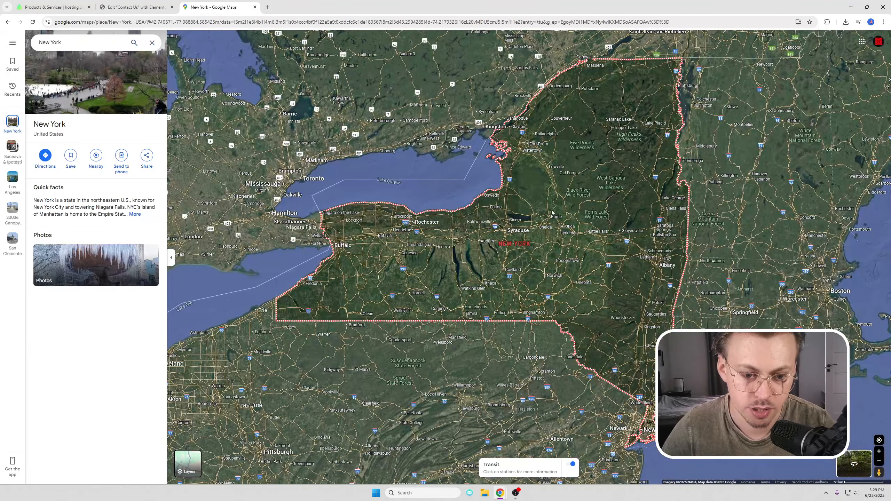
scroll(567, 205, up, 5)
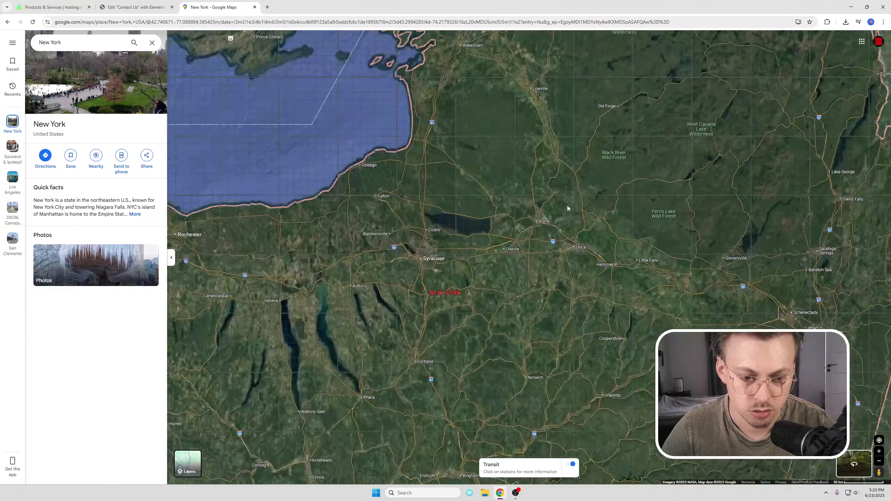
scroll(534, 242, up, 5)
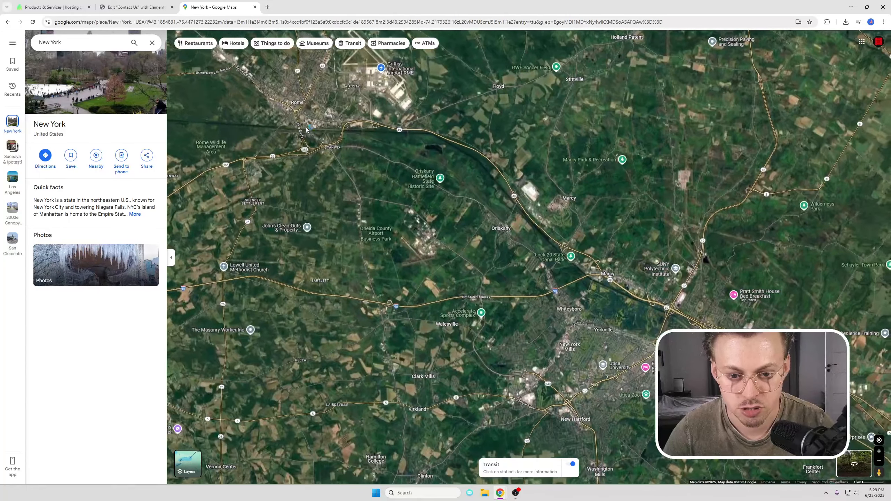
click(137, 7)
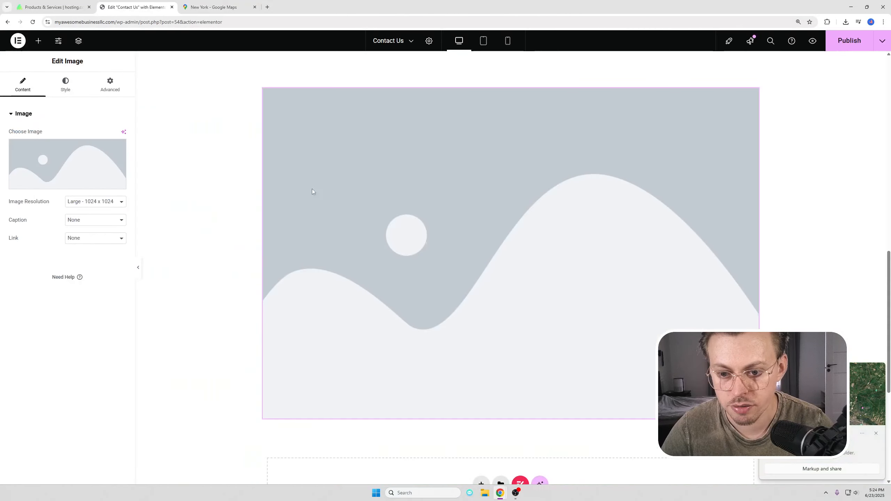
click(68, 164)
click(123, 72)
click(489, 233)
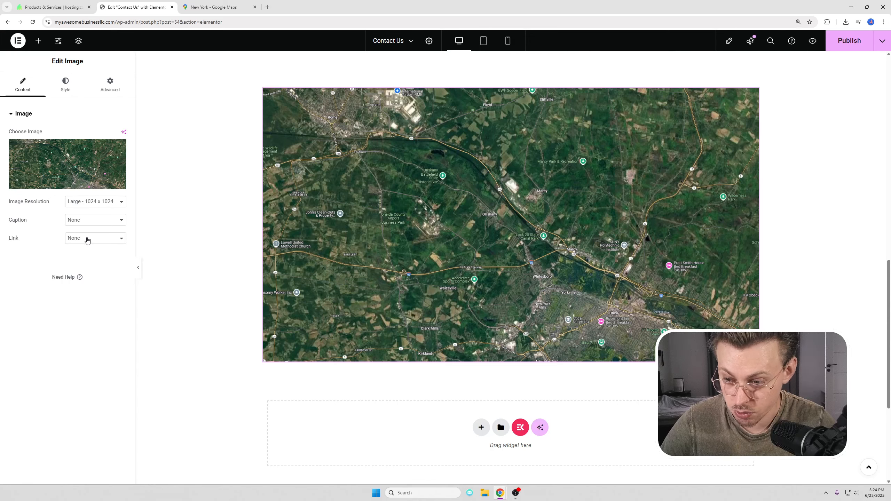
Step: Link the image to a custom URL, pasting the Google Maps page address
click(95, 238)
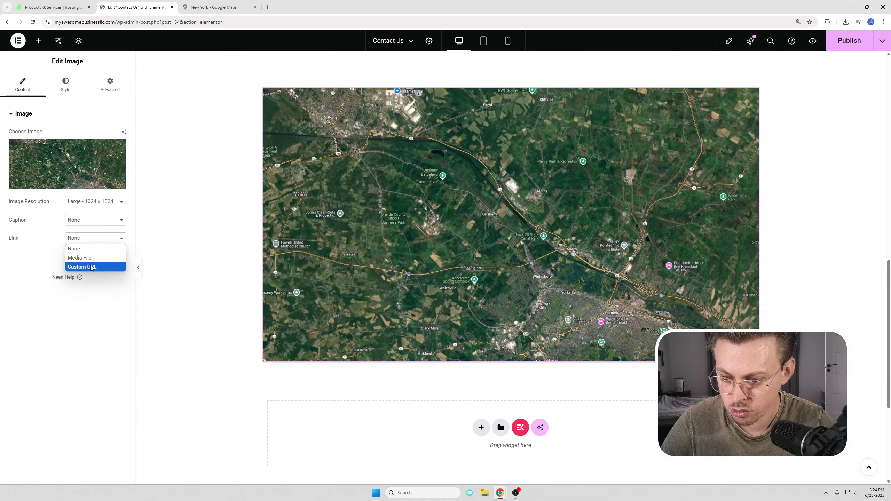
click(88, 266)
click(198, 3)
click(194, 23)
key(ctrl+c)
click(129, 8)
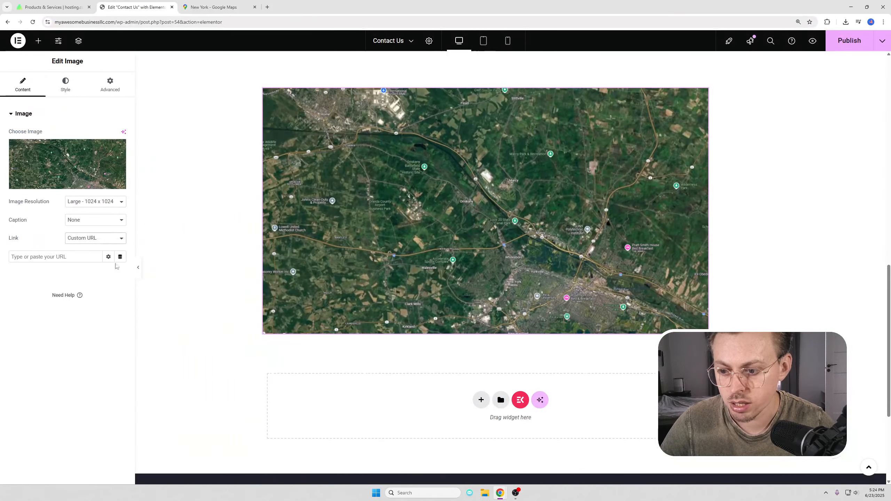
key(ctrl+v)
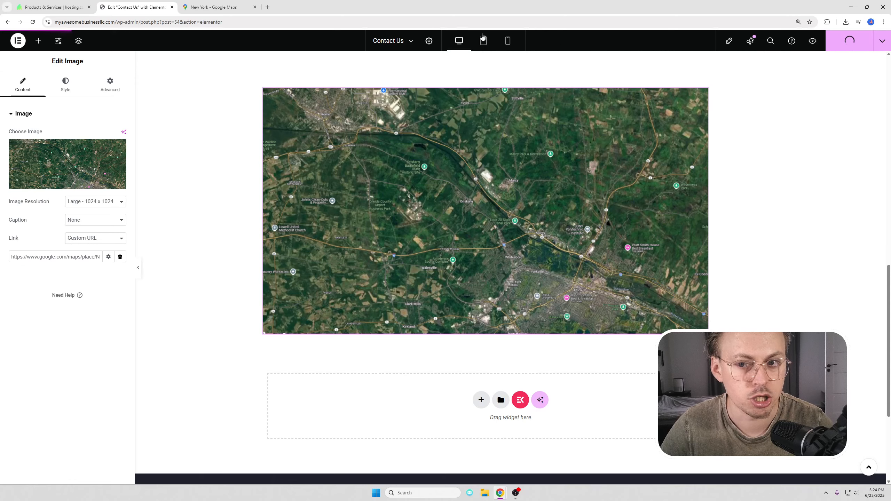
click(237, 3)
Step: Give the map image a 30 px border radius
click(158, 6)
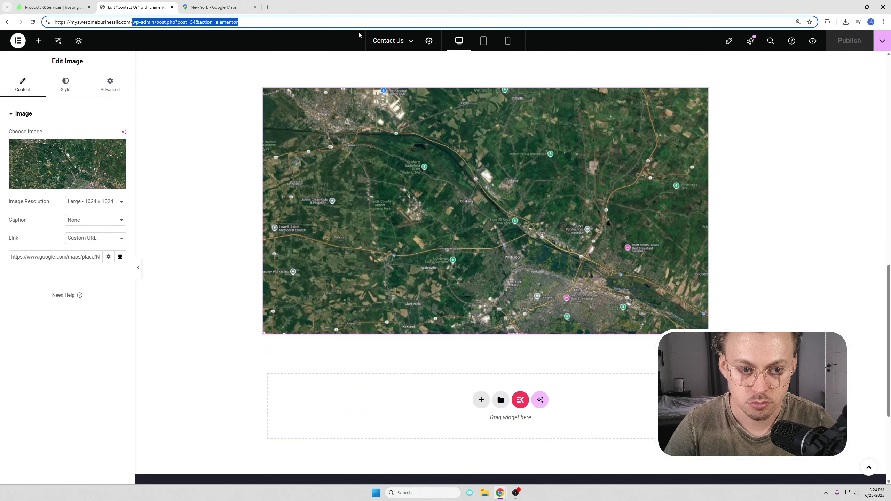
click(64, 88)
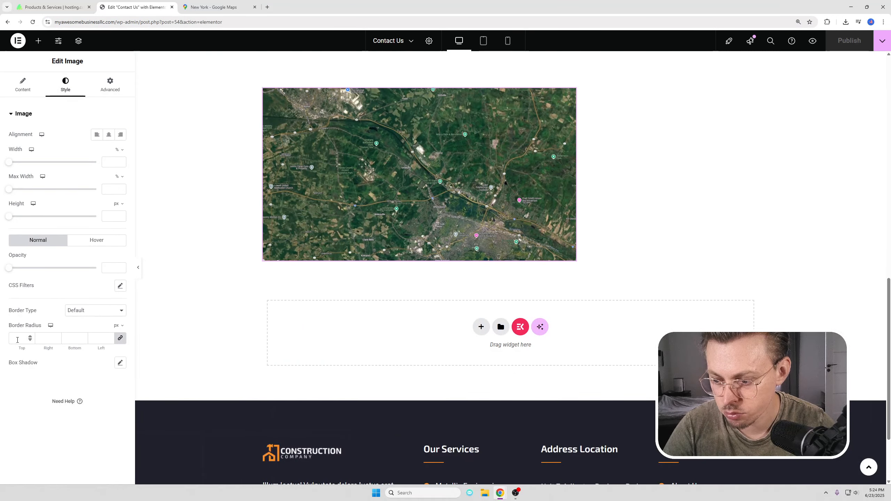
text(30)
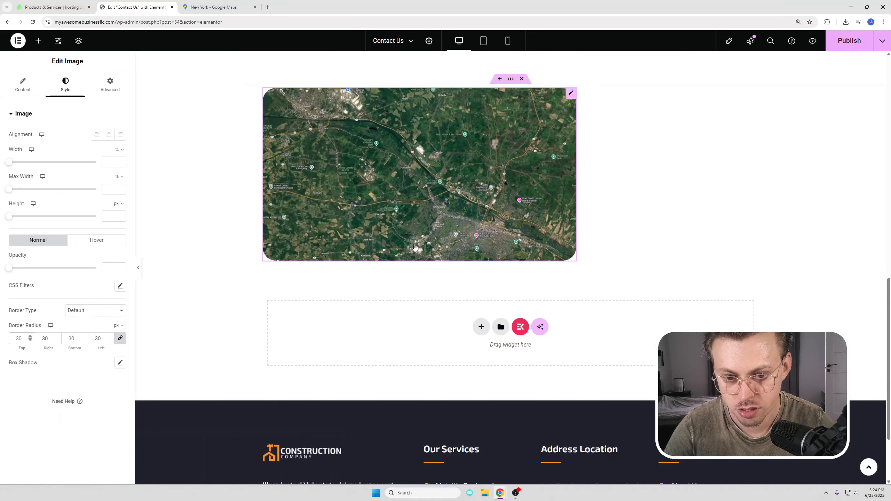
scroll(393, 260, up, 3)
scroll(393, 260, down, 2)
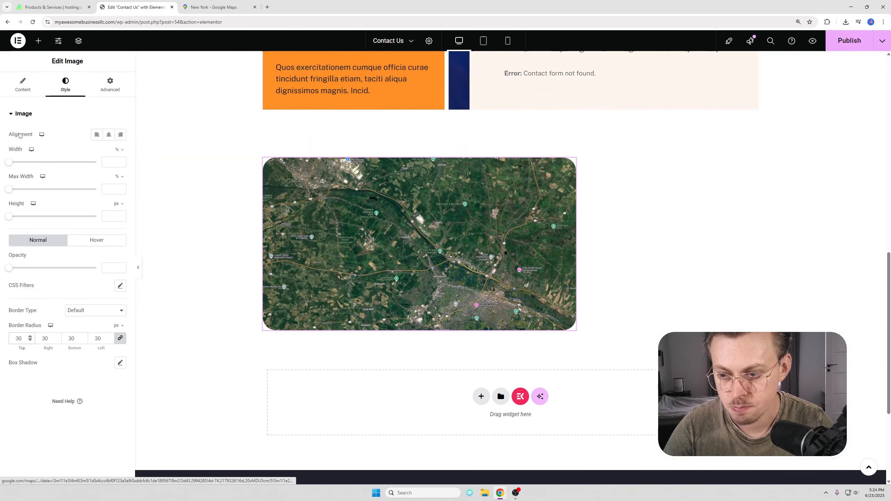
Step: Set the map image's resolution to Full
click(23, 85)
scroll(629, 293, up, 3)
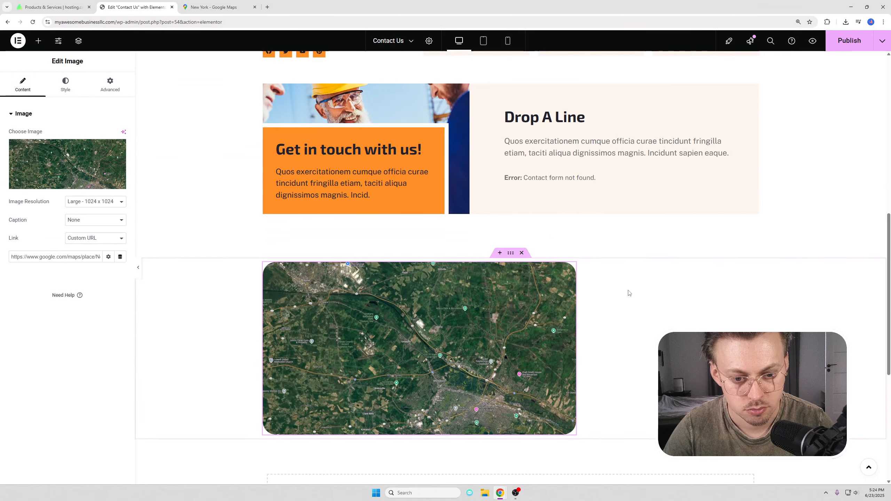
click(75, 203)
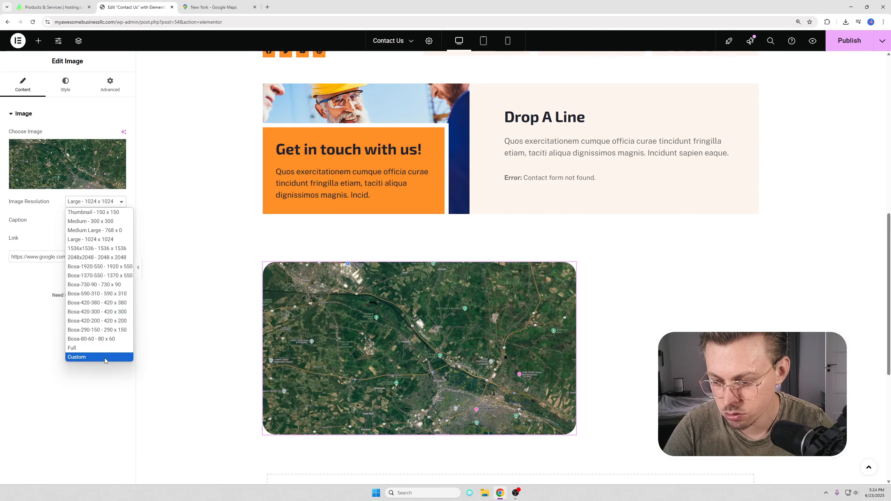
click(96, 349)
Step: Publish the Contact Us page and load the live site myawesomebusinessllc.com
scroll(269, 125, down, 6)
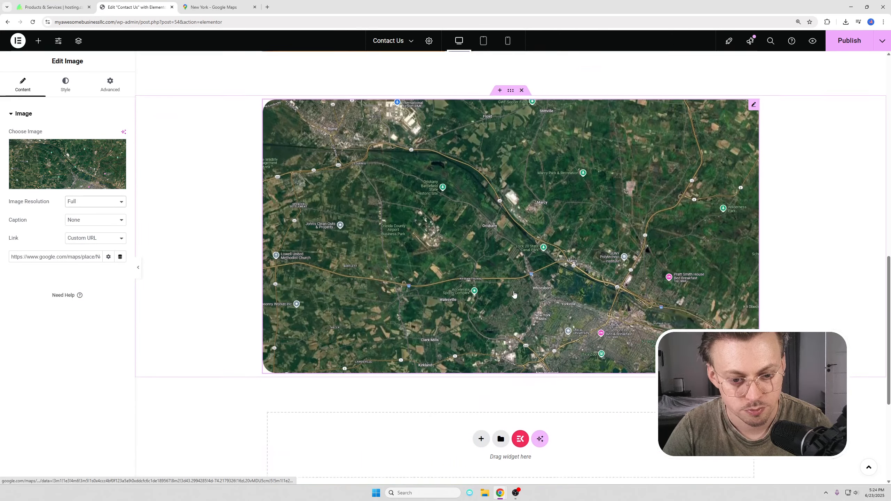
click(850, 41)
click(298, 22)
text(myawesomebusinessllc.com)
key(Return)
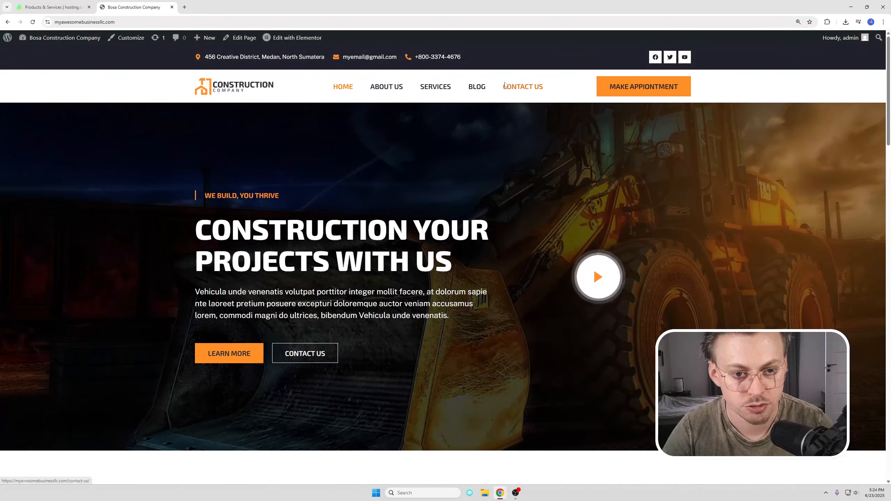
click(523, 86)
scroll(527, 191, down, 14)
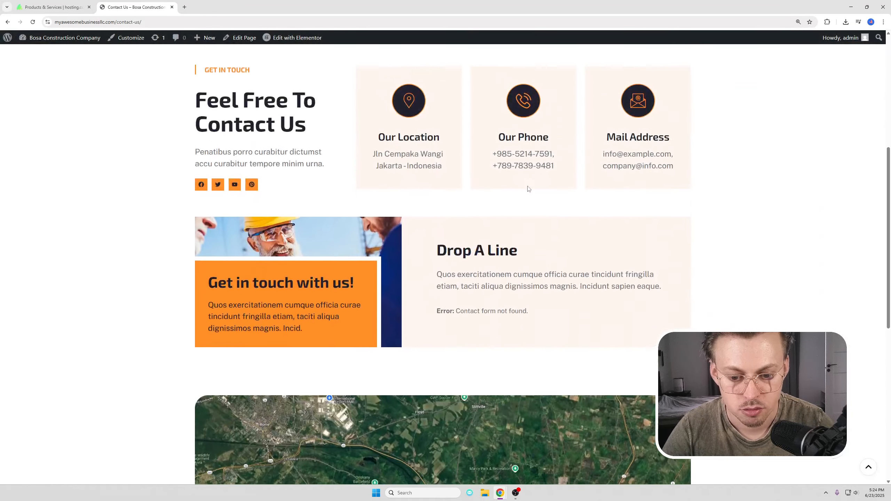
scroll(527, 192, down, 2)
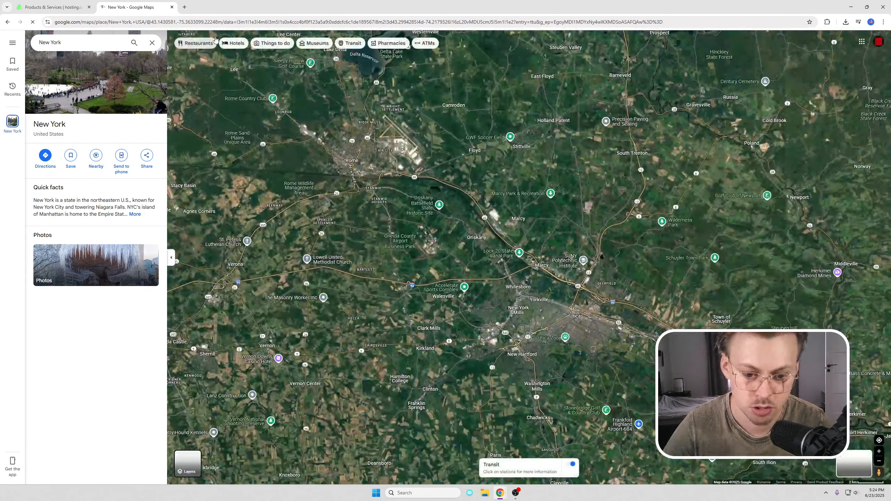
key(alt+Left)
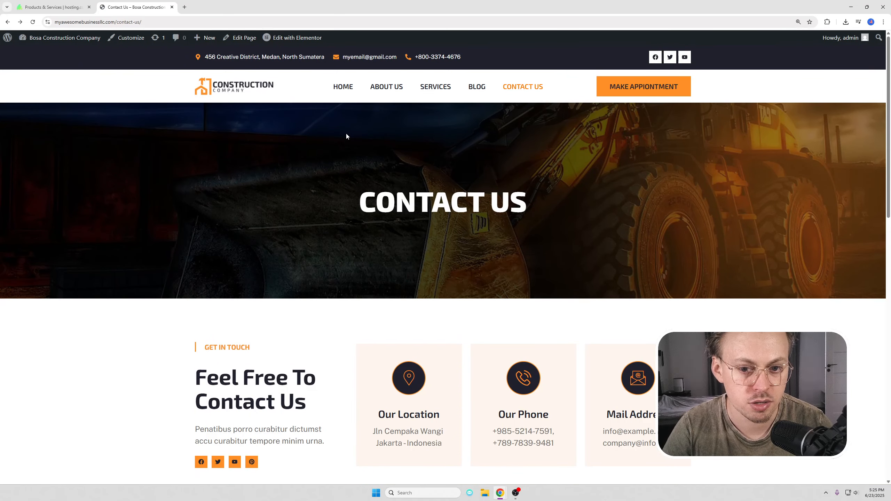
click(223, 90)
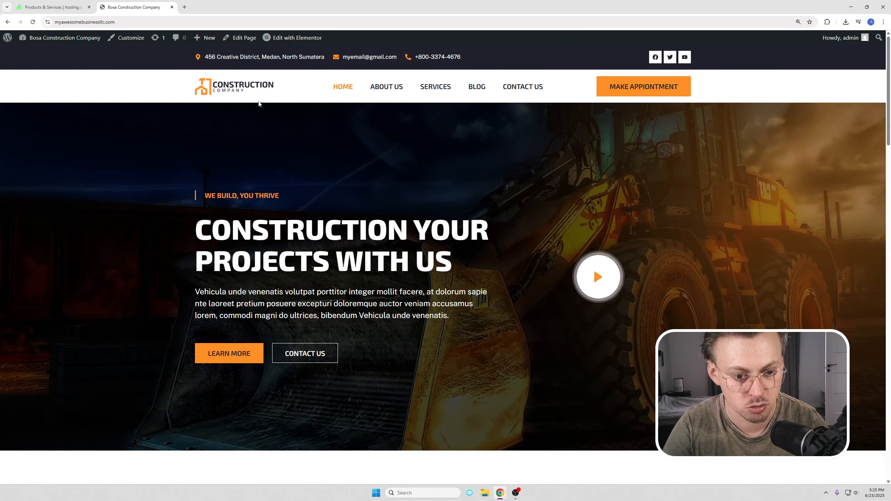
scroll(329, 152, down, 15)
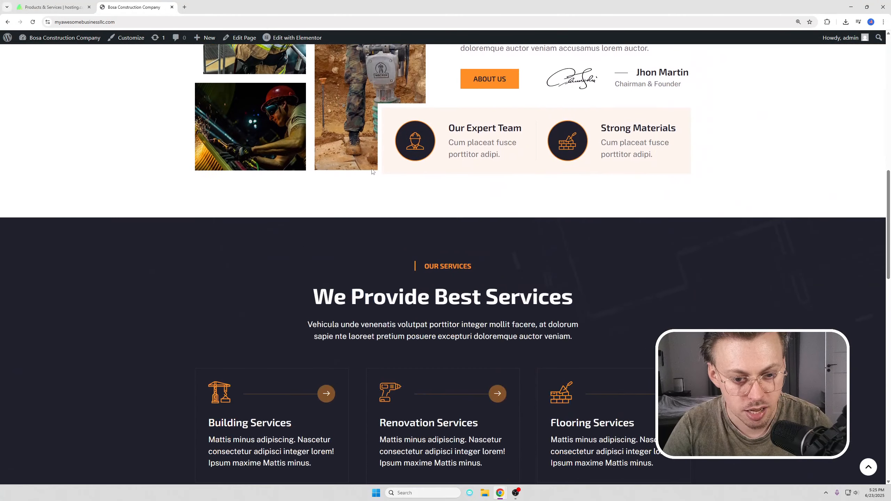
scroll(375, 176, down, 10)
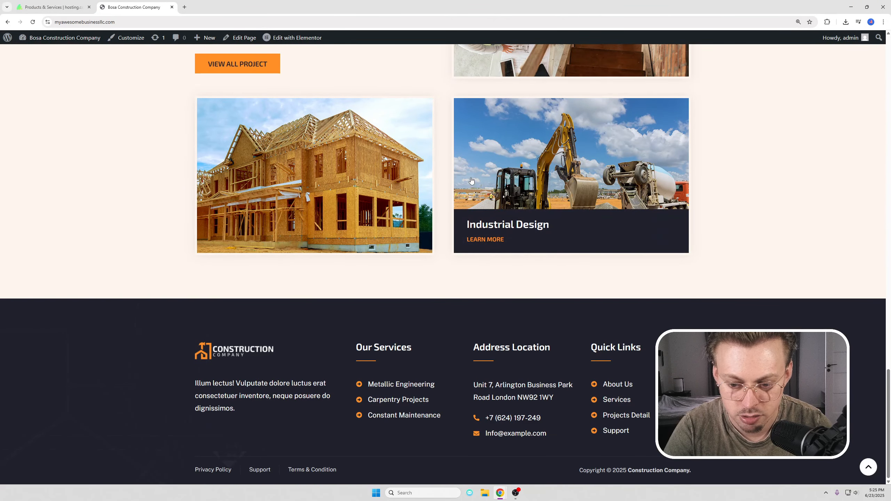
scroll(471, 180, up, 20)
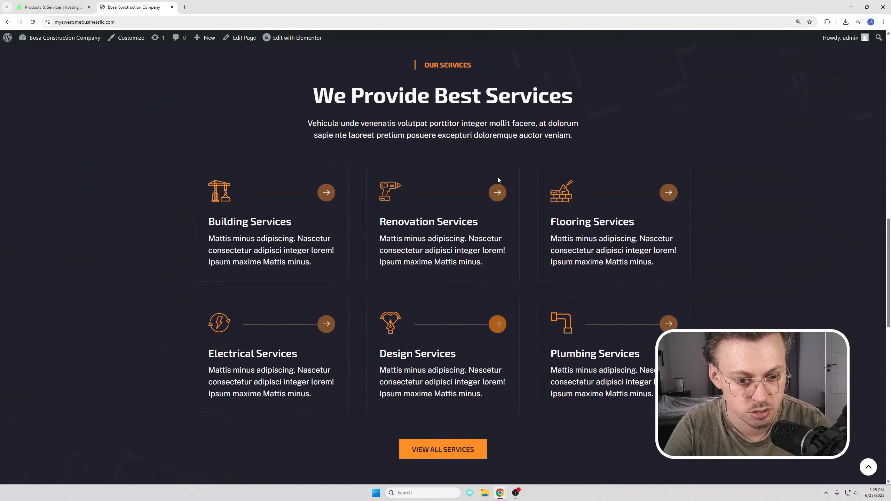
scroll(493, 184, up, 8)
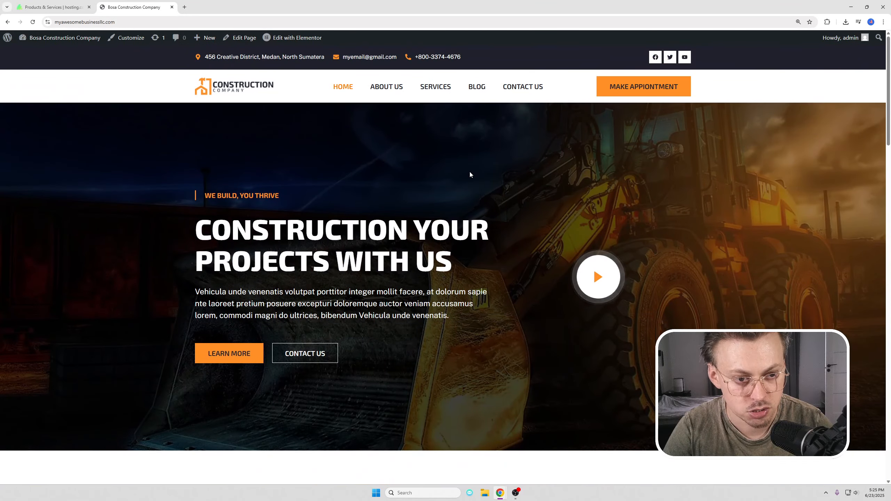